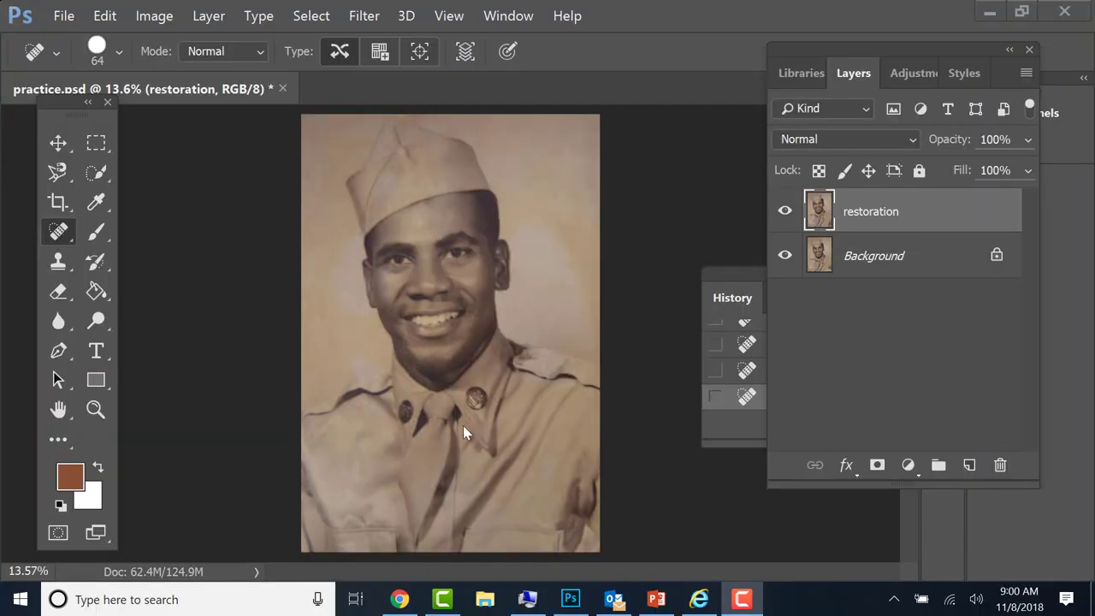
# Hide the restoration layer and examine the damage in the original photo, from the cap and face to the torn area on the uniform.
pyautogui.click(784, 217)
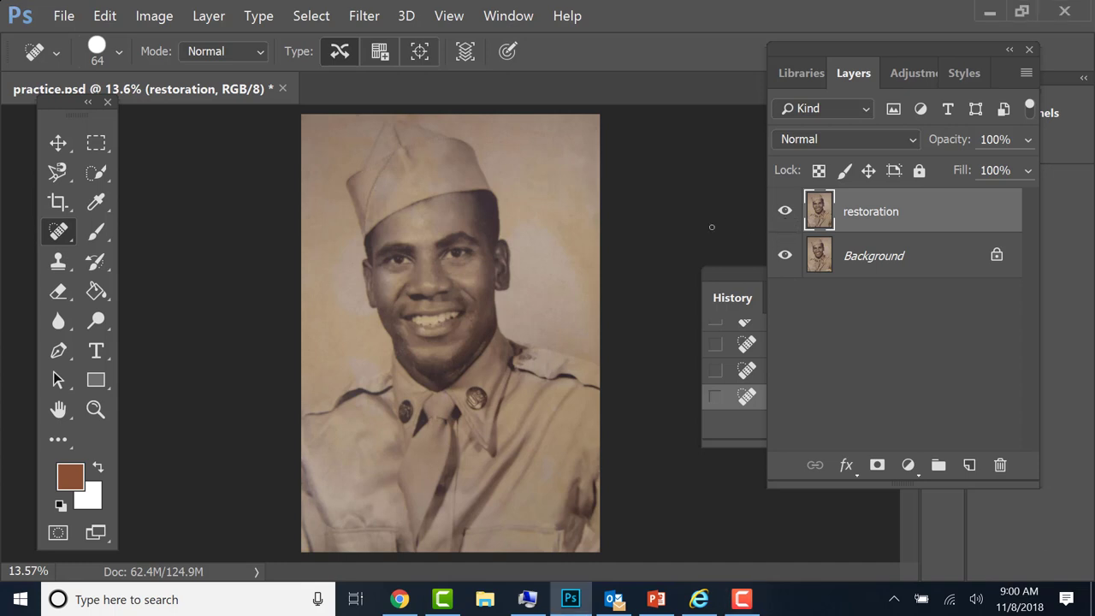
pyautogui.click(785, 212)
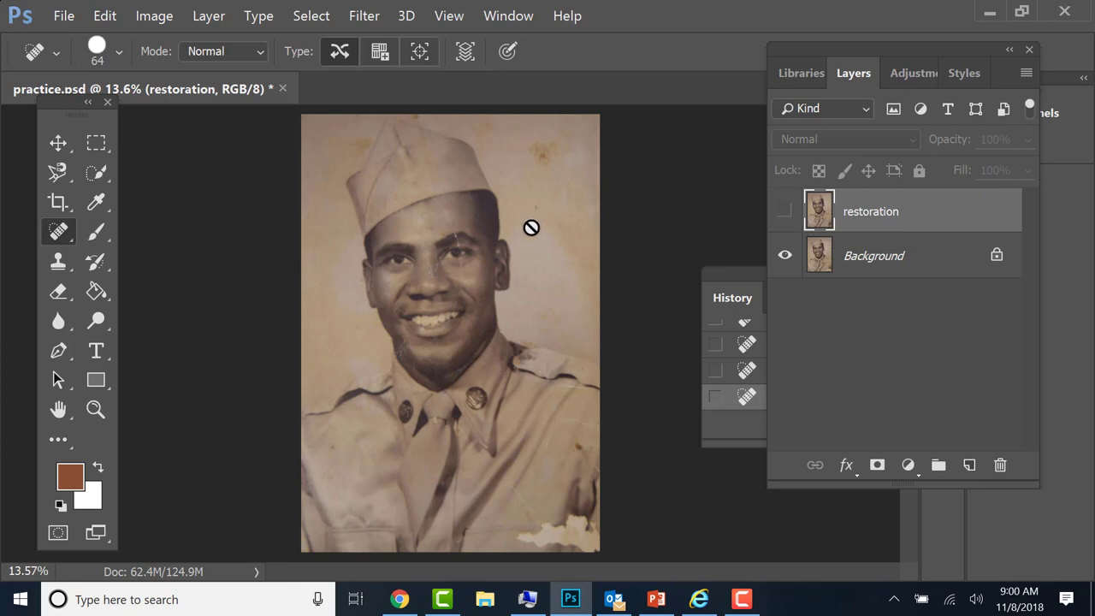
pyautogui.hotkey('ctrl', '+')
pyautogui.hotkey('ctrl', '+')
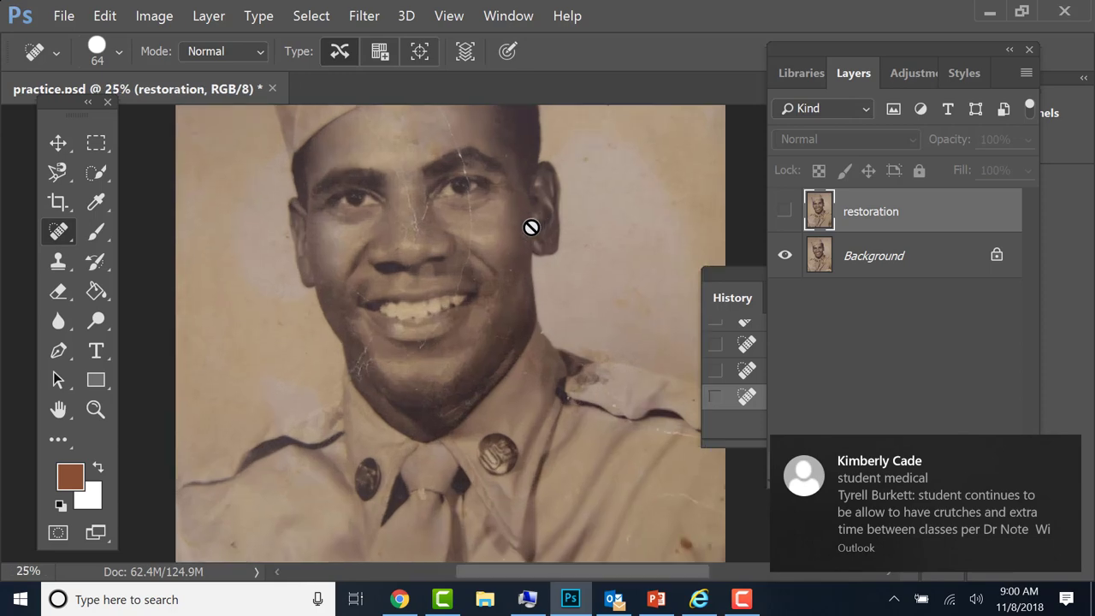
pyautogui.moveTo(513, 227); pyautogui.dragTo(610, 432)
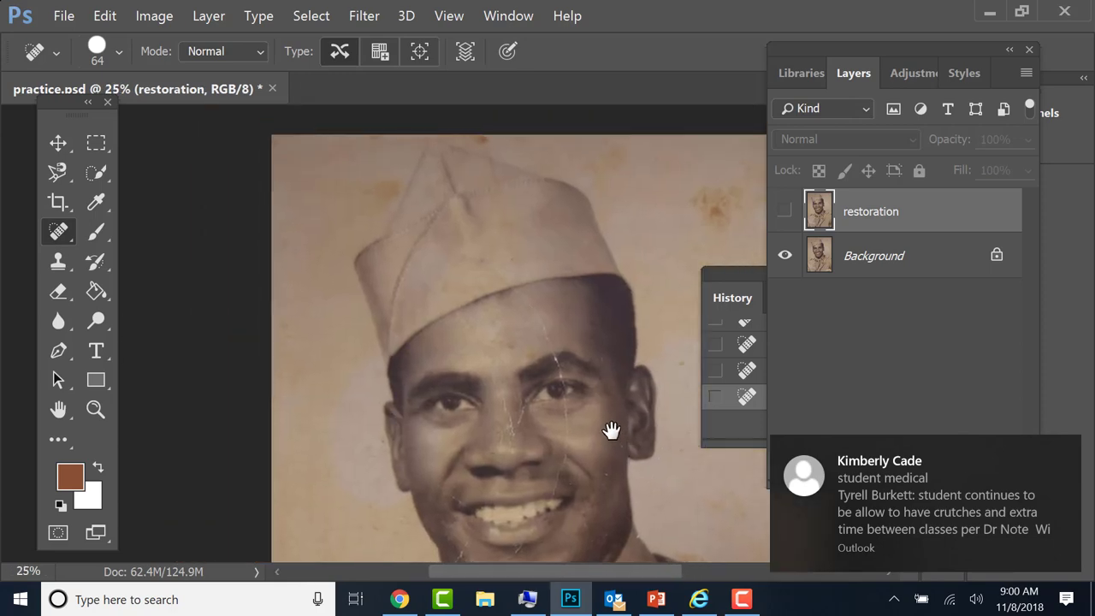
pyautogui.click(1066, 451)
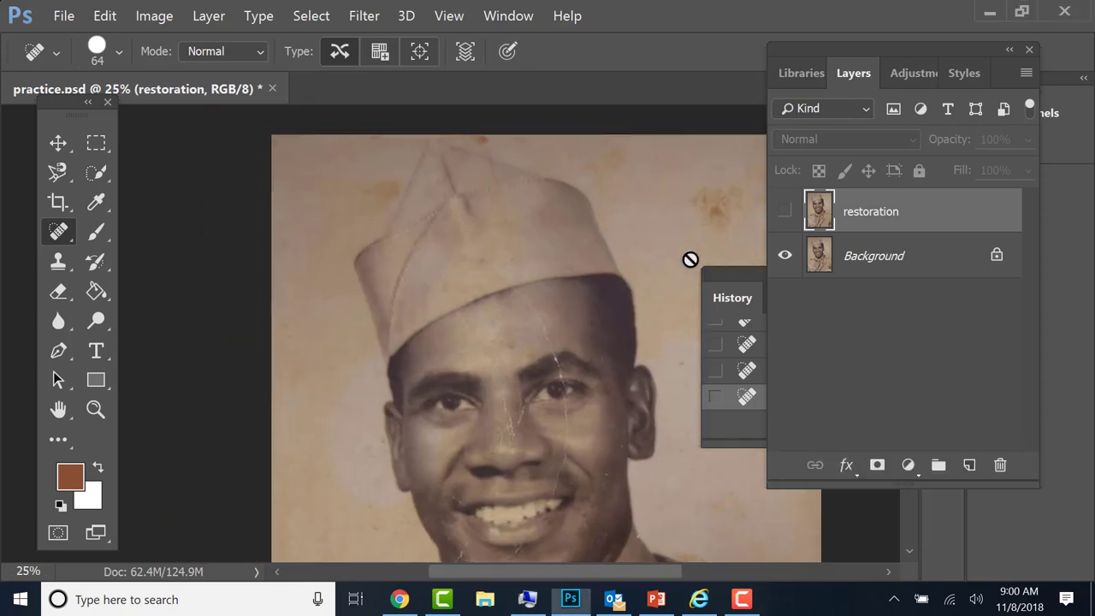
pyautogui.moveTo(519, 378); pyautogui.dragTo(381, 254)
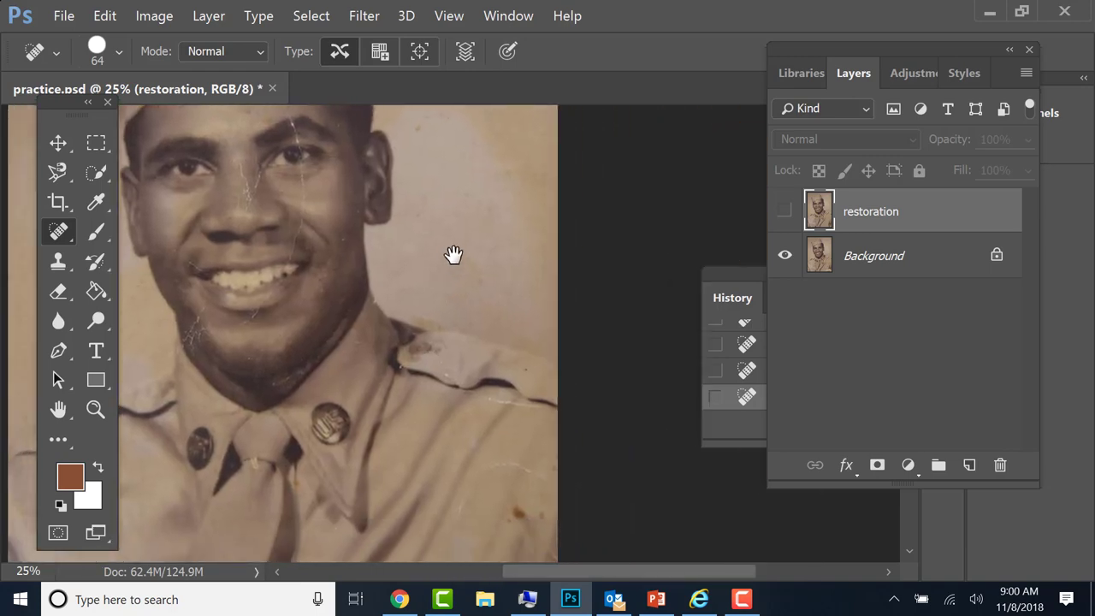
pyautogui.moveTo(455, 254); pyautogui.dragTo(560, 200)
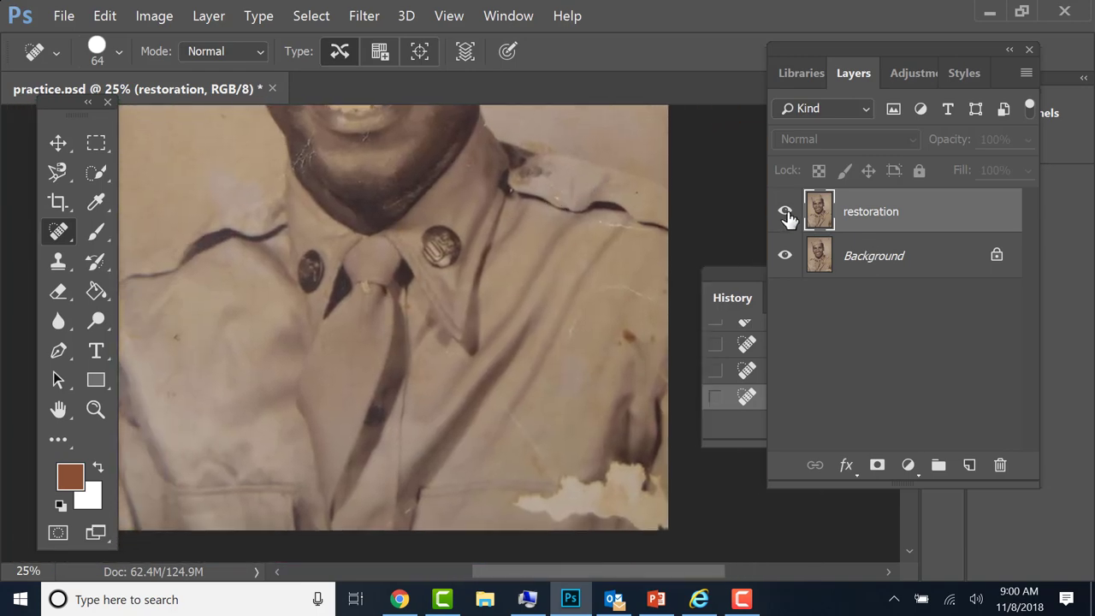
# Show the restoration layer again and examine the repaired face, cap and backdrop before fitting the whole photo in view.
pyautogui.click(784, 211)
pyautogui.moveTo(483, 269); pyautogui.dragTo(577, 437)
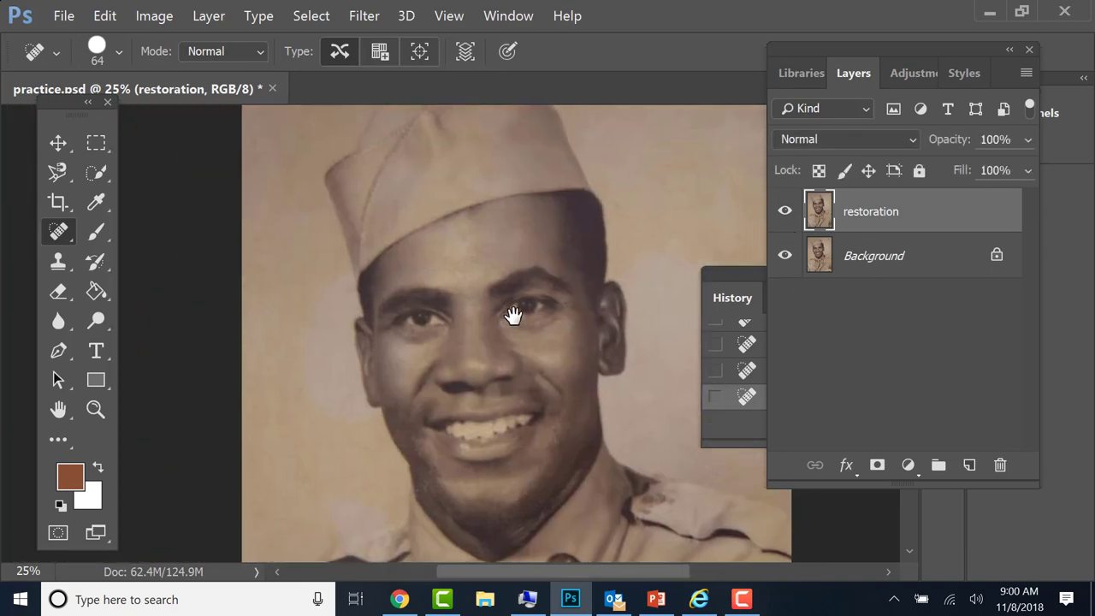
pyautogui.moveTo(513, 313); pyautogui.dragTo(416, 386)
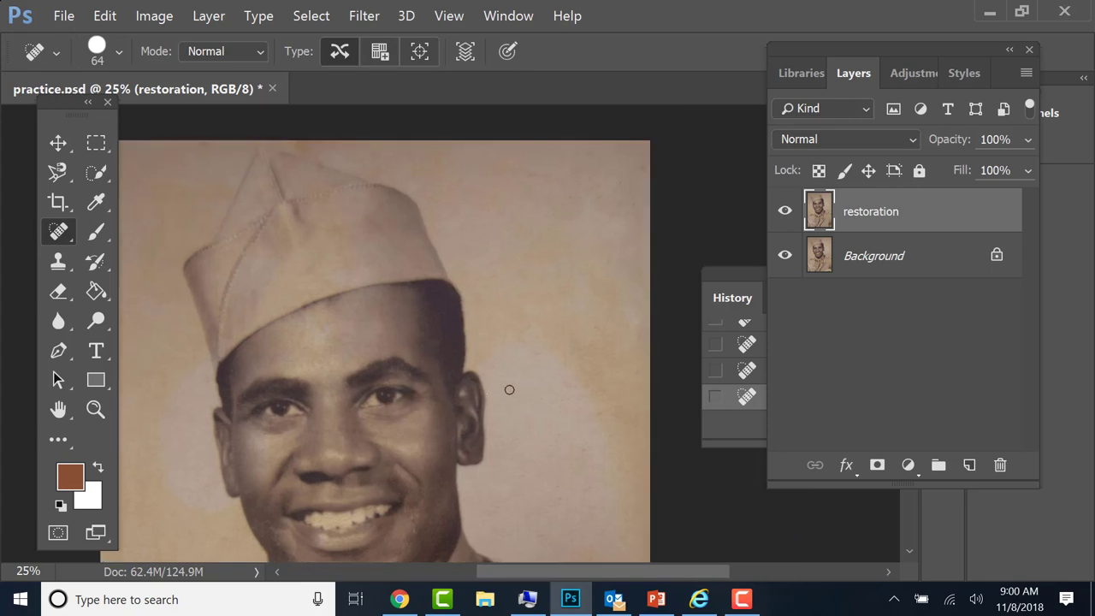
pyautogui.hotkey('ctrl', '0')
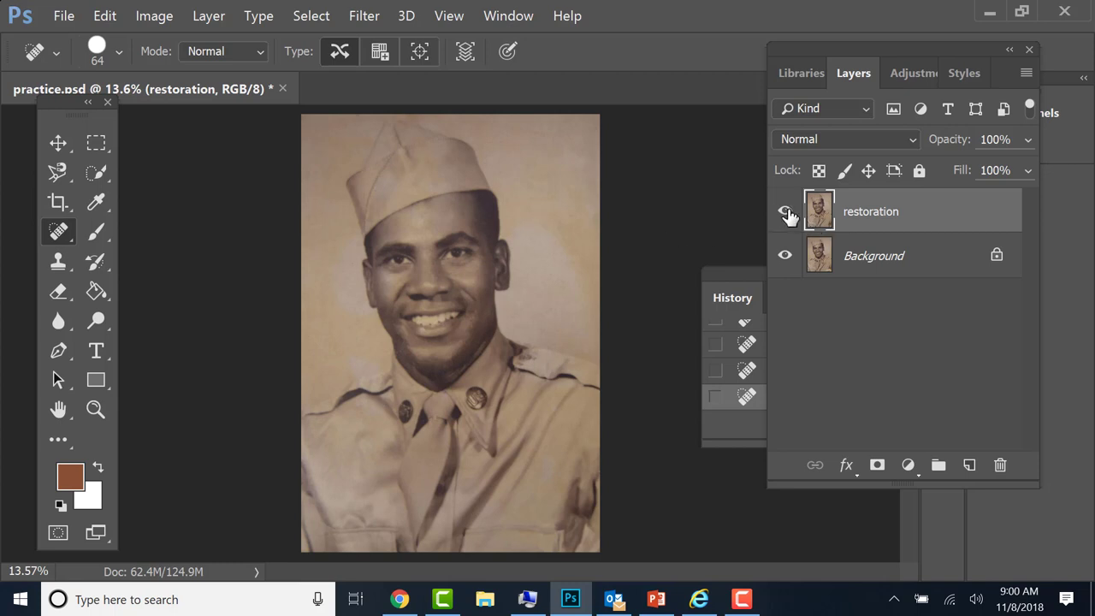
# Delete the restoration layer so that only the Background layer is left.
pyautogui.moveTo(902, 213); pyautogui.dragTo(999, 464)
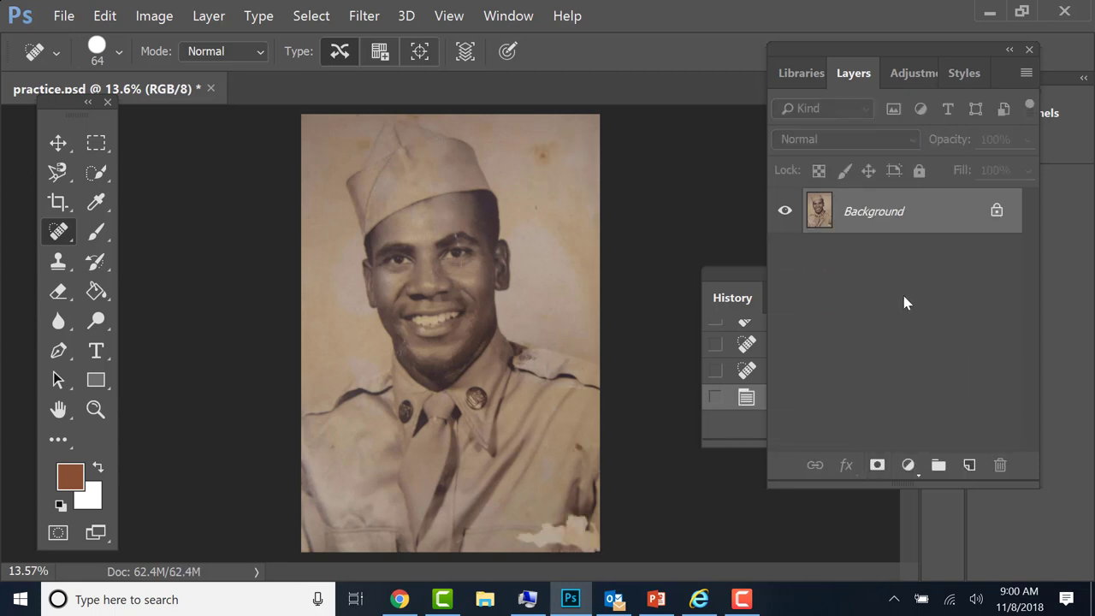
# Switch to File Explorer and open VIDEO (V:) > ME2 > Principles of Art, Media, & Communication > Materials for Class > Photo Restoration Practice.
pyautogui.click(485, 601)
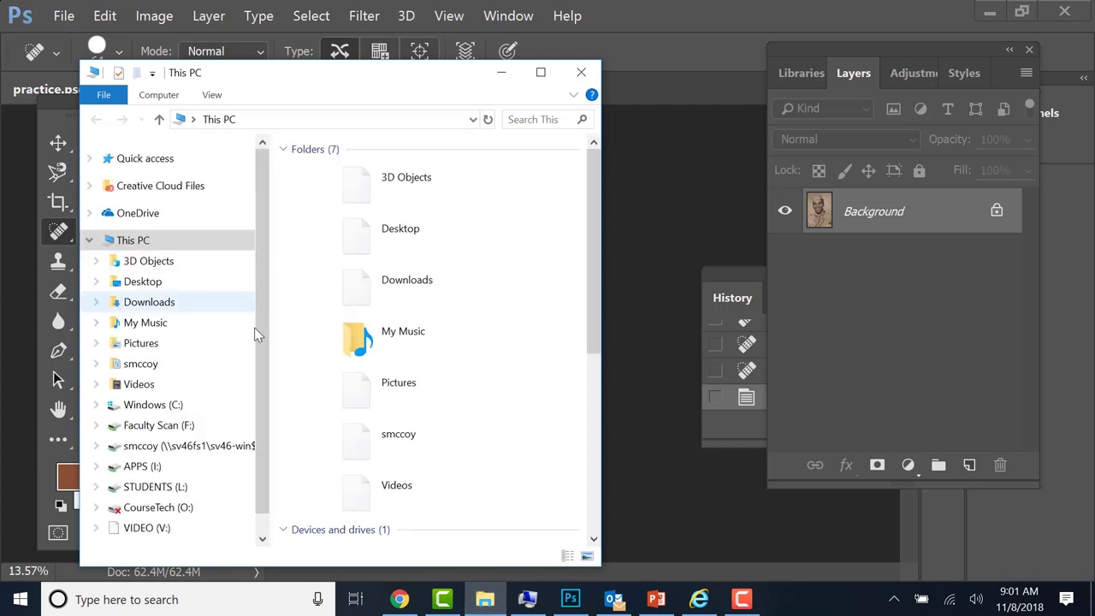
pyautogui.scroll(-1, 263, 470)
pyautogui.click(146, 491)
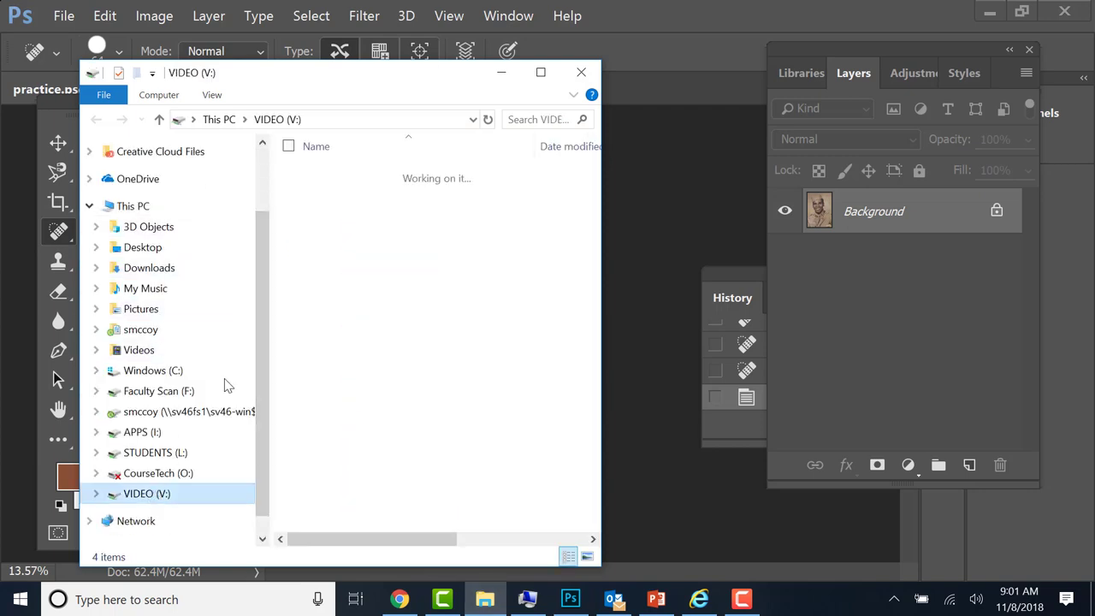
pyautogui.click(335, 211)
pyautogui.doubleClick(340, 212)
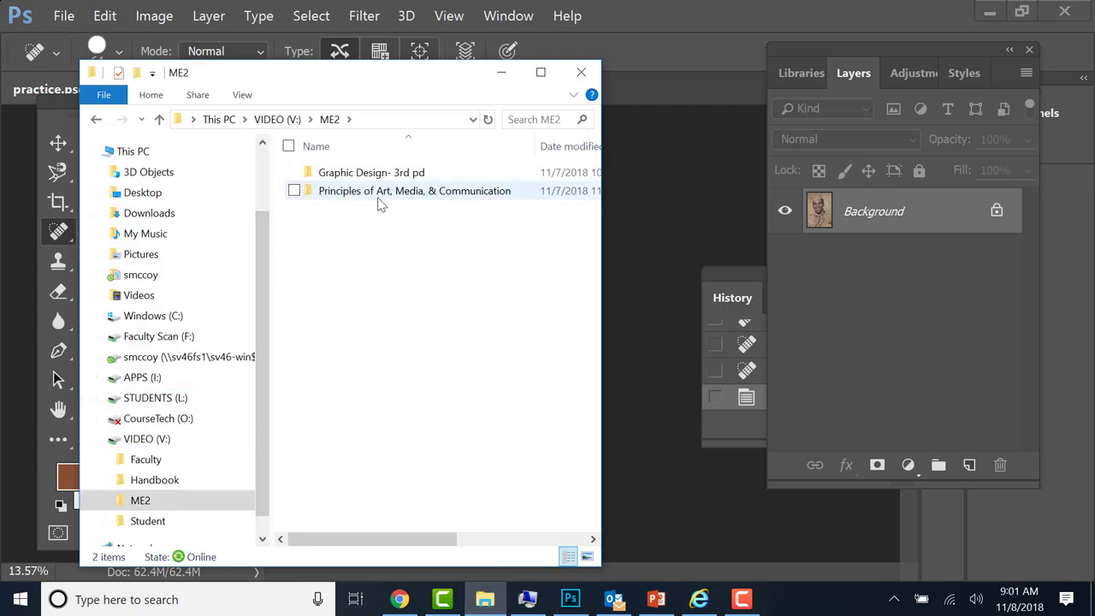
pyautogui.doubleClick(379, 196)
pyautogui.doubleClick(338, 247)
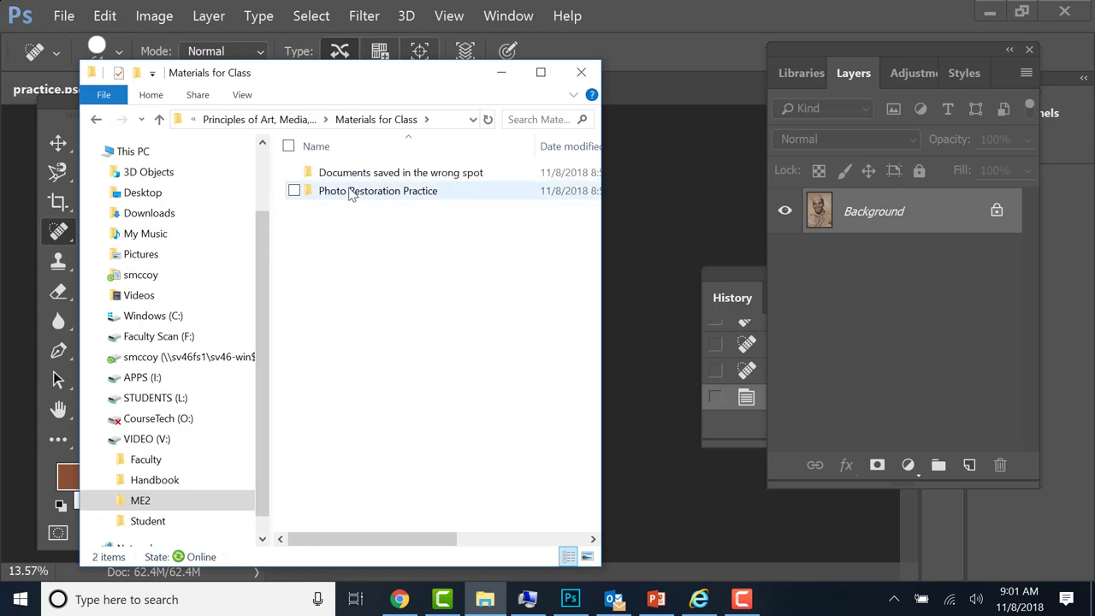
pyautogui.doubleClick(397, 196)
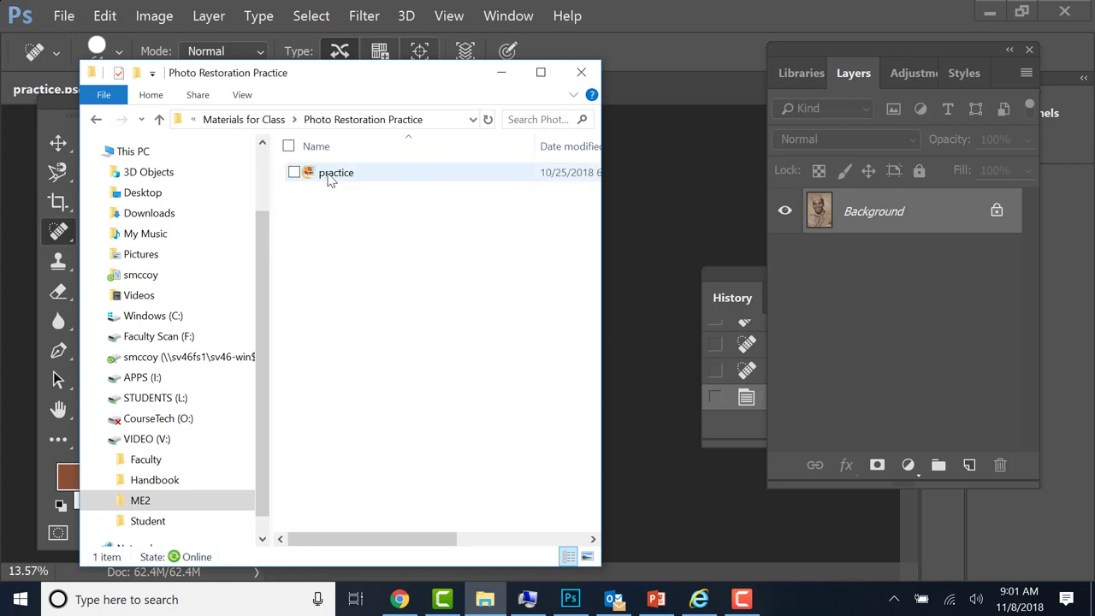
# Place the practice image from the folder into the open Photoshop document, and delete the placed layer.
pyautogui.doubleClick(339, 174)
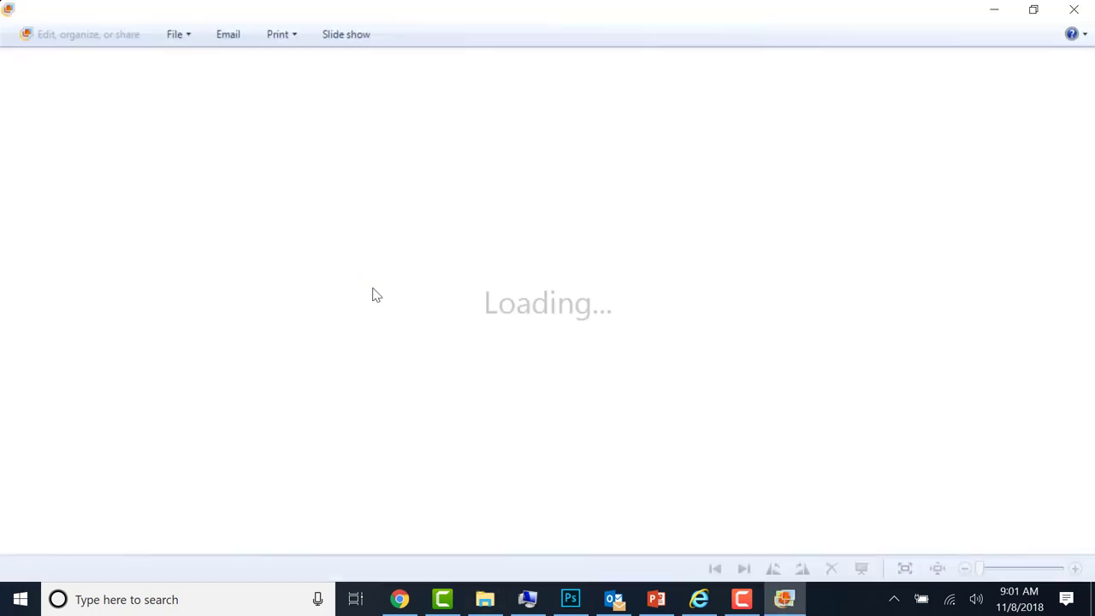
pyautogui.click(1073, 9)
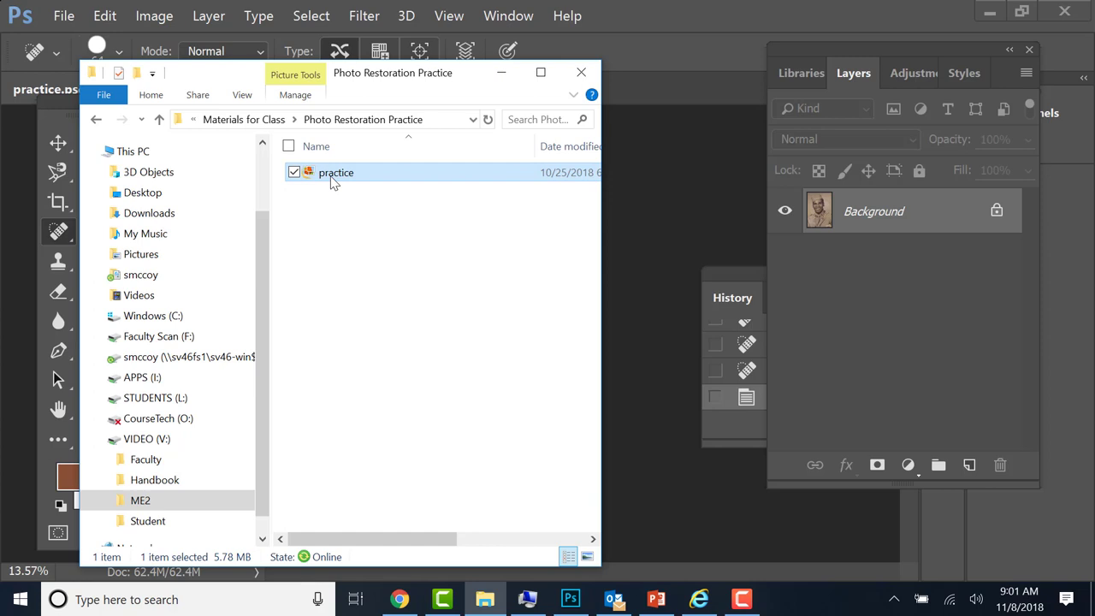
pyautogui.moveTo(332, 183); pyautogui.dragTo(650, 198)
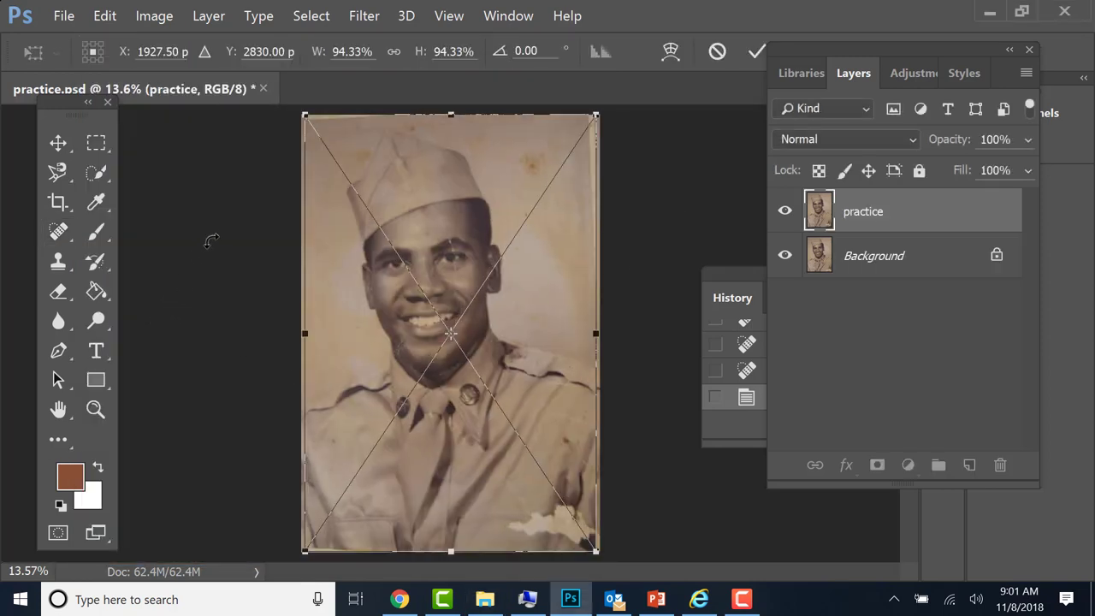
pyautogui.press('Return')
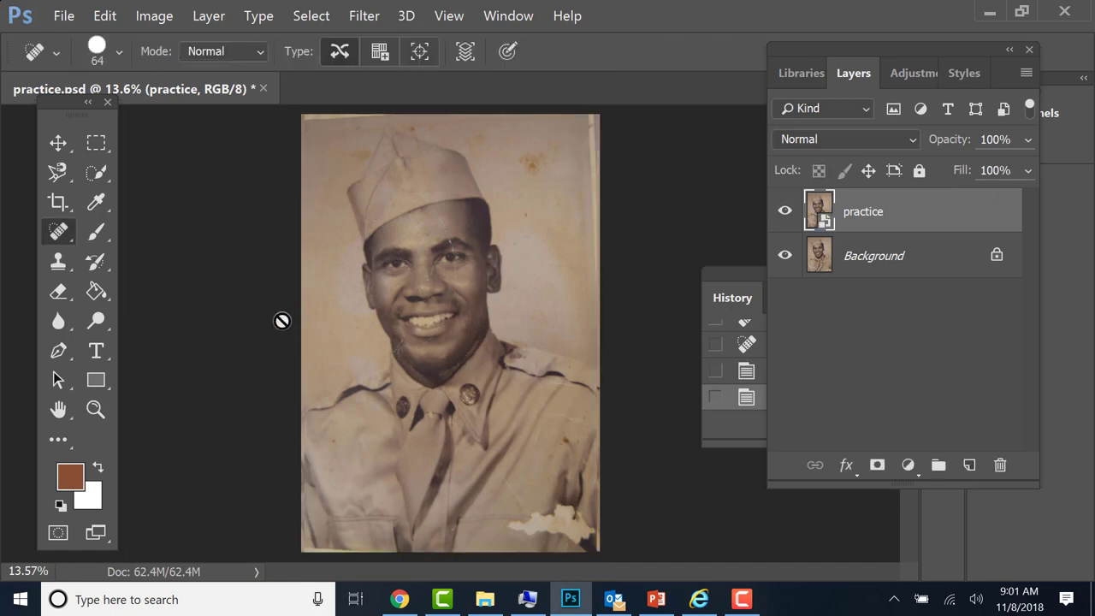
pyautogui.moveTo(896, 208); pyautogui.dragTo(999, 464)
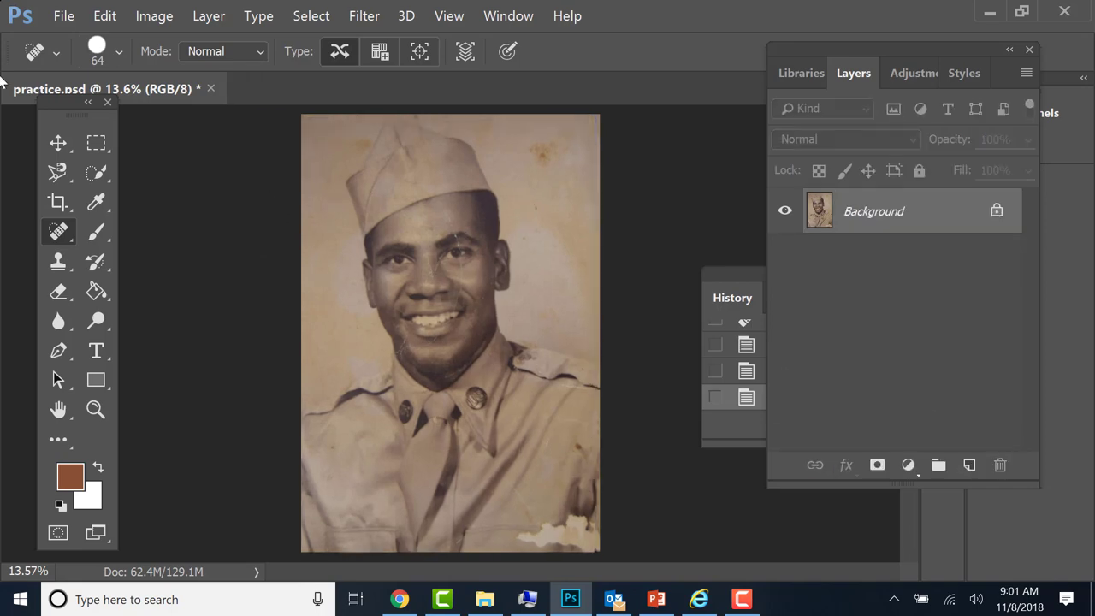
# Start saving the document under a new file name made of "practice" and the author's last name.
pyautogui.click(65, 15)
pyautogui.click(111, 203)
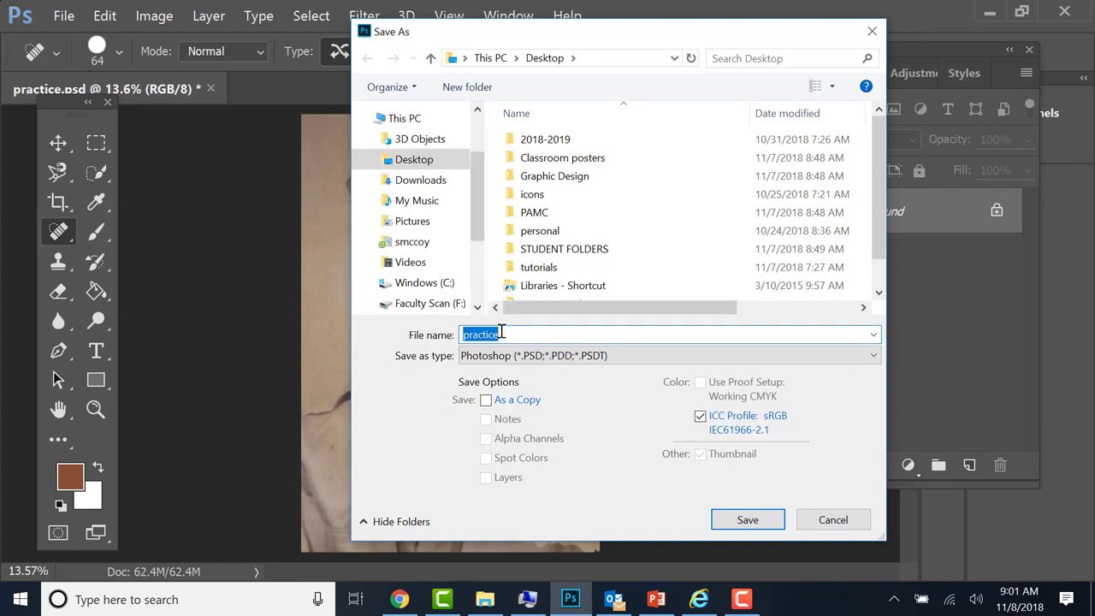
pyautogui.click(590, 333)
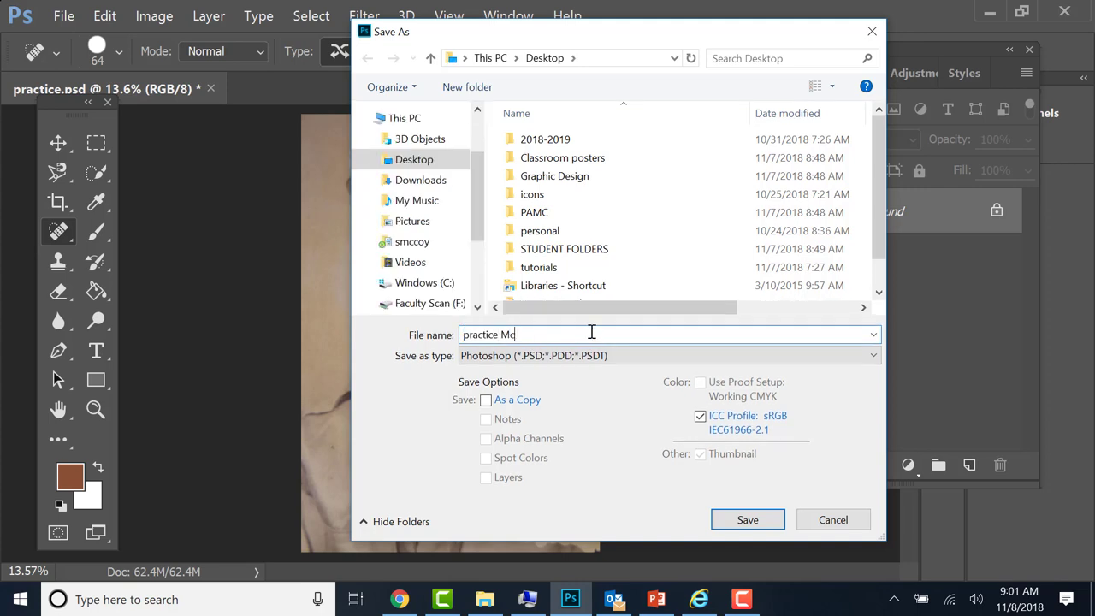
# Save the Photoshop file to the author's folder in VIDEO (V:) > ME2 > Principles of Art, Media, & Communication > 1st pd > Student Folder.
pyautogui.scroll(-3, 432, 248)
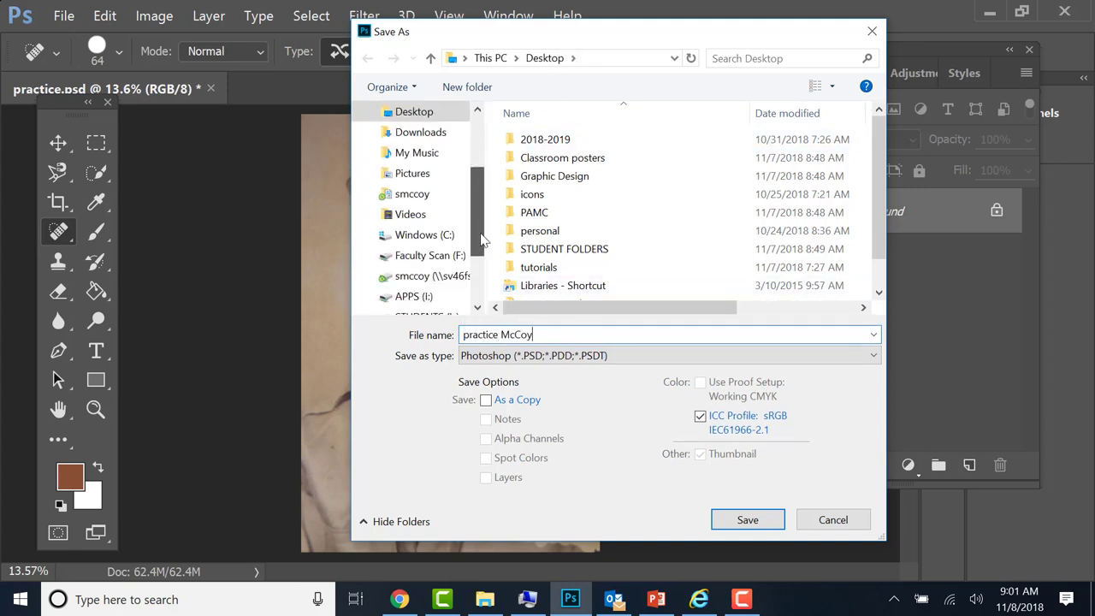
pyautogui.click(419, 256)
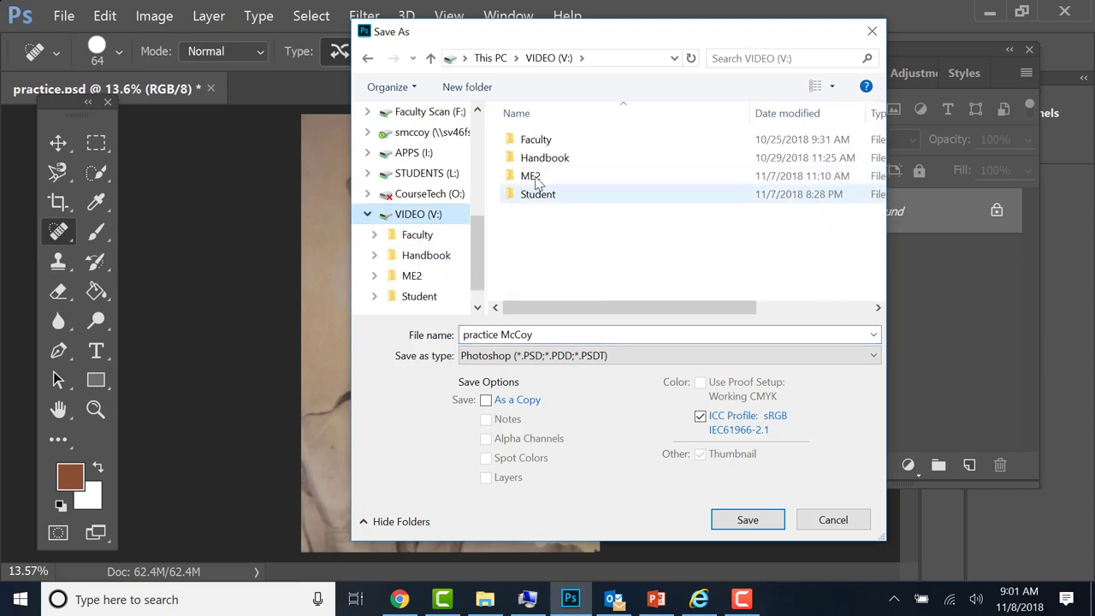
pyautogui.doubleClick(528, 177)
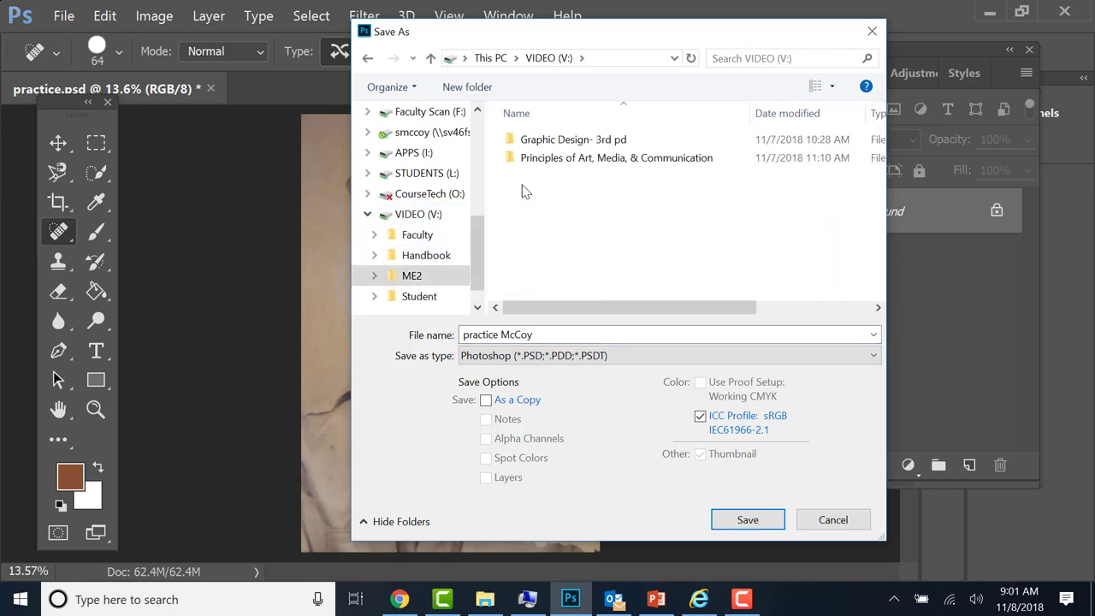
pyautogui.doubleClick(532, 164)
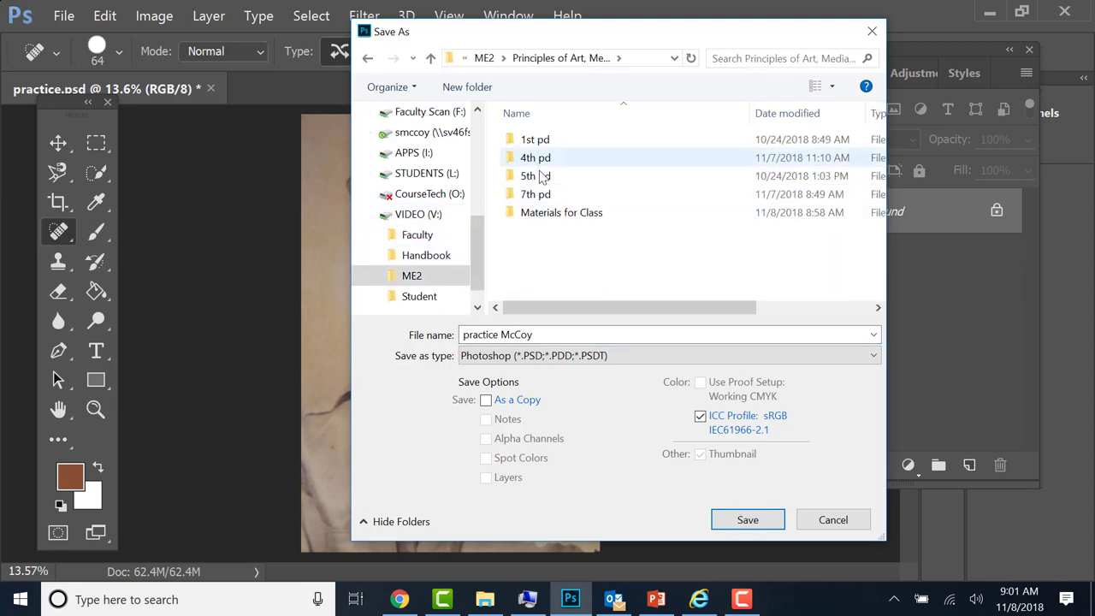
pyautogui.doubleClick(536, 139)
pyautogui.doubleClick(542, 159)
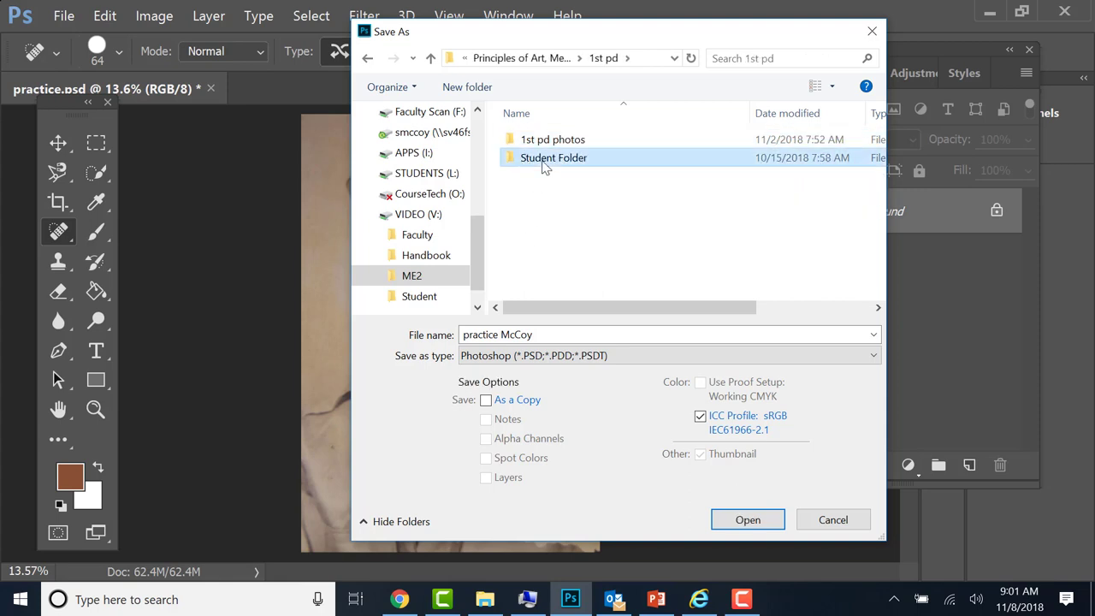
pyautogui.scroll(-1, 622, 236)
pyautogui.scroll(-1, 621, 236)
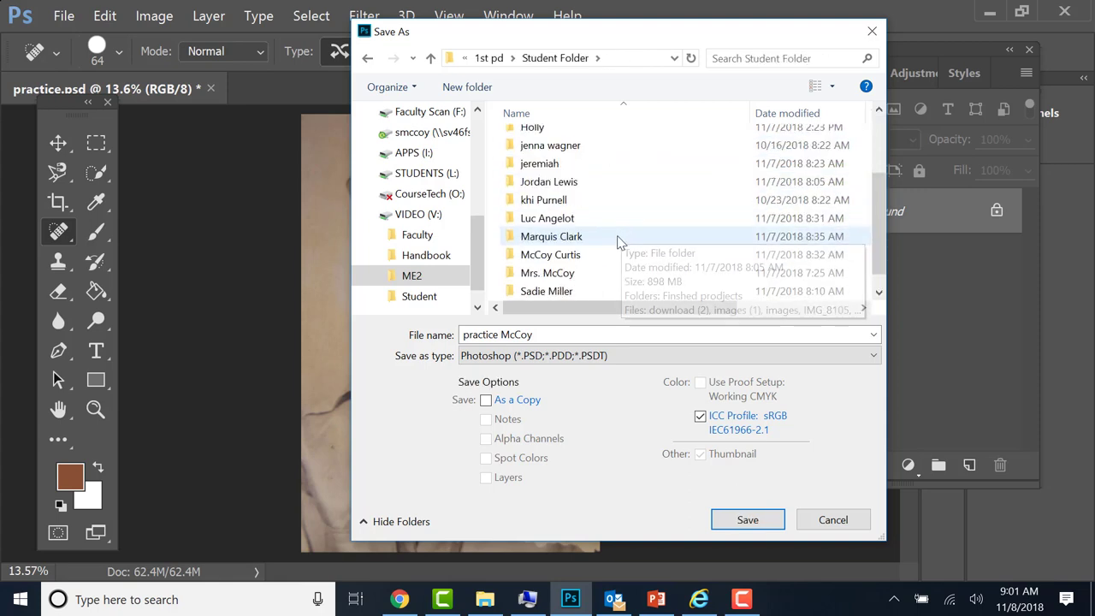
pyautogui.doubleClick(622, 268)
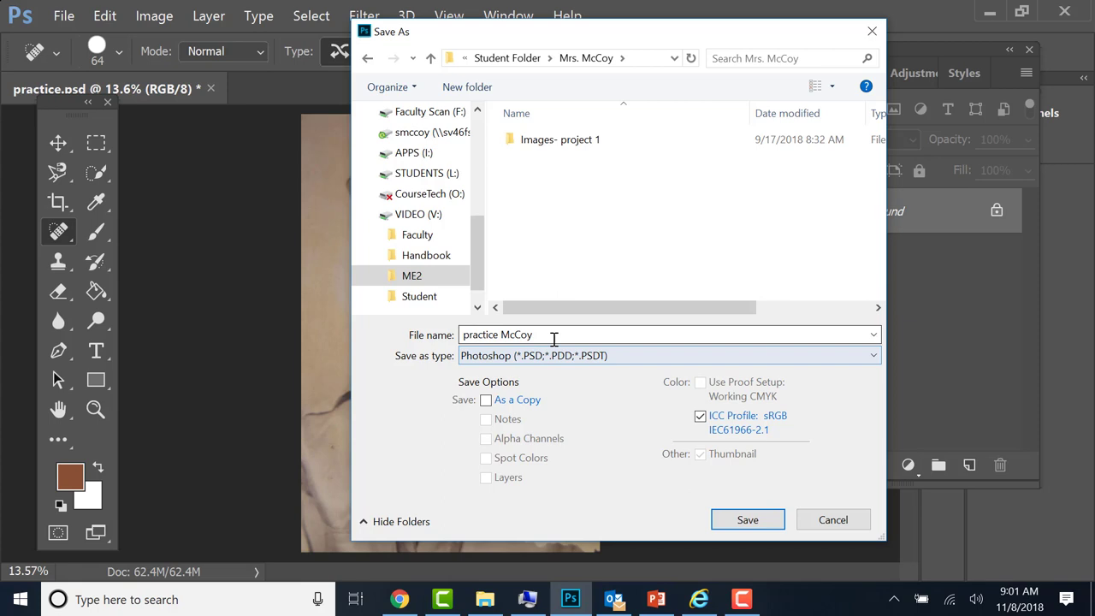
pyautogui.click(748, 519)
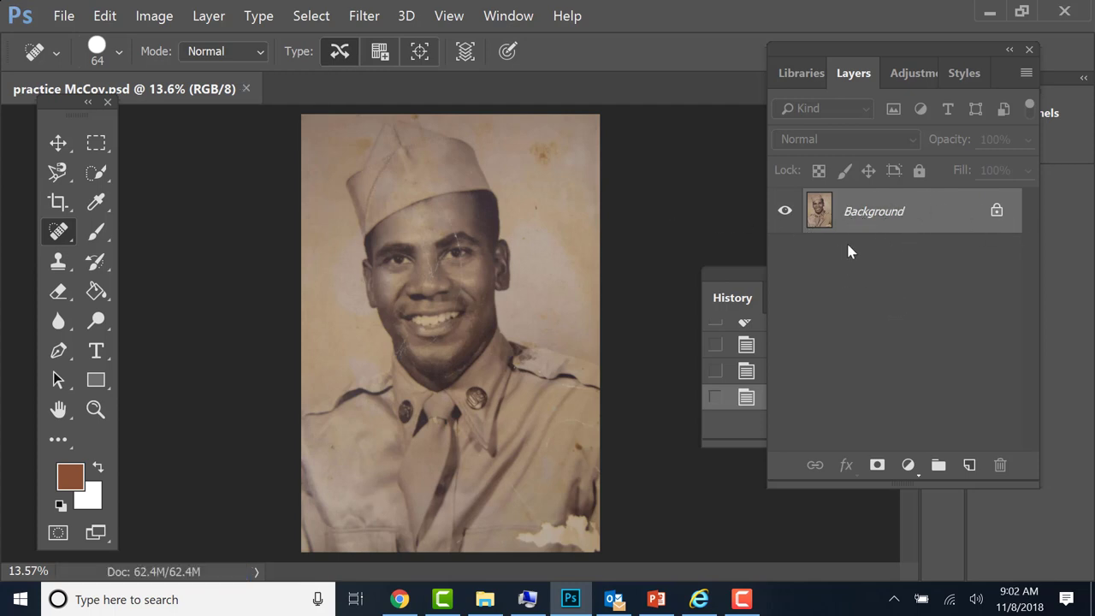
# Duplicate the Background layer of the photo.
pyautogui.rightClick(858, 210)
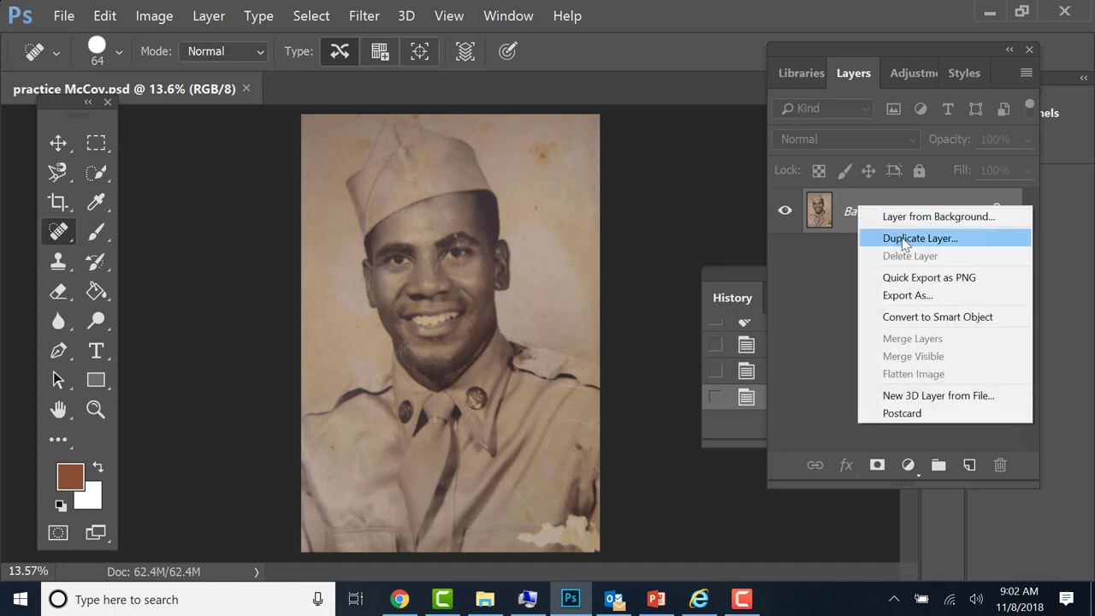
pyautogui.click(1026, 76)
pyautogui.click(1027, 73)
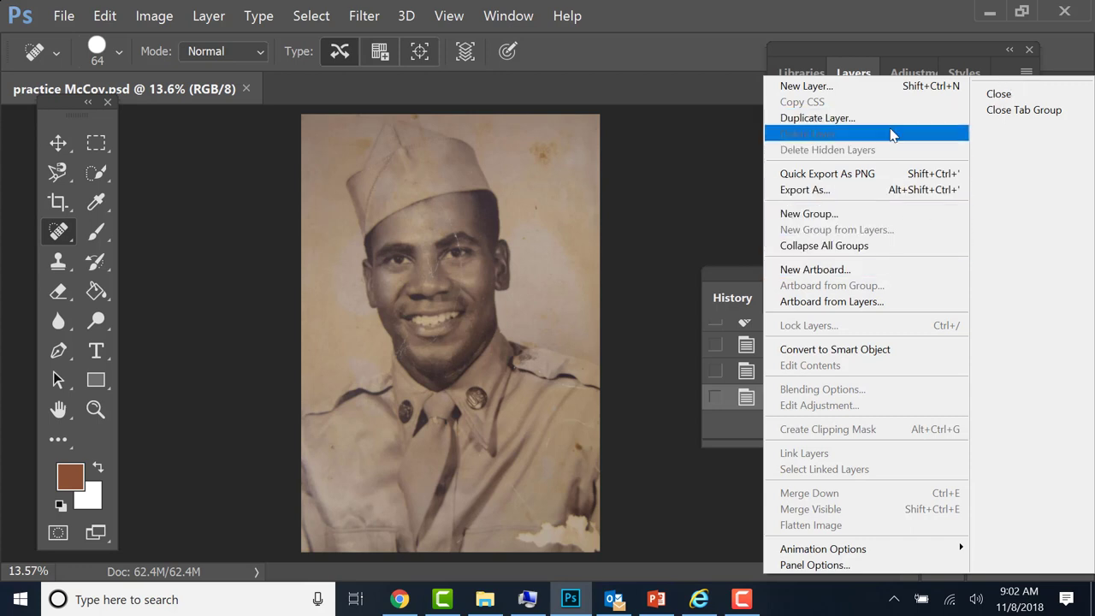
pyautogui.click(704, 213)
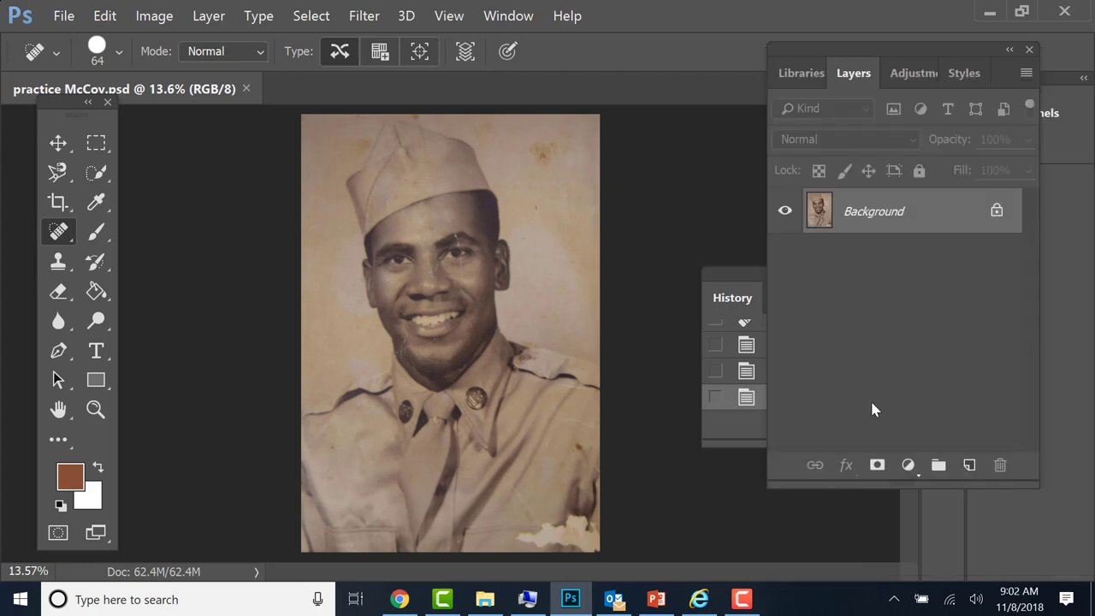
pyautogui.hotkey('ctrl', 'j')
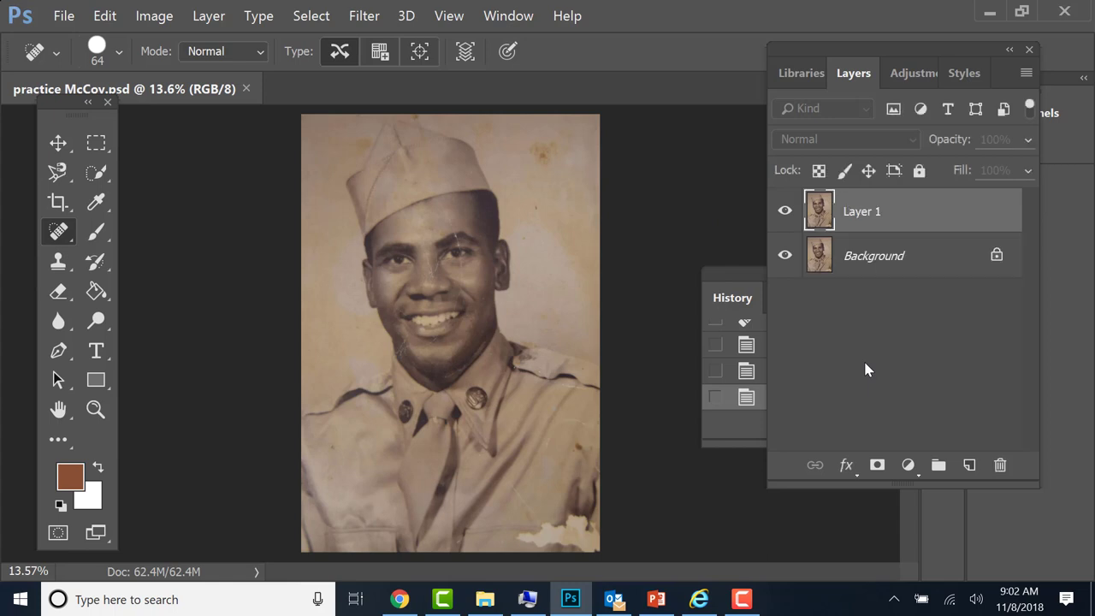
# Rename the duplicated layer as "restoration" and make it the active layer.
pyautogui.doubleClick(862, 214)
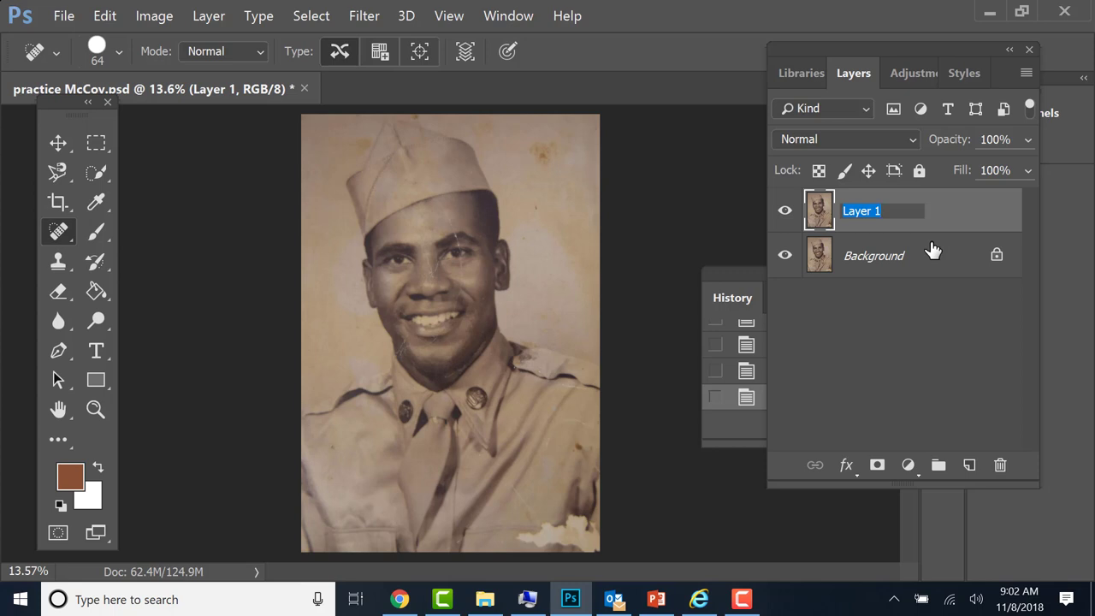
pyautogui.write('restoration')
pyautogui.click(940, 354)
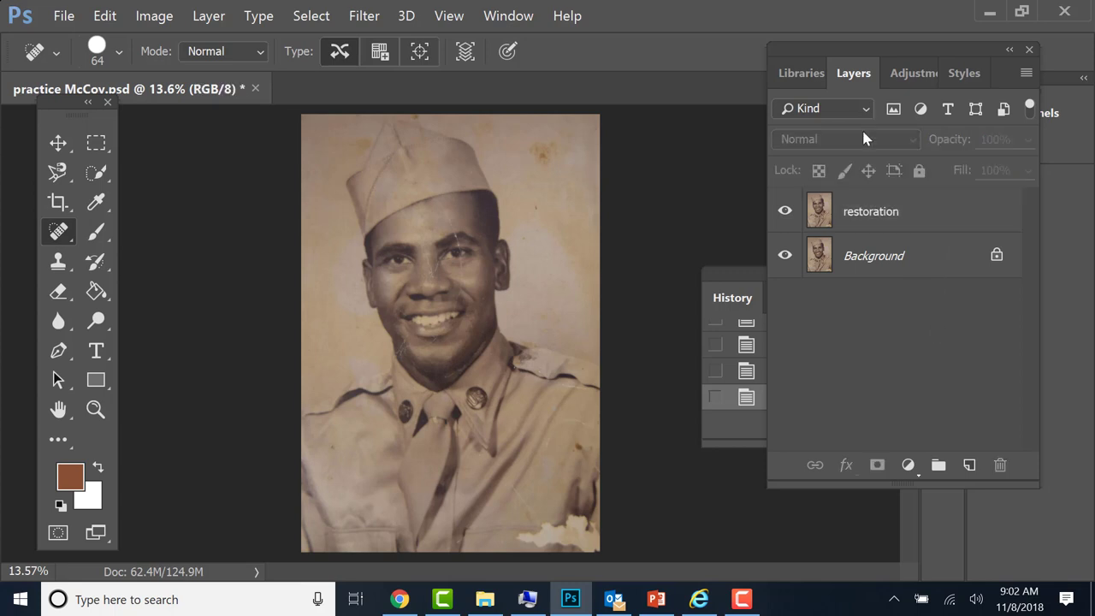
pyautogui.click(872, 219)
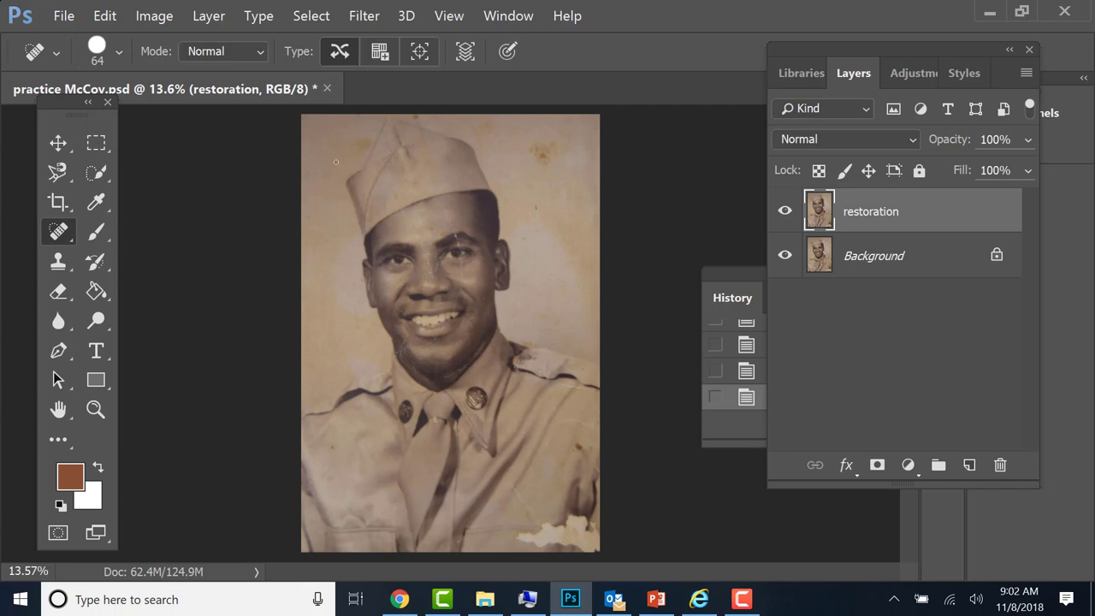
# Open practice.JPG from the photo restoration practice folder in VIDEO (V:) > ME2 > Principles of Art, Media, & Communication > Materials for Class.
pyautogui.click(65, 17)
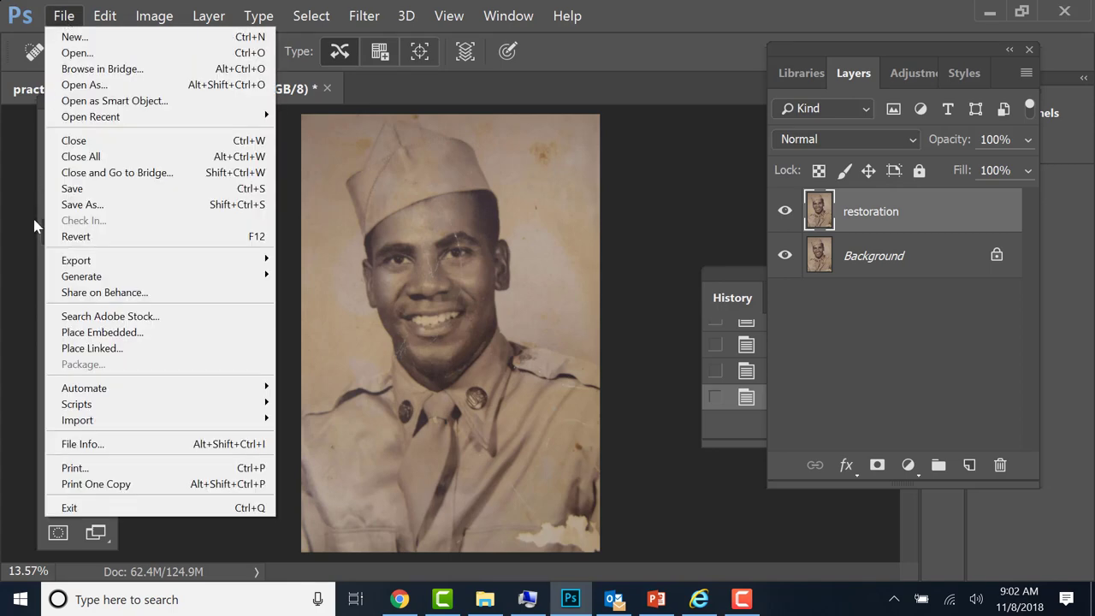
pyautogui.click(65, 16)
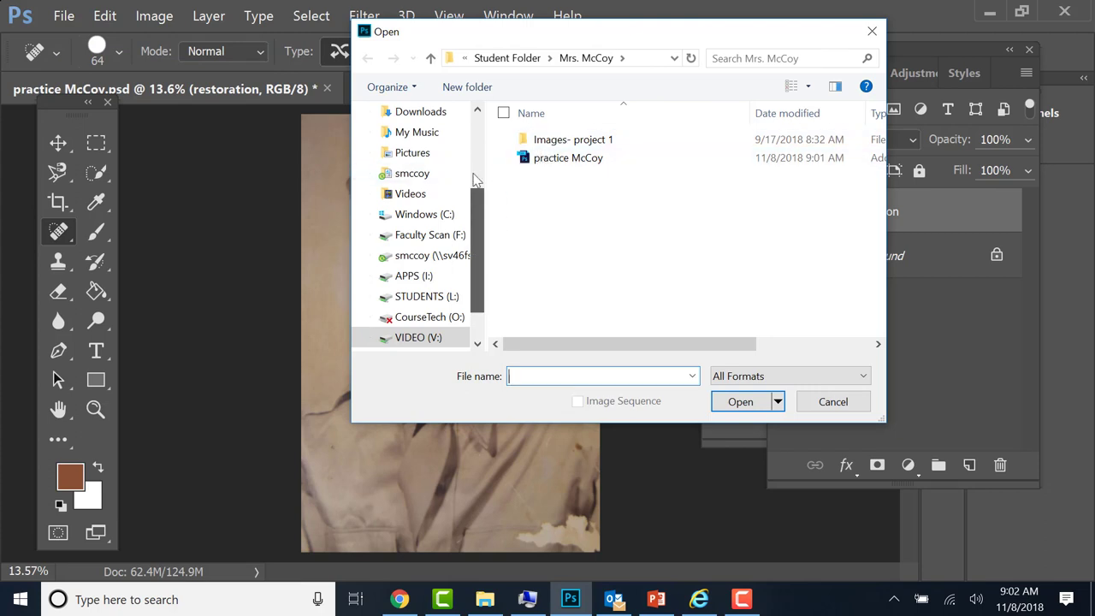
pyautogui.scroll(3, 459, 118)
pyautogui.scroll(-5, 419, 257)
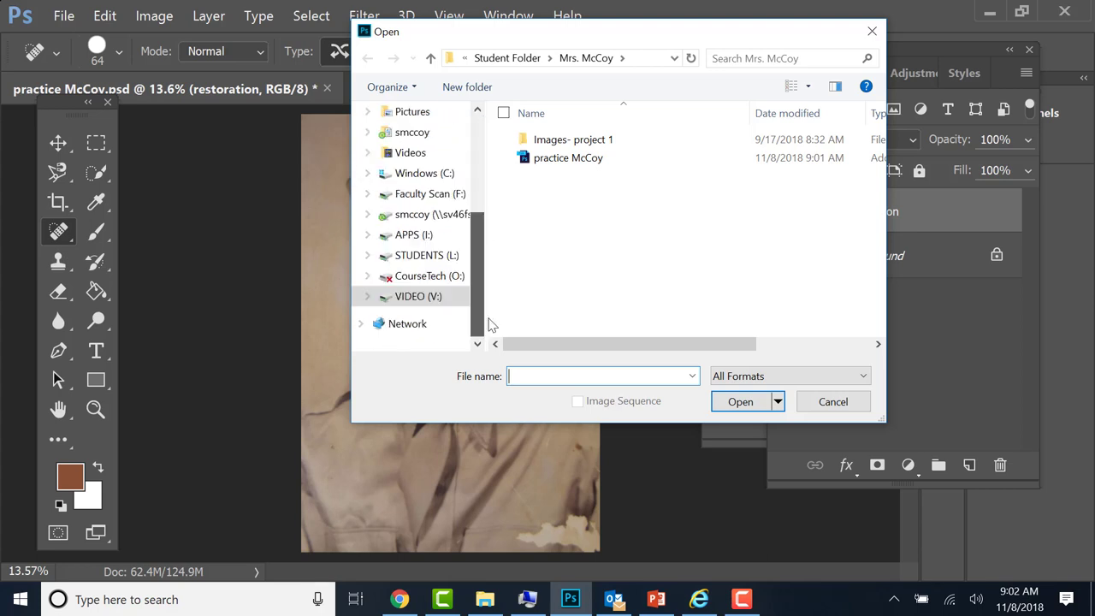
pyautogui.click(424, 296)
pyautogui.click(552, 176)
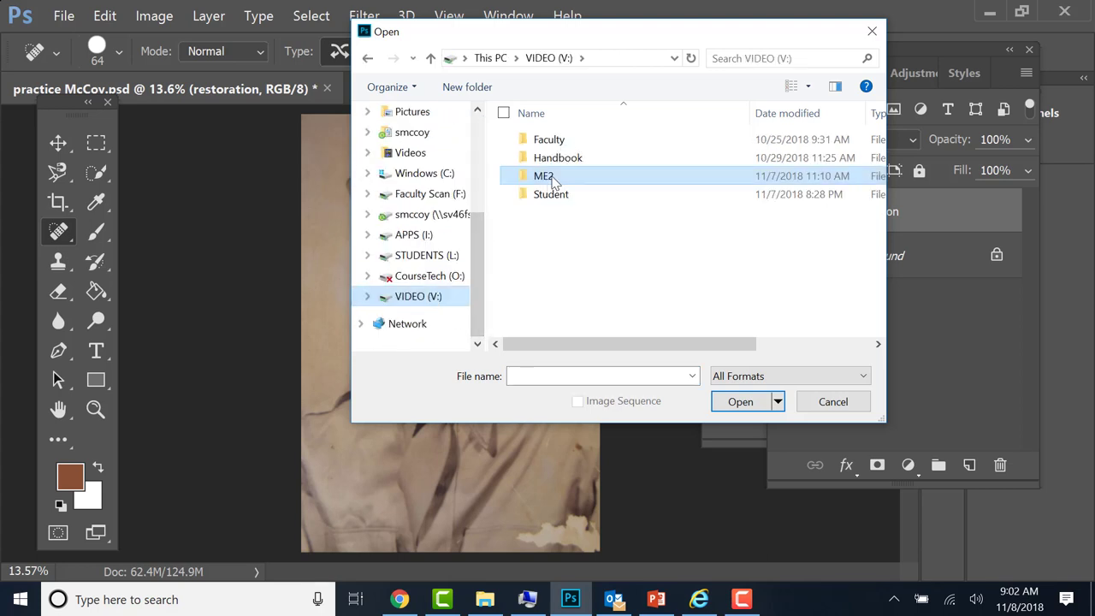
pyautogui.doubleClick(552, 176)
pyautogui.doubleClick(565, 158)
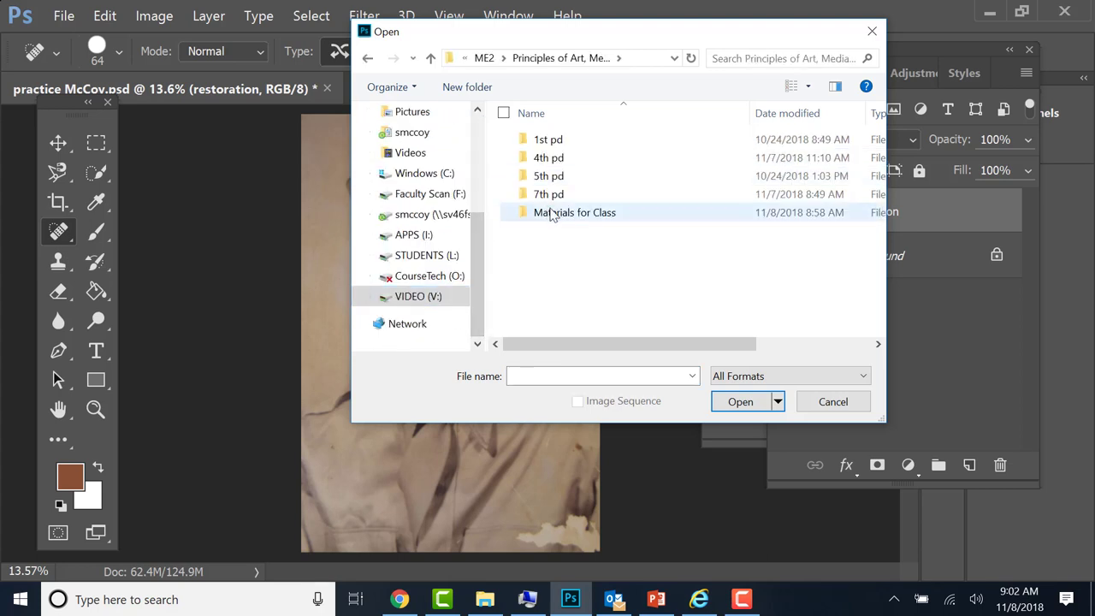
pyautogui.doubleClick(549, 213)
pyautogui.doubleClick(553, 159)
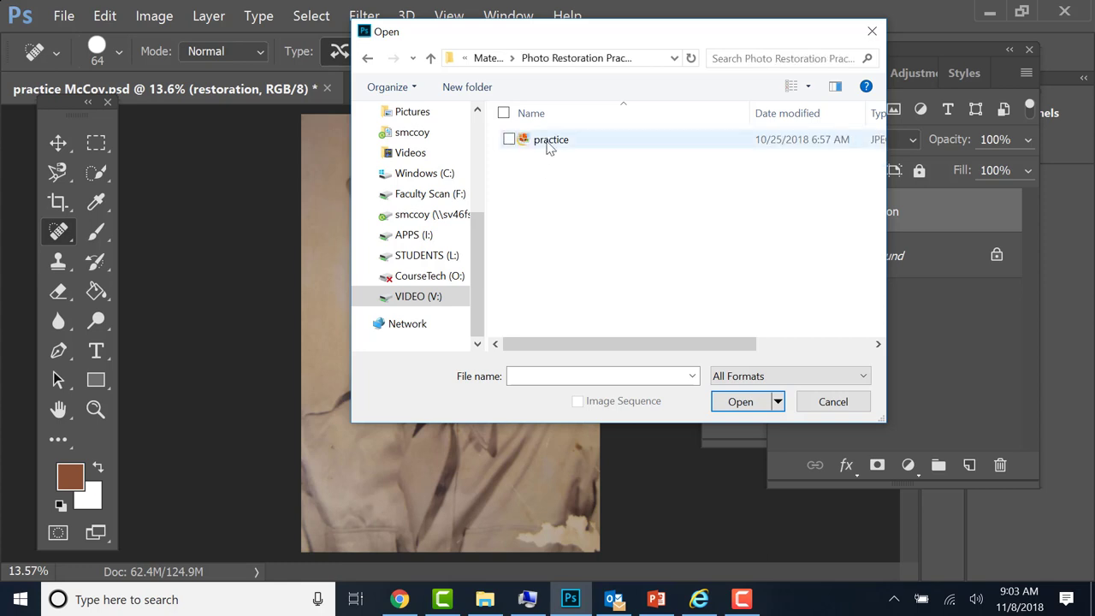
pyautogui.click(547, 142)
pyautogui.click(741, 401)
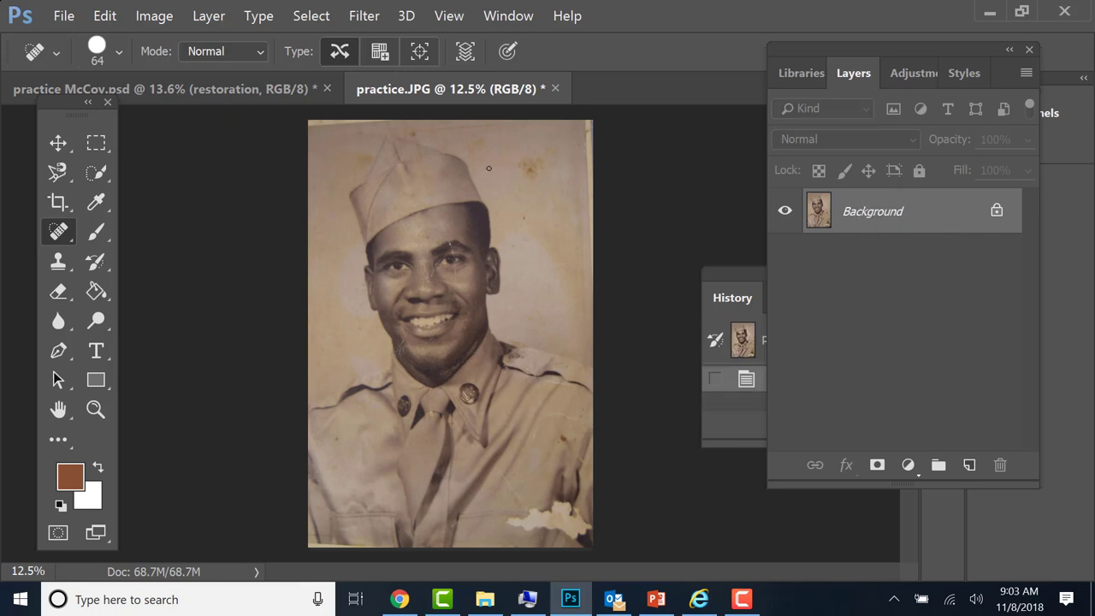
# Duplicate the Background layer of practice.JPG, keeping the default name "Background copy".
pyautogui.rightClick(904, 224)
pyautogui.click(927, 243)
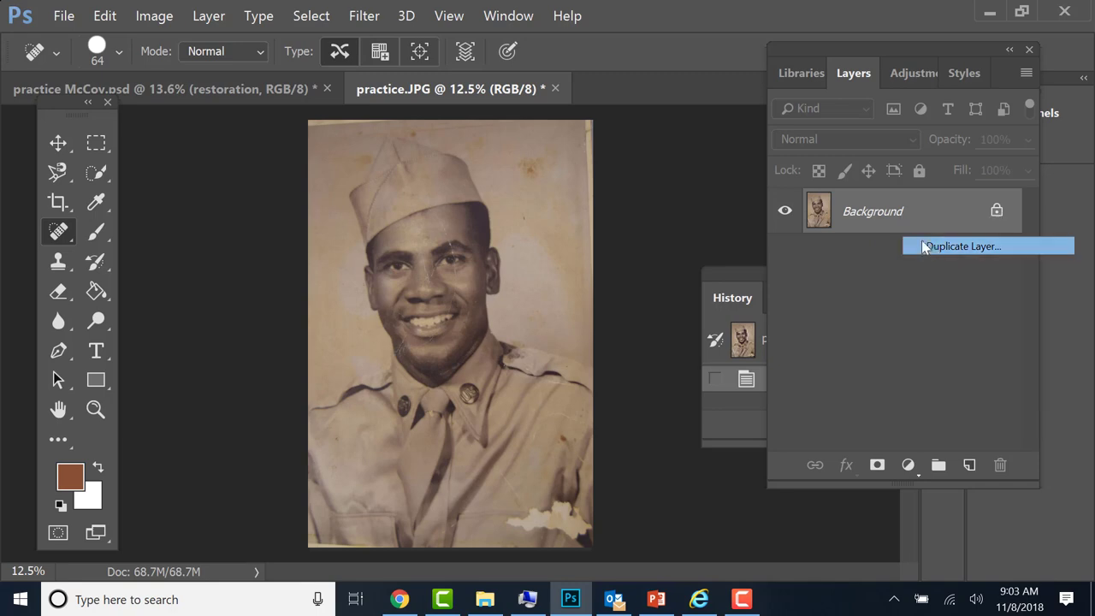
pyautogui.click(744, 169)
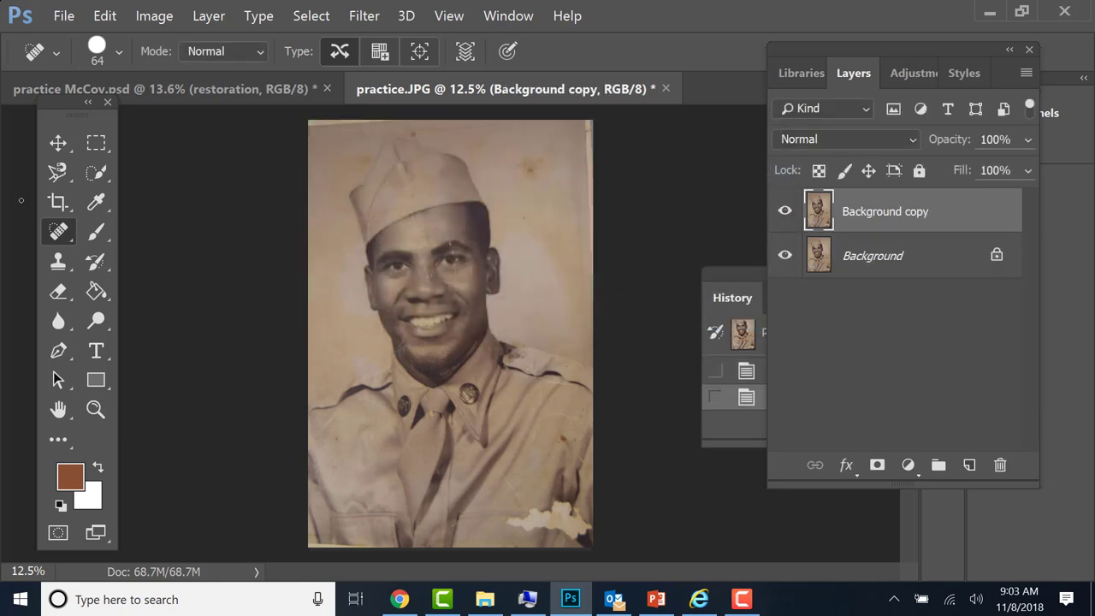
# Crop the portrait slightly on all sides to trim off the worn, uneven borders of the scanned photo.
pyautogui.click(58, 201)
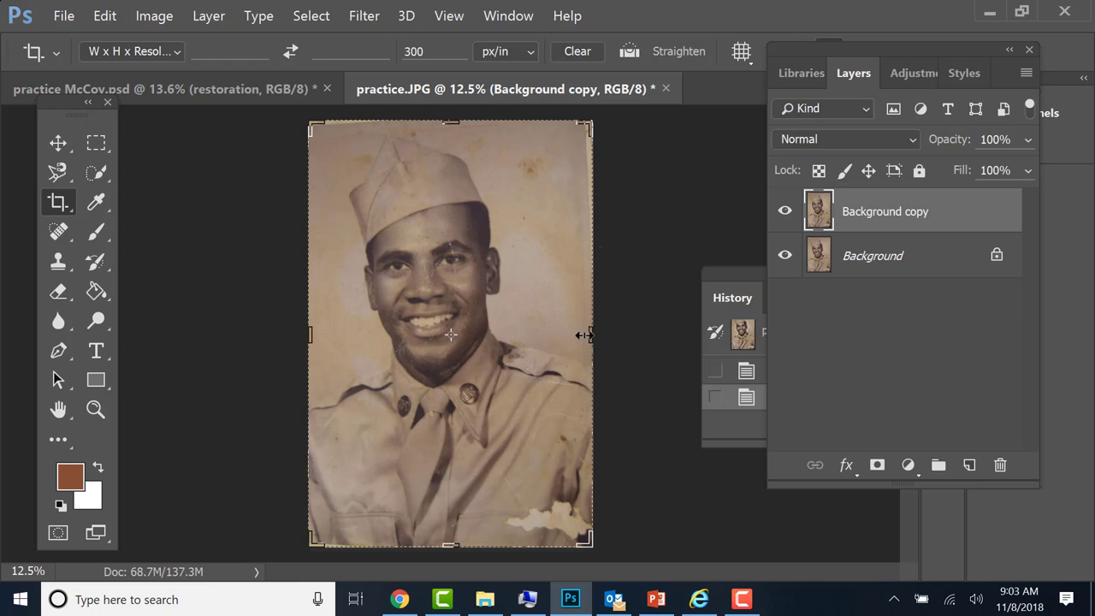
pyautogui.moveTo(587, 334); pyautogui.dragTo(587, 332)
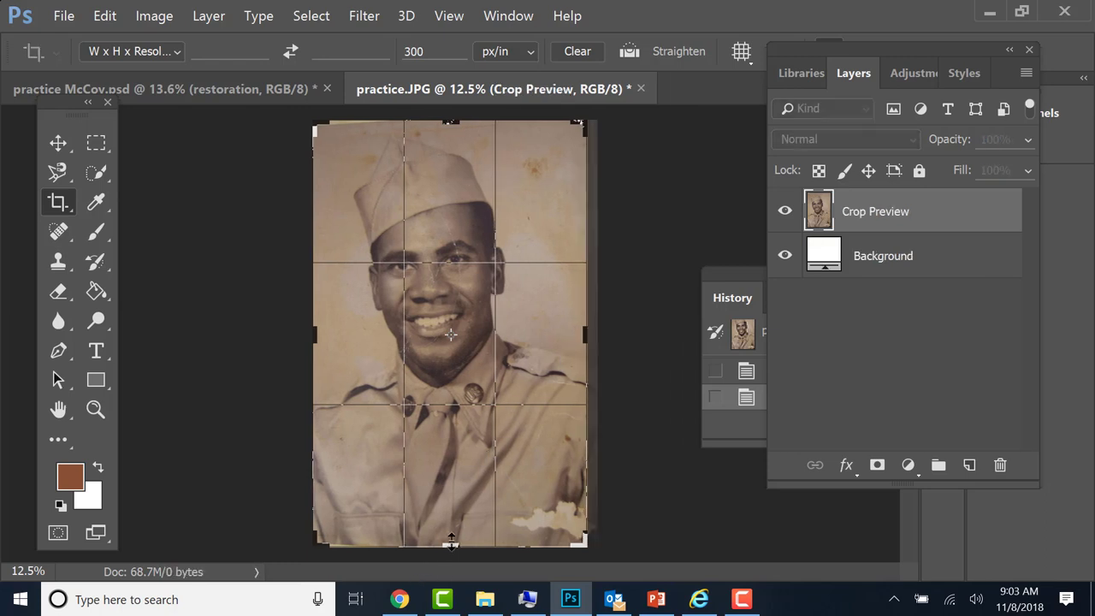
pyautogui.moveTo(451, 543); pyautogui.dragTo(457, 540)
pyautogui.moveTo(452, 125); pyautogui.dragTo(446, 132)
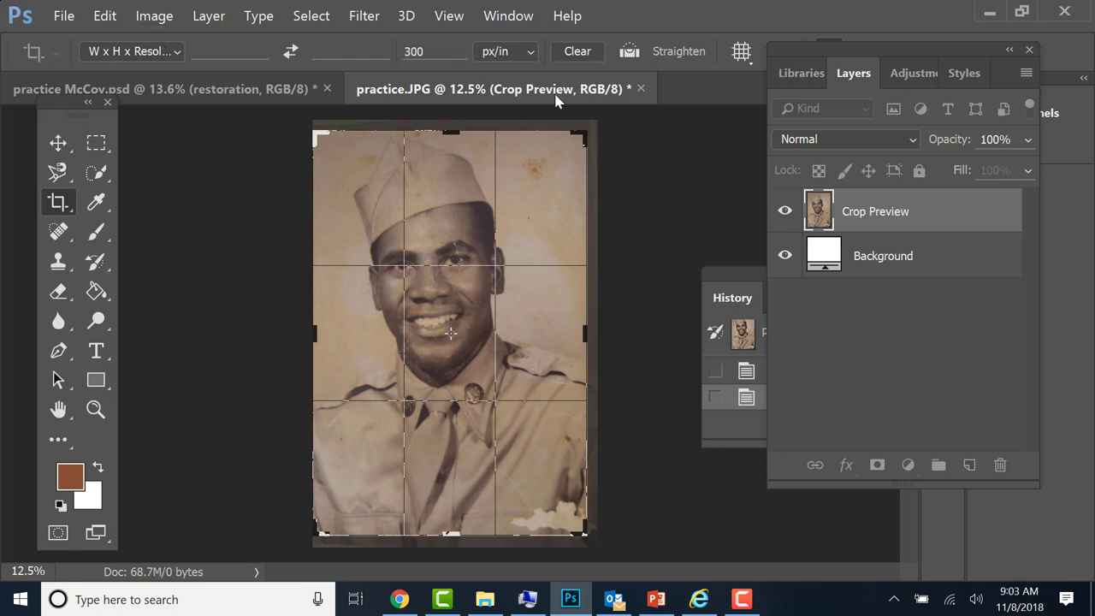
pyautogui.press('Return')
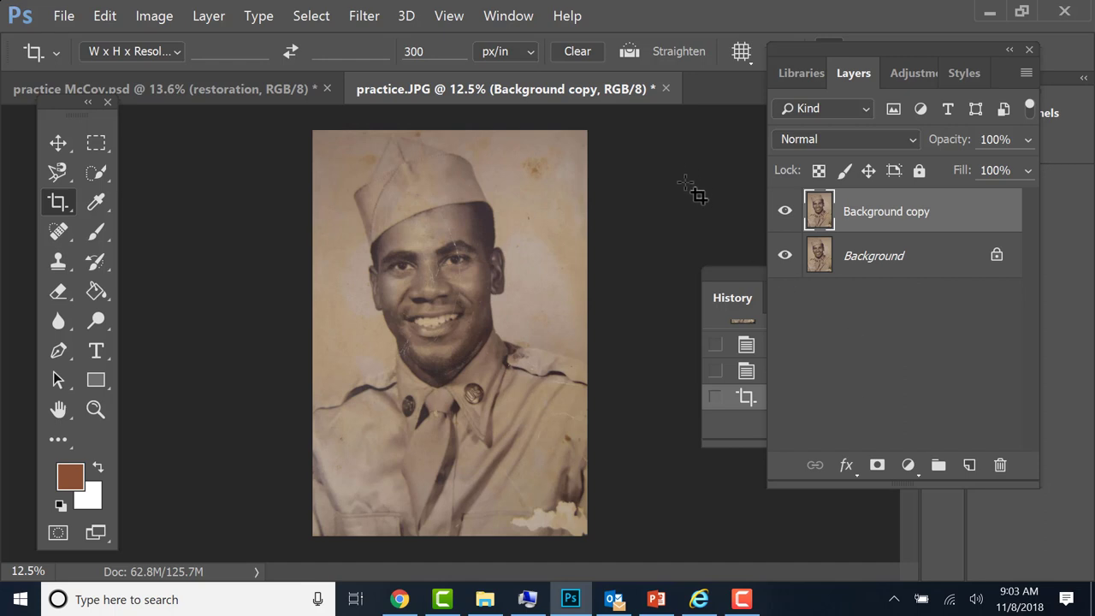
# Use the Patch tool in Content-Aware mode to replace the large brown stain in the photo's upper-right backdrop with the backdrop below it.
pyautogui.click(58, 231)
pyautogui.click(163, 276)
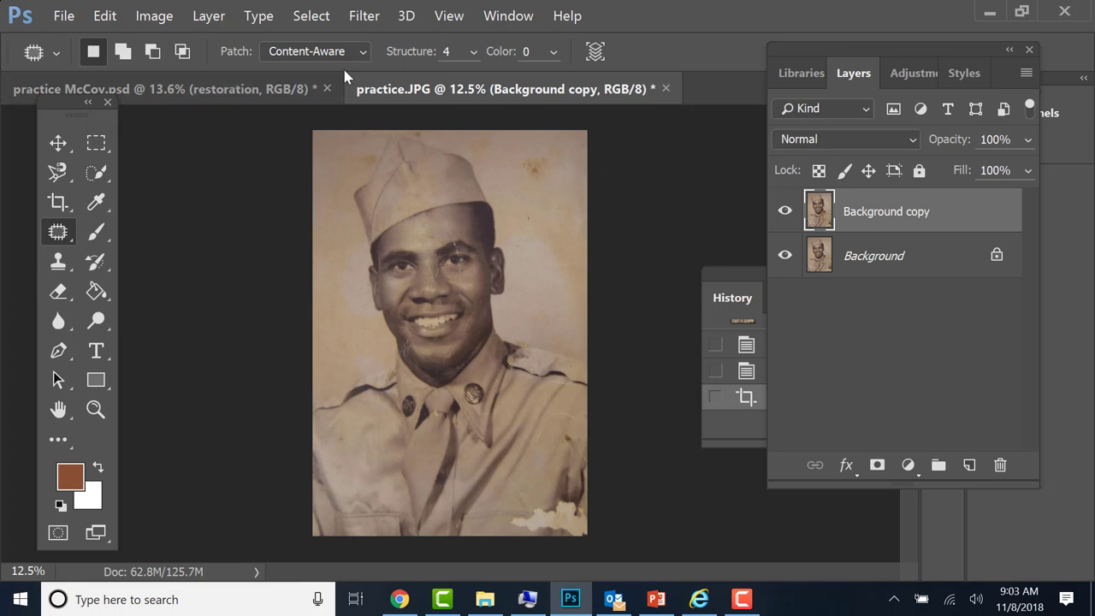
pyautogui.click(363, 53)
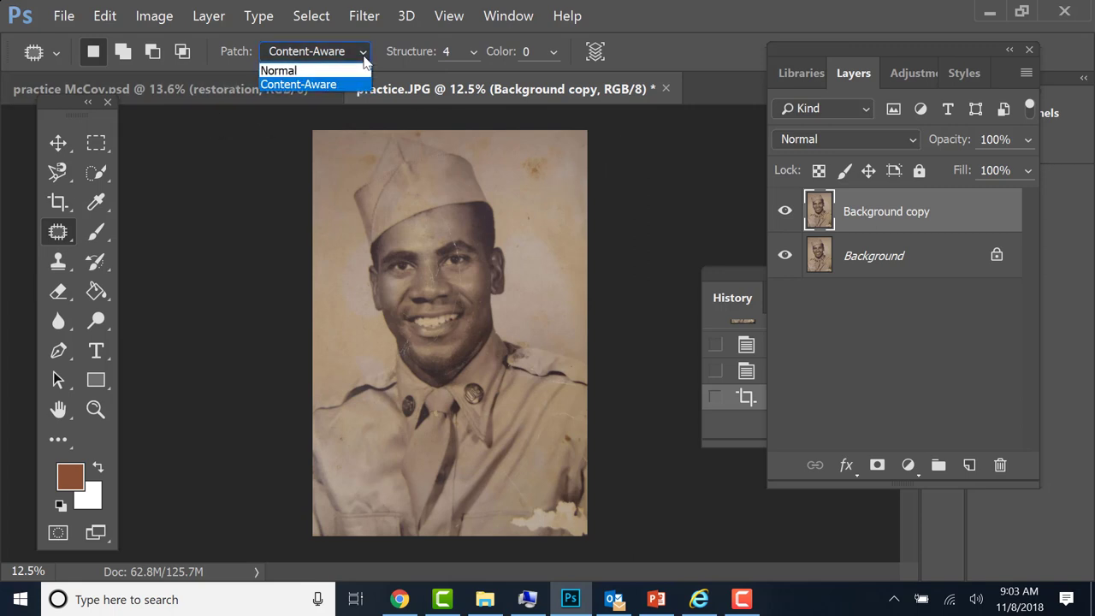
pyautogui.click(325, 85)
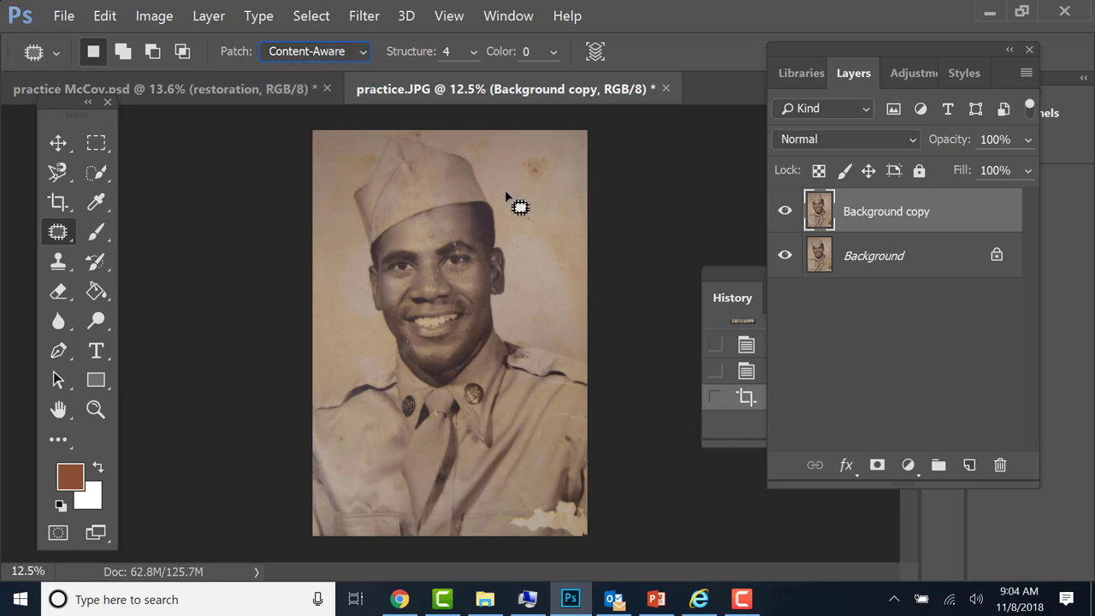
pyautogui.scroll(3, 505, 195)
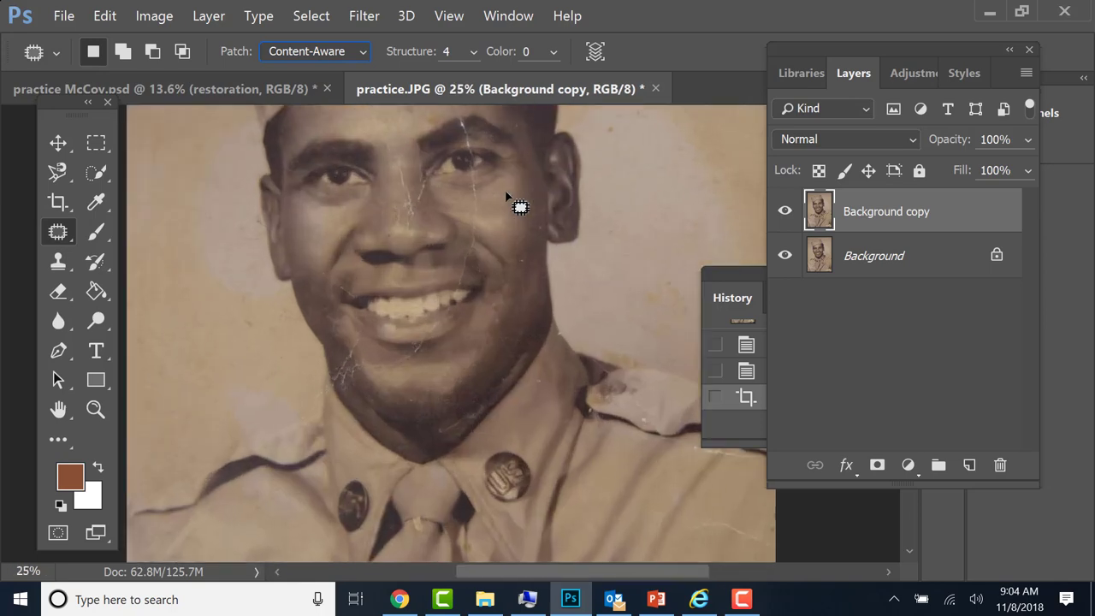
pyautogui.moveTo(560, 162); pyautogui.dragTo(401, 594)
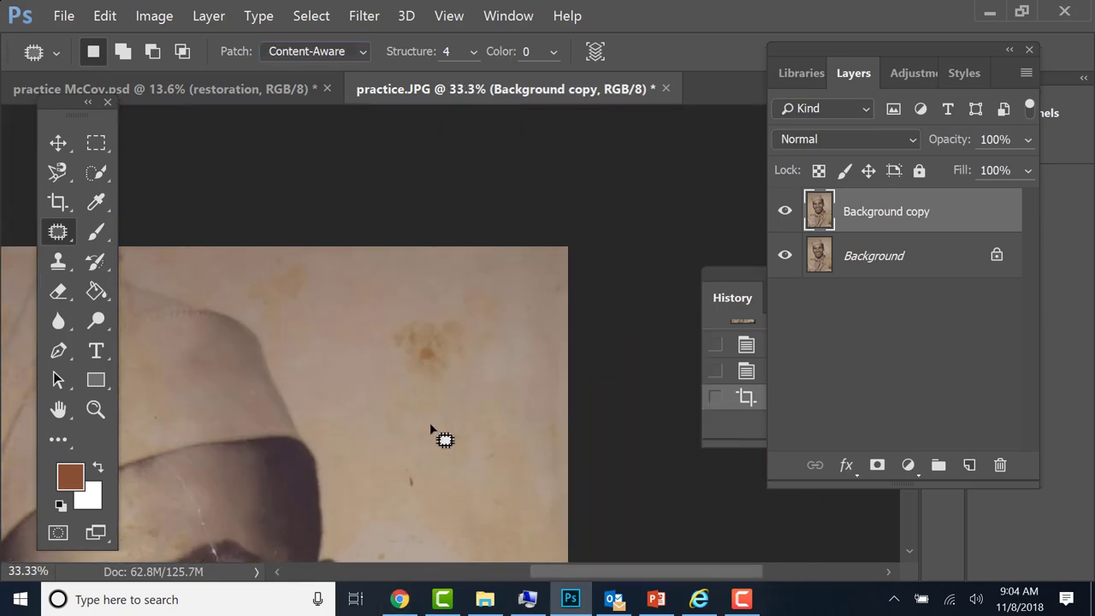
pyautogui.moveTo(399, 406)
pyautogui.mouseDown()
pyautogui.moveTo(494, 388)
pyautogui.moveTo(515, 350)
pyautogui.moveTo(490, 307)
pyautogui.moveTo(449, 283)
pyautogui.mouseUp()
pyautogui.moveTo(371, 353); pyautogui.dragTo(402, 409)
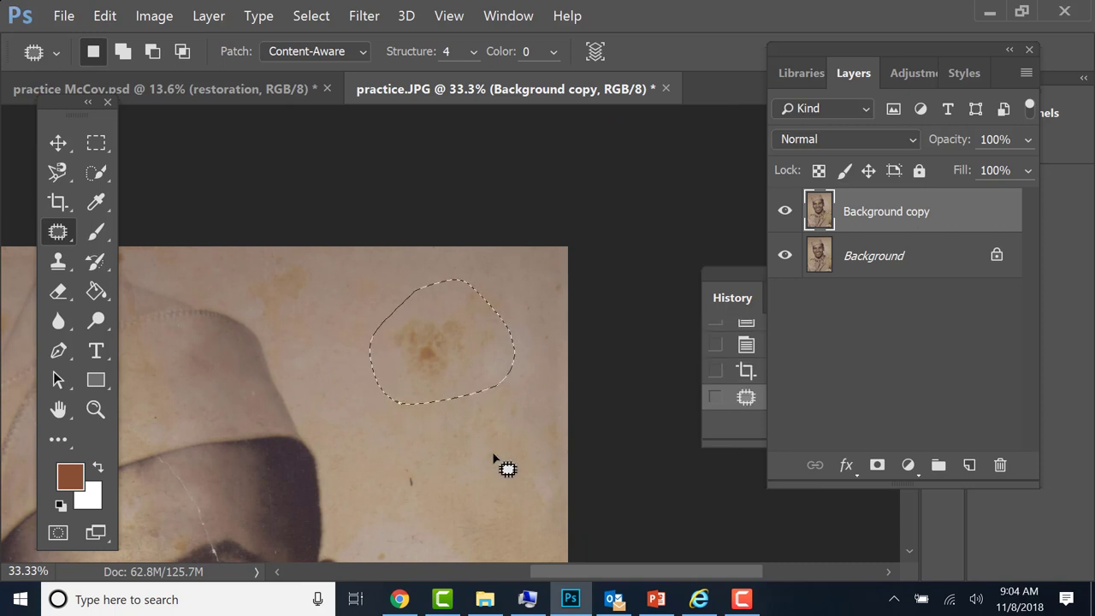
pyautogui.moveTo(448, 349); pyautogui.dragTo(430, 471)
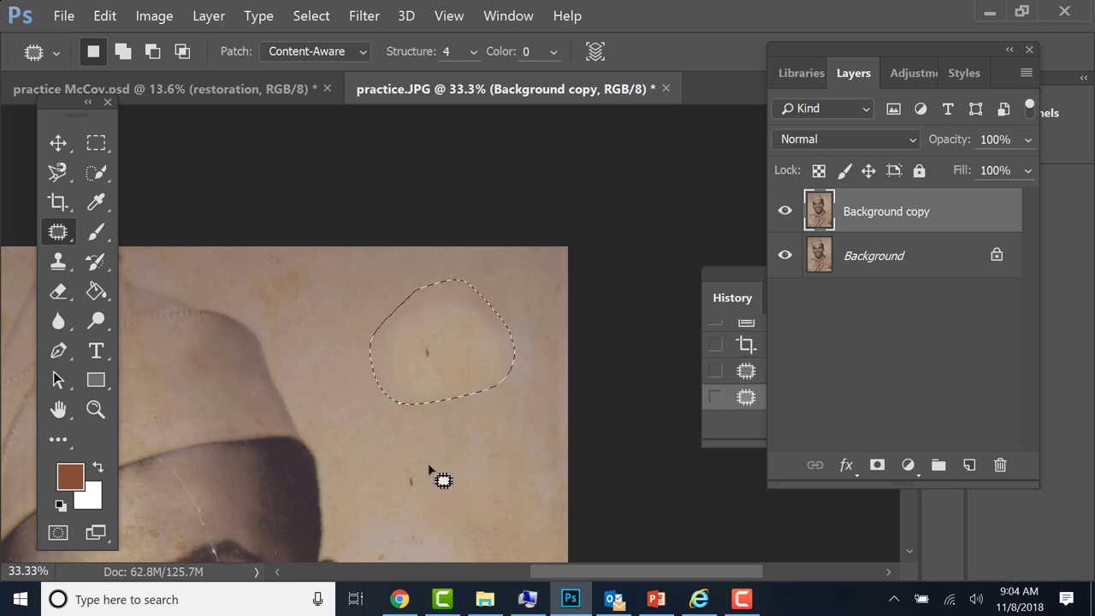
# Patch the two small dark marks in the upper-right backdrop and the yellowish stain just to the right of the cap's peak.
pyautogui.moveTo(415, 454)
pyautogui.mouseDown()
pyautogui.moveTo(392, 485)
pyautogui.moveTo(418, 498)
pyautogui.moveTo(416, 450)
pyautogui.moveTo(423, 493)
pyautogui.moveTo(459, 480)
pyautogui.mouseUp()
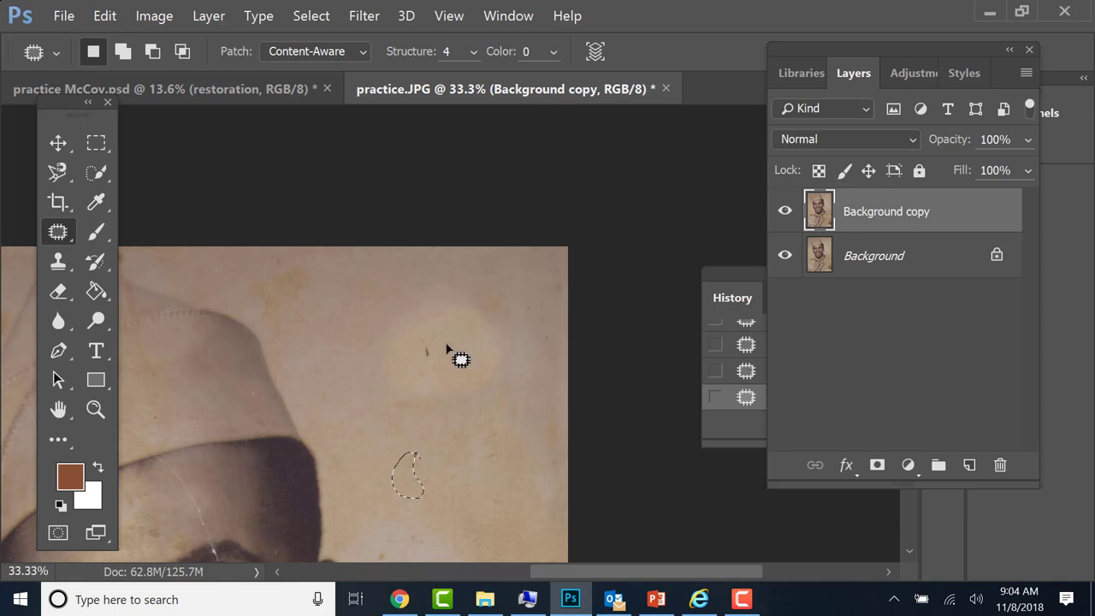
pyautogui.moveTo(430, 364)
pyautogui.mouseDown()
pyautogui.moveTo(447, 340)
pyautogui.moveTo(429, 330)
pyautogui.moveTo(414, 350)
pyautogui.moveTo(417, 366)
pyautogui.moveTo(430, 358)
pyautogui.moveTo(458, 368)
pyautogui.mouseUp()
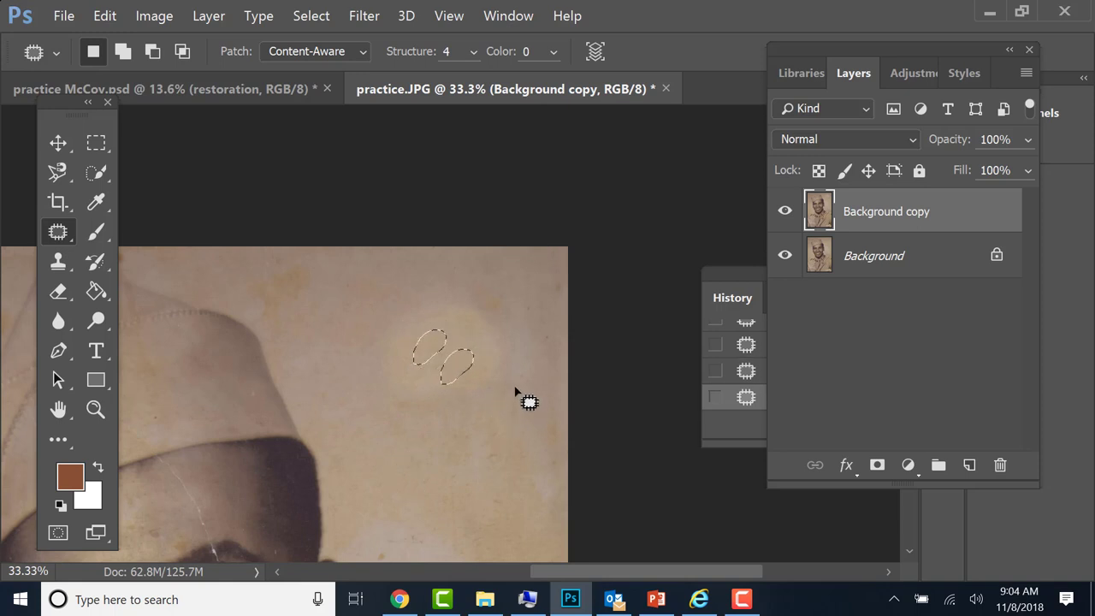
pyautogui.moveTo(391, 378); pyautogui.dragTo(501, 367)
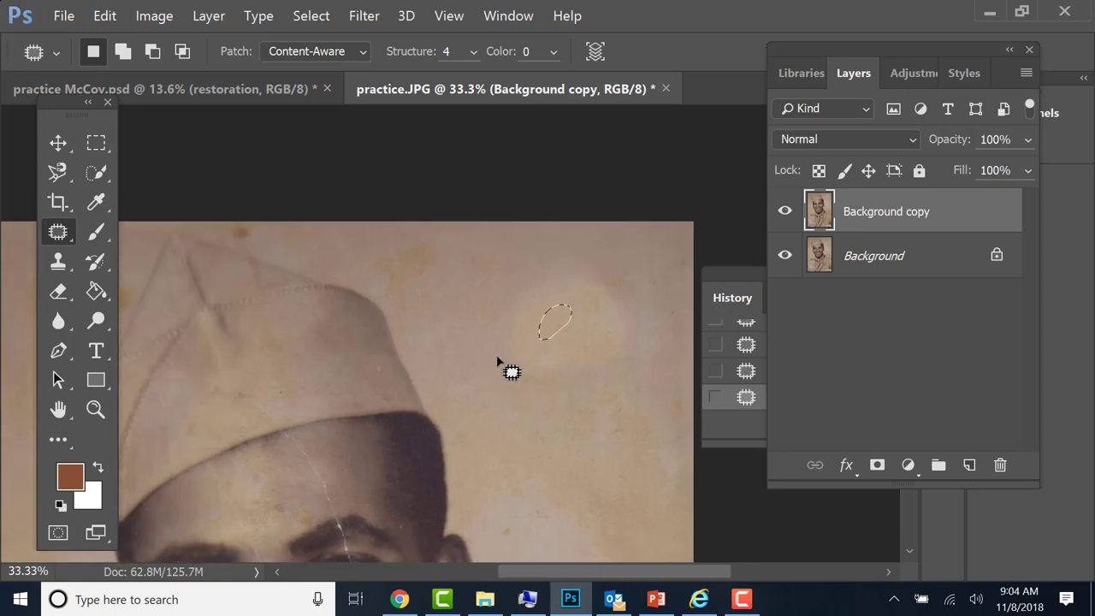
pyautogui.moveTo(413, 305)
pyautogui.mouseDown()
pyautogui.moveTo(452, 276)
pyautogui.moveTo(442, 237)
pyautogui.moveTo(382, 265)
pyautogui.moveTo(384, 301)
pyautogui.moveTo(410, 302)
pyautogui.moveTo(432, 282)
pyautogui.mouseUp()
pyautogui.moveTo(430, 268)
pyautogui.mouseDown()
pyautogui.moveTo(447, 287)
pyautogui.moveTo(481, 296)
pyautogui.moveTo(485, 282)
pyautogui.mouseUp()
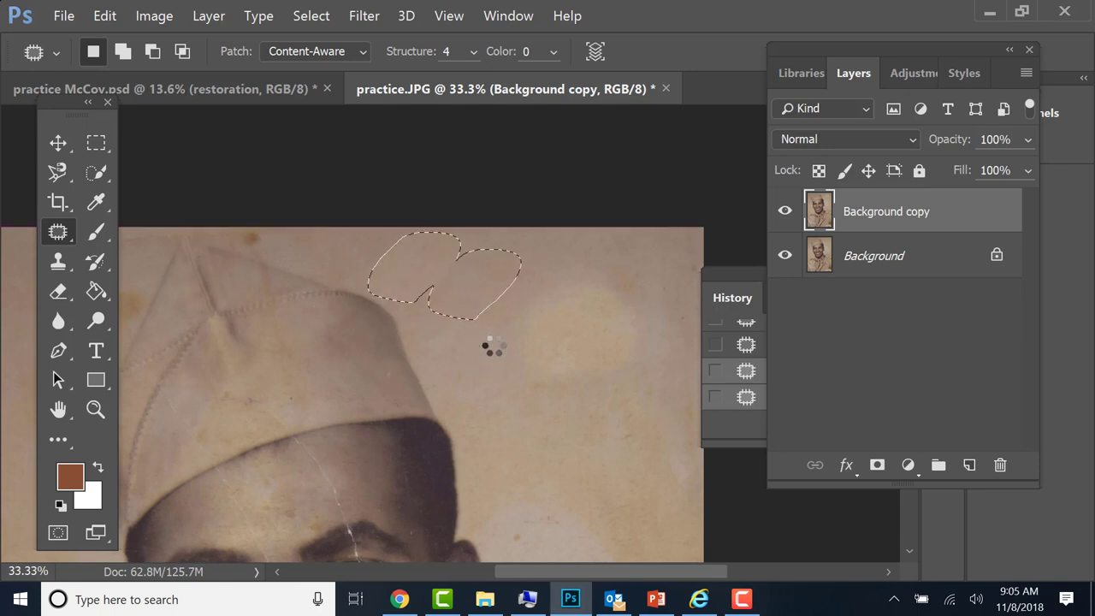
# Patch the brown spot at the photo's upper edge above the cap and the stain in the backdrop left of the cap.
pyautogui.moveTo(454, 307); pyautogui.dragTo(655, 315)
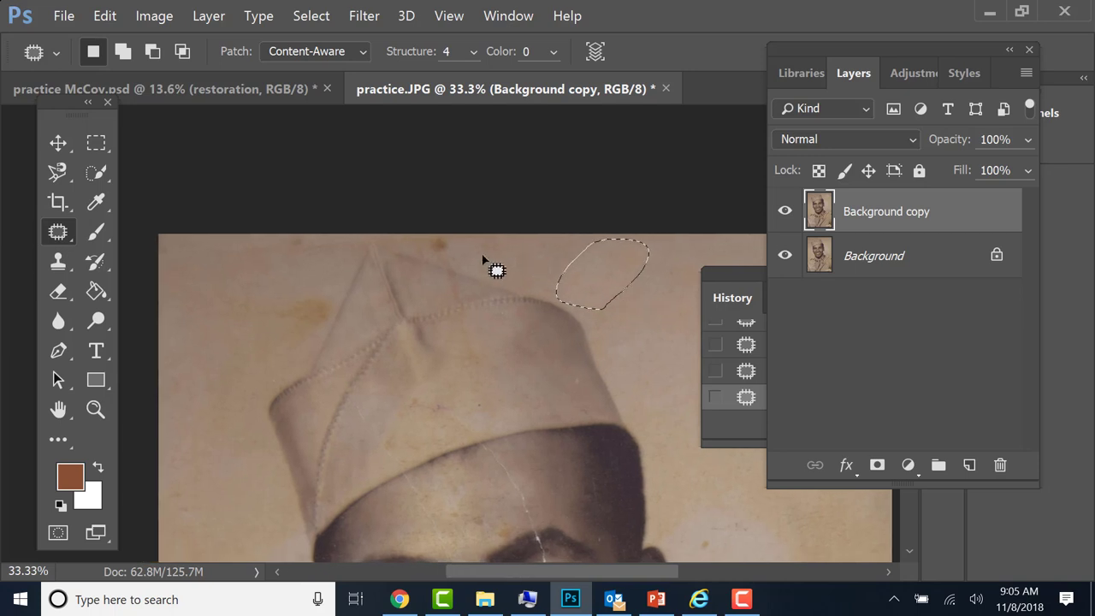
pyautogui.moveTo(440, 253)
pyautogui.mouseDown()
pyautogui.moveTo(462, 249)
pyautogui.moveTo(438, 232)
pyautogui.moveTo(418, 236)
pyautogui.moveTo(436, 259)
pyautogui.moveTo(496, 255)
pyautogui.mouseUp()
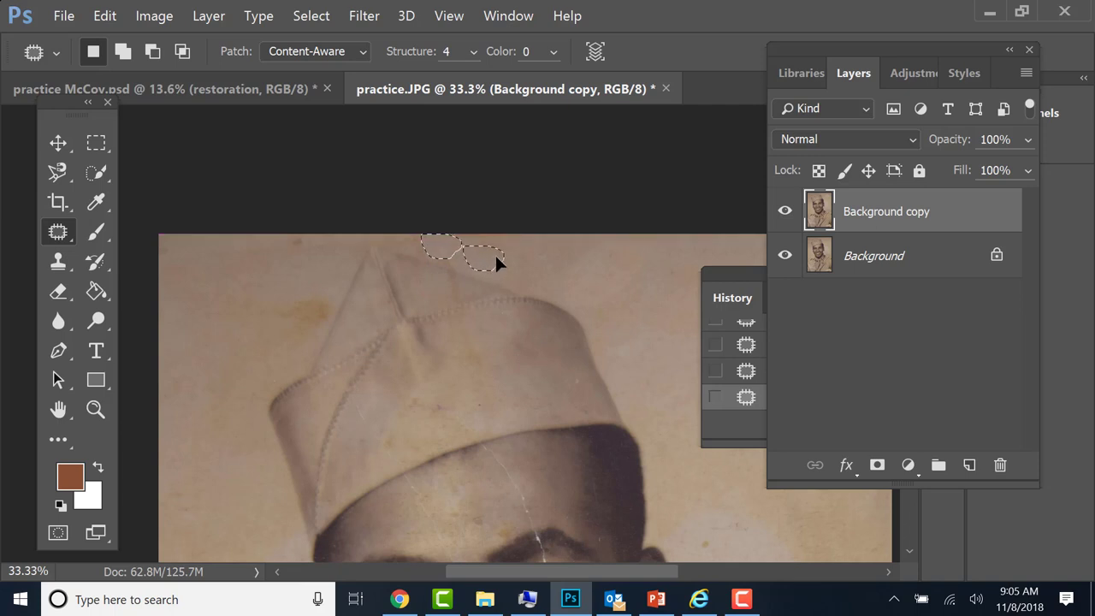
pyautogui.moveTo(300, 348)
pyautogui.mouseDown()
pyautogui.moveTo(329, 326)
pyautogui.moveTo(320, 294)
pyautogui.moveTo(280, 311)
pyautogui.moveTo(268, 332)
pyautogui.moveTo(302, 346)
pyautogui.mouseUp()
pyautogui.moveTo(235, 308)
pyautogui.mouseDown()
pyautogui.moveTo(288, 283)
pyautogui.moveTo(290, 264)
pyautogui.moveTo(321, 250)
pyautogui.moveTo(288, 271)
pyautogui.moveTo(325, 274)
pyautogui.moveTo(289, 300)
pyautogui.moveTo(266, 220)
pyautogui.mouseUp()
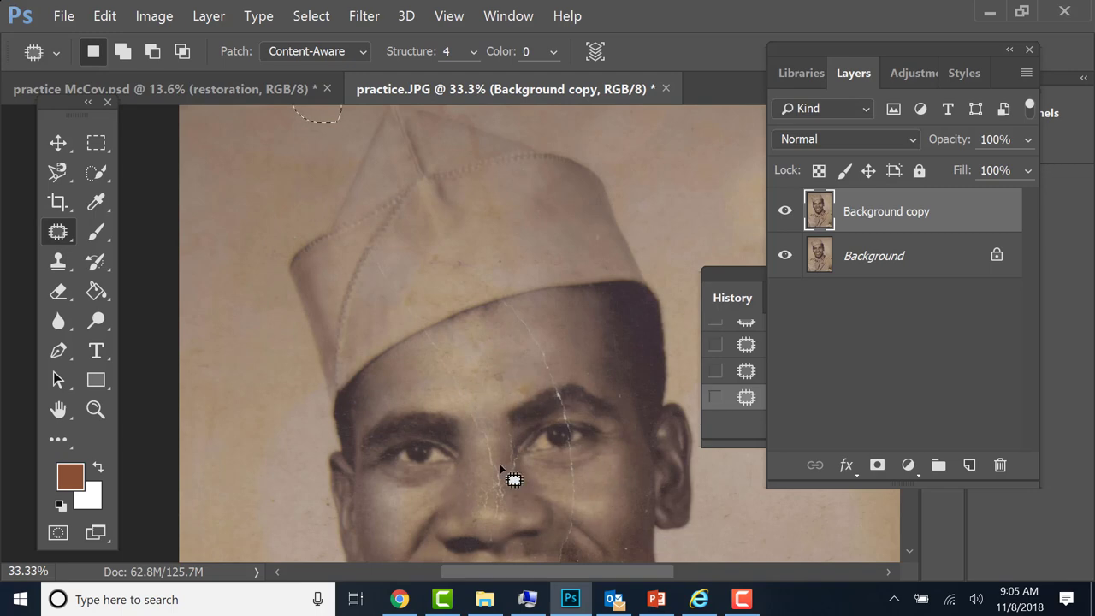
pyautogui.moveTo(509, 472); pyautogui.dragTo(421, 250)
pyautogui.moveTo(487, 406); pyautogui.dragTo(354, 228)
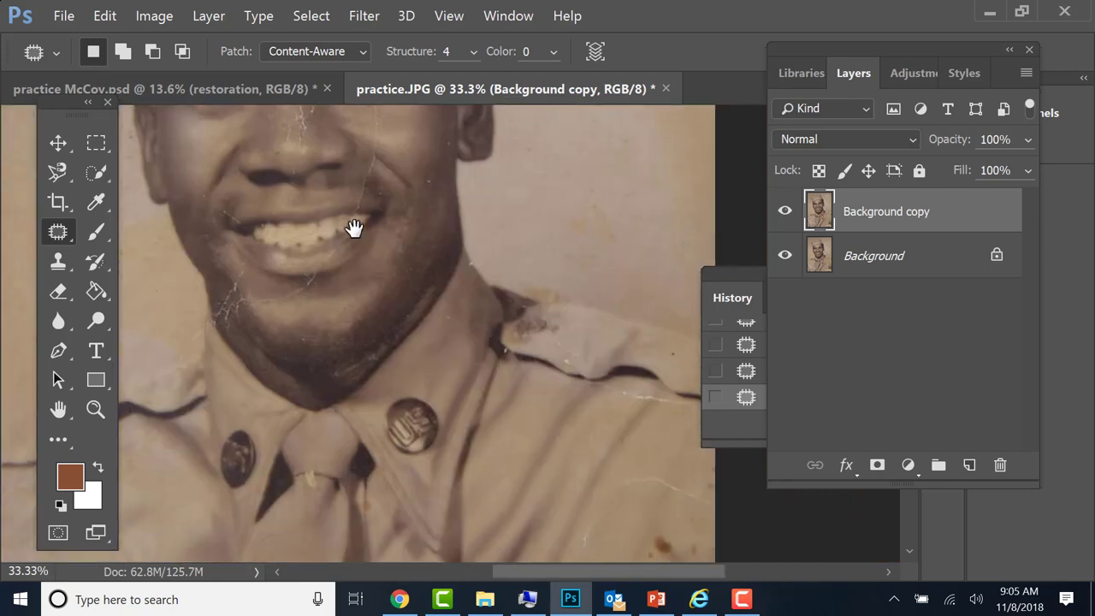
pyautogui.moveTo(555, 454); pyautogui.dragTo(437, 252)
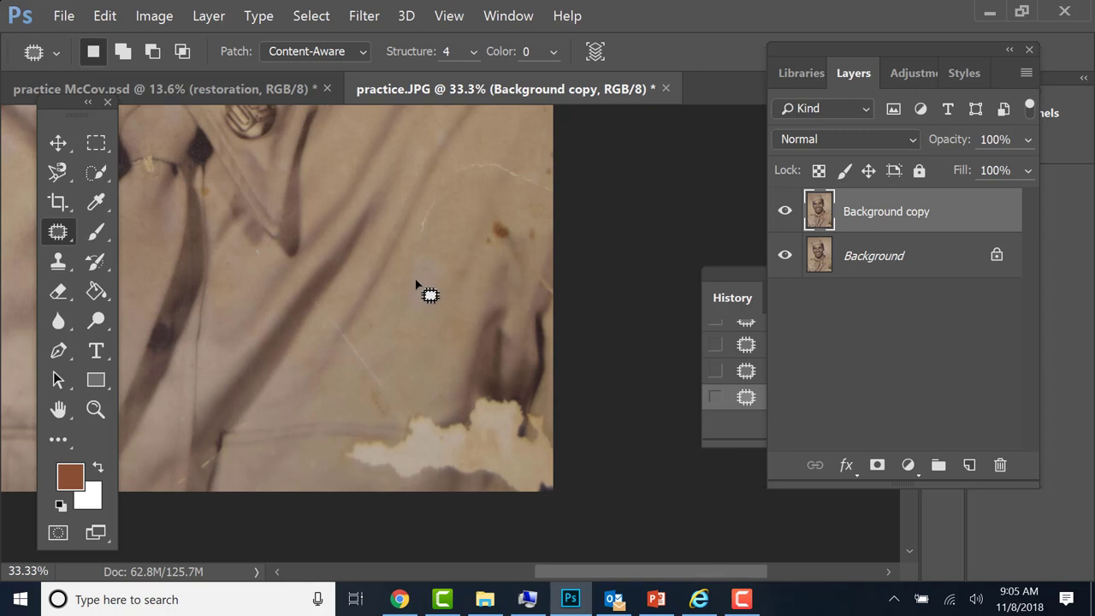
pyautogui.press('F8')
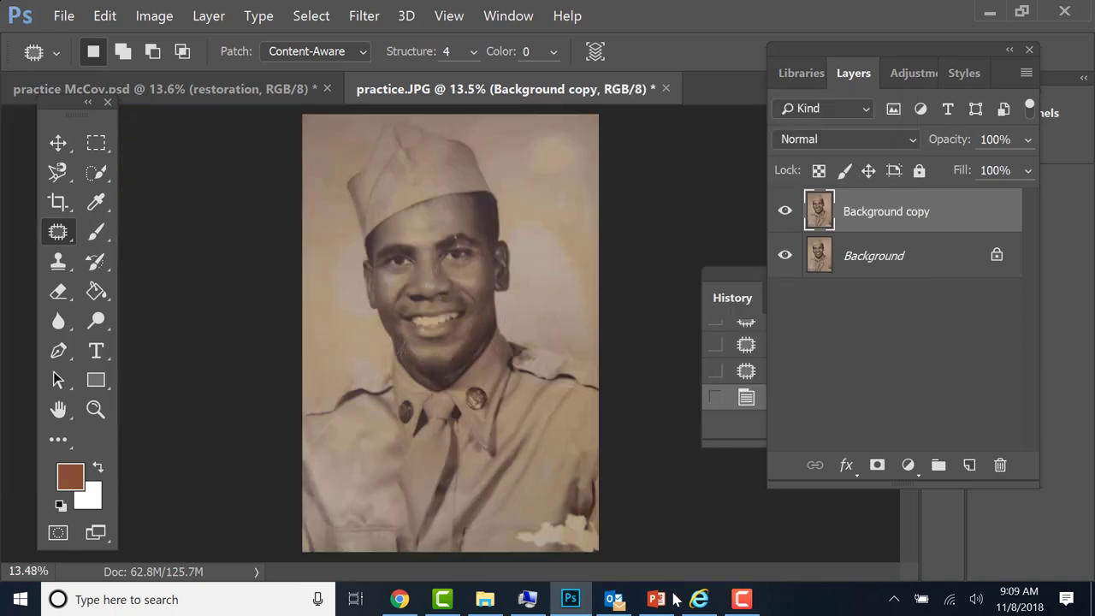
pyautogui.click(741, 599)
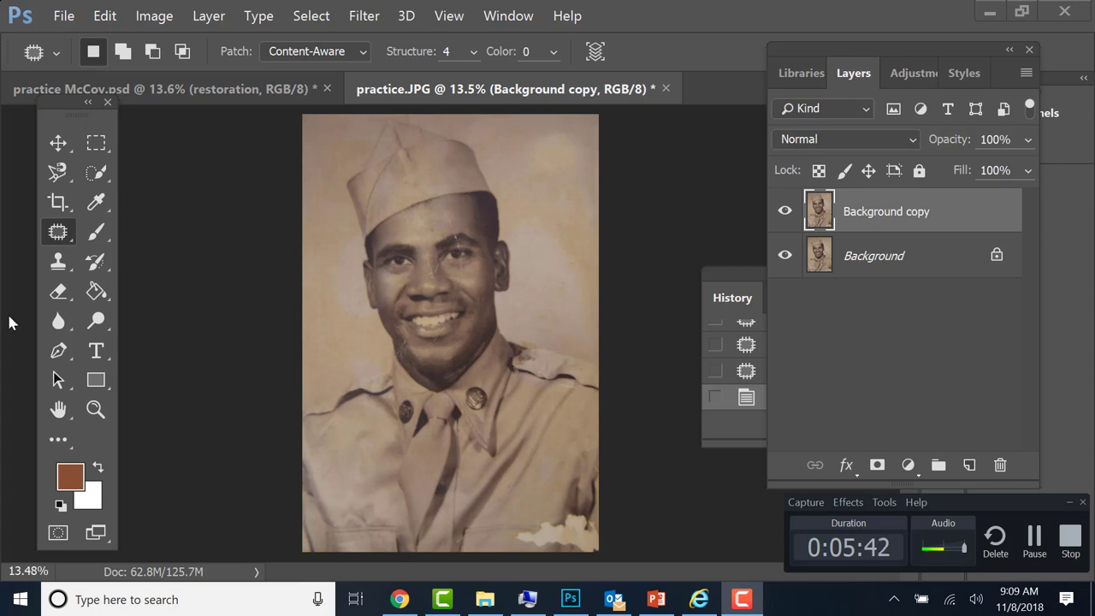
pyautogui.click(414, 212)
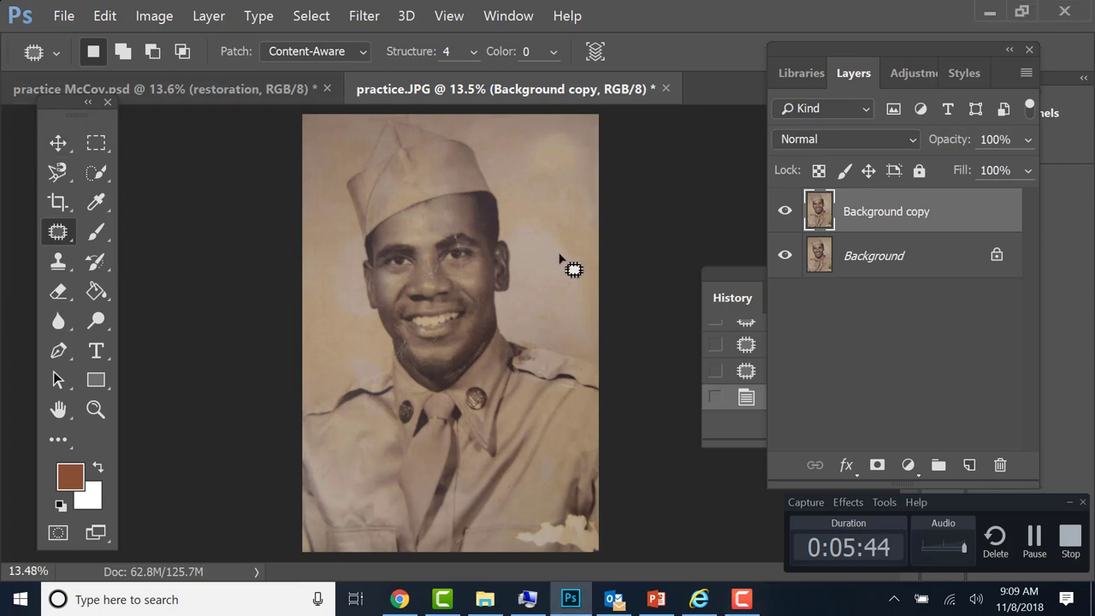
# Use the Spot Healing Brush to remove the white crack running down the forehead from the cap's edge to the right-hand eyebrow.
pyautogui.hotkey('ctrl', '+')
pyautogui.hotkey('ctrl', '+')
pyautogui.hotkey('ctrl', '+')
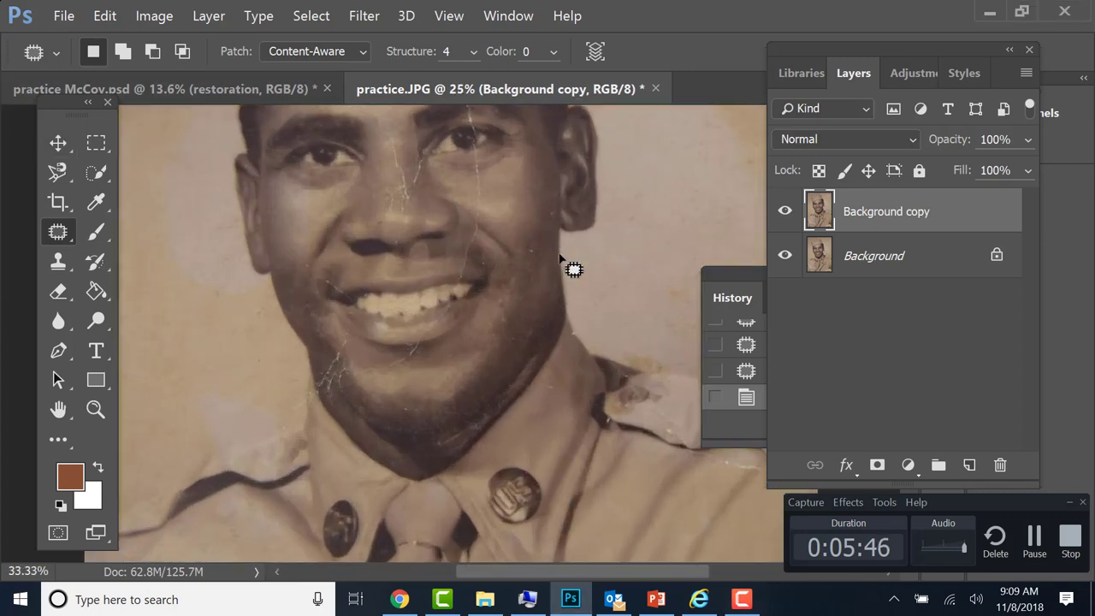
pyautogui.moveTo(549, 295); pyautogui.dragTo(524, 397)
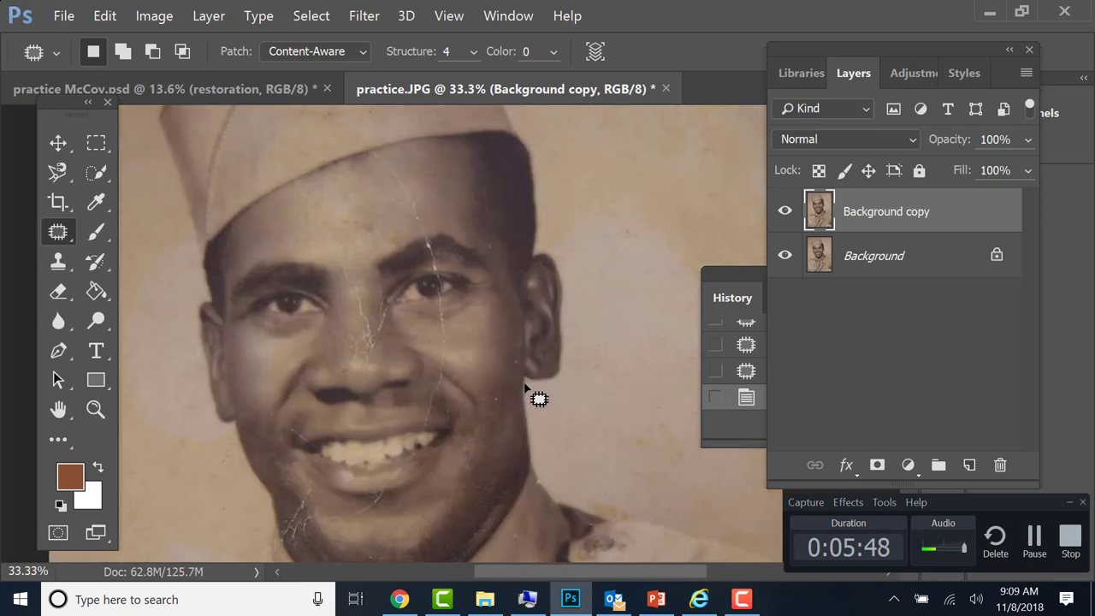
pyautogui.scroll(2, 537, 393)
pyautogui.moveTo(533, 282); pyautogui.dragTo(508, 394)
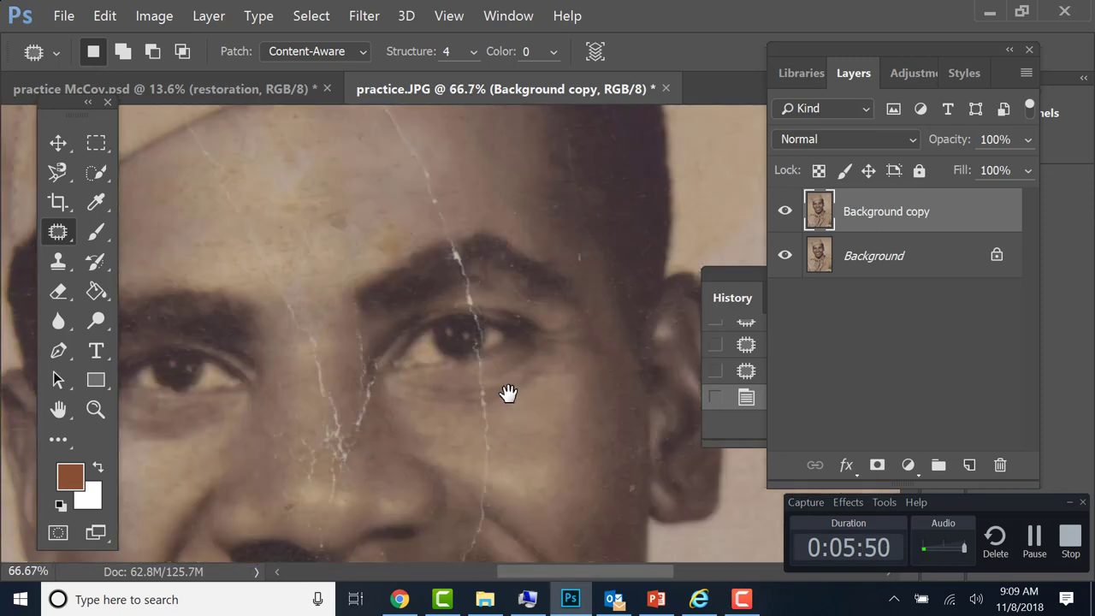
pyautogui.moveTo(427, 237); pyautogui.dragTo(435, 296)
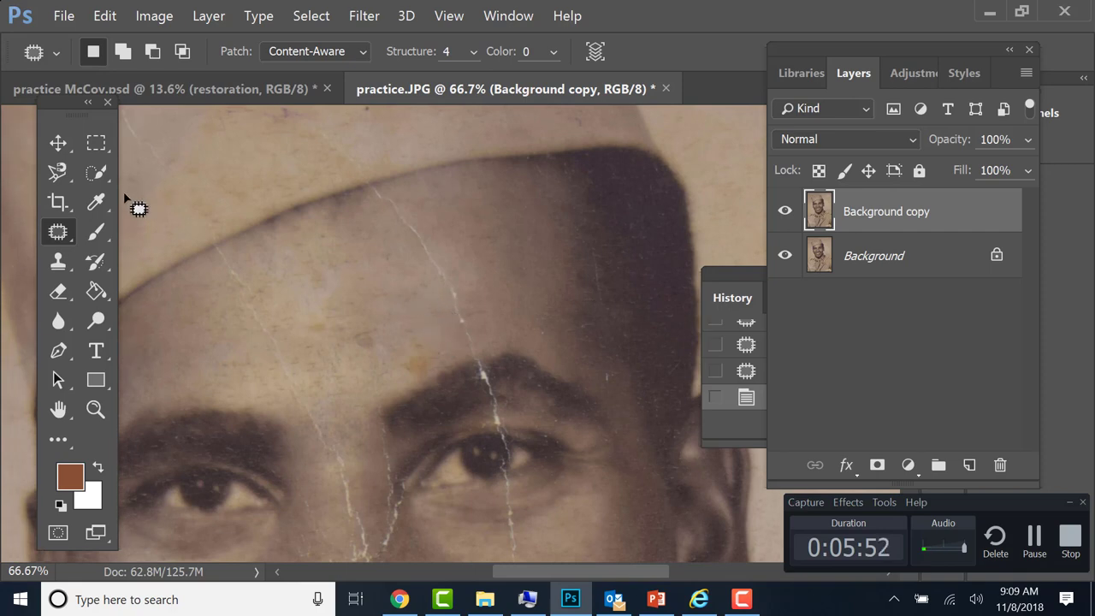
pyautogui.click(58, 261)
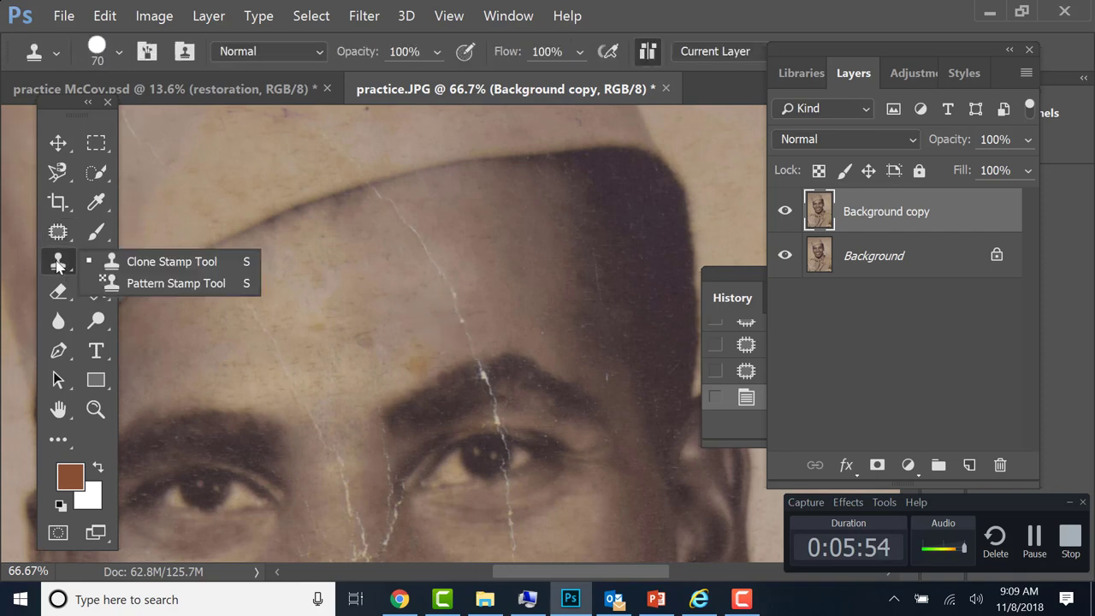
pyautogui.click(58, 231)
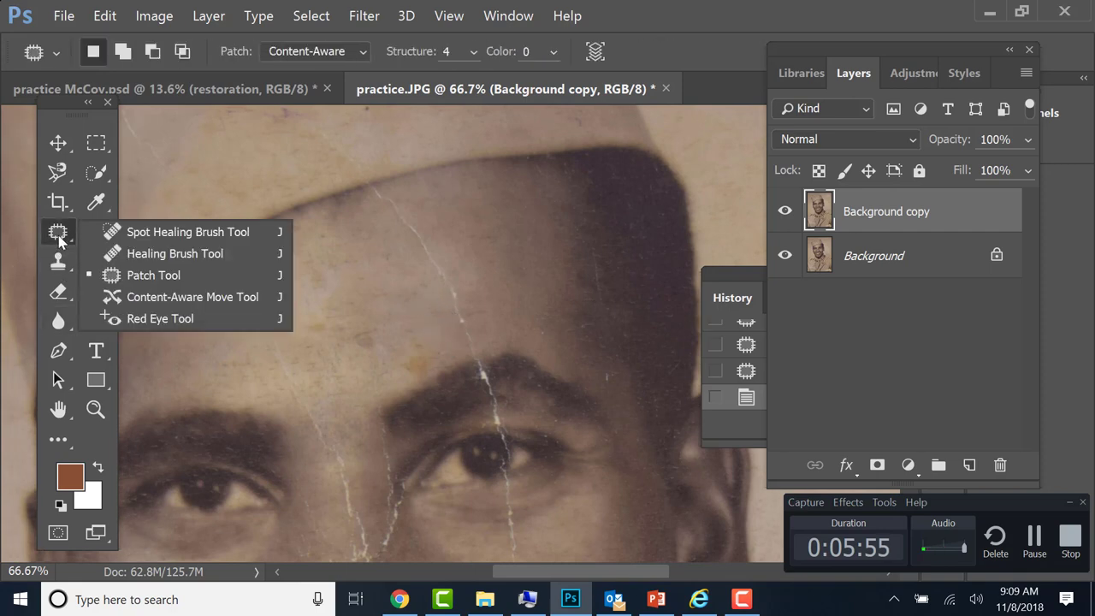
pyautogui.click(147, 233)
pyautogui.click(388, 202)
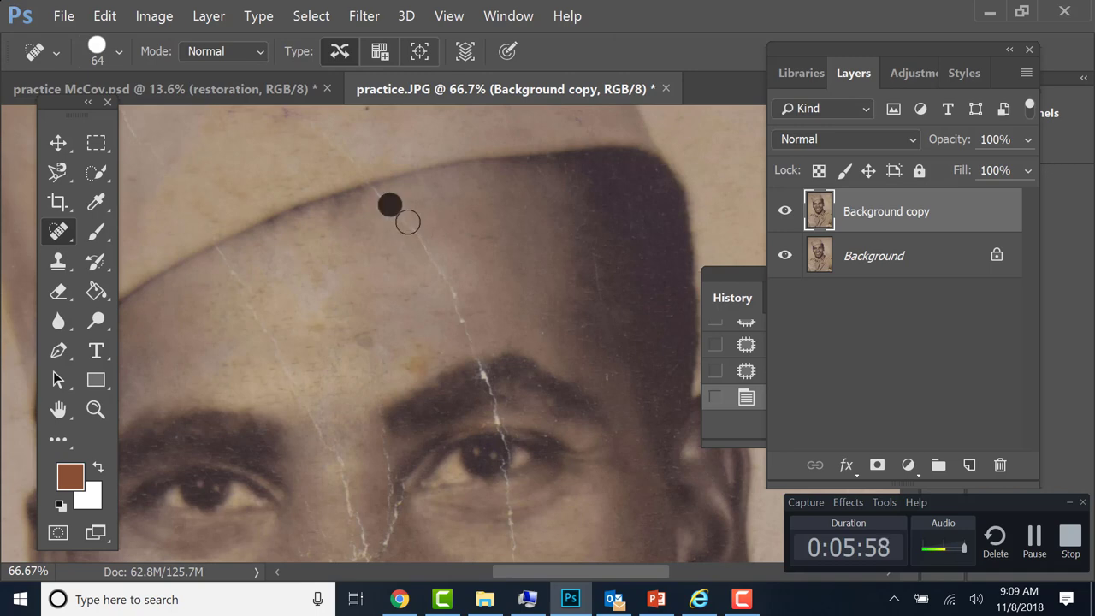
pyautogui.click(407, 225)
pyautogui.click(415, 231)
pyautogui.click(406, 217)
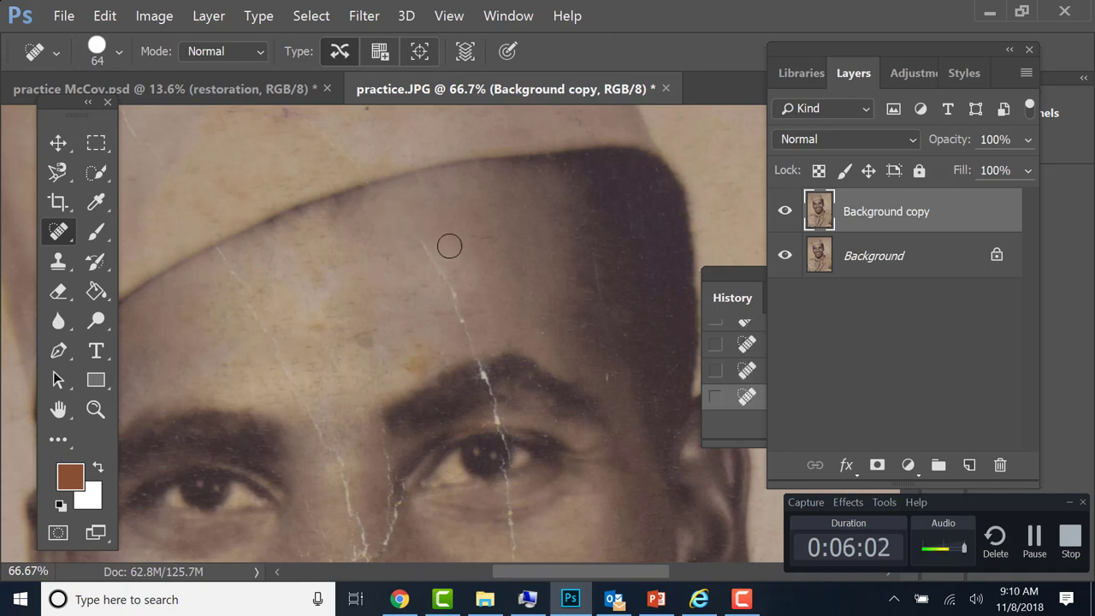
pyautogui.moveTo(426, 240)
pyautogui.mouseDown()
pyautogui.moveTo(464, 305)
pyautogui.moveTo(476, 356)
pyautogui.mouseUp()
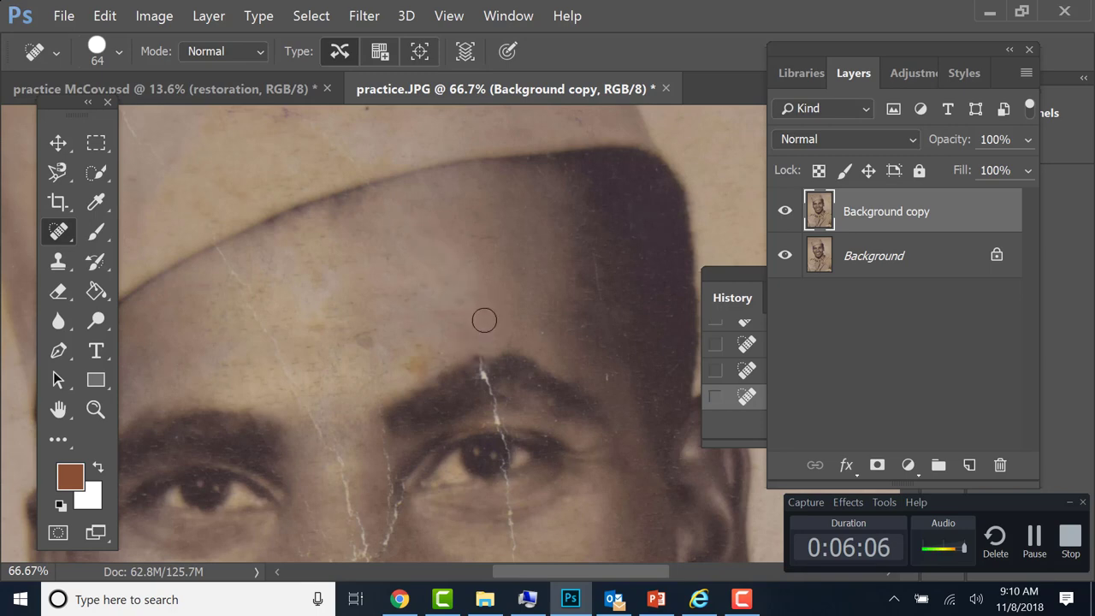
pyautogui.moveTo(418, 303); pyautogui.dragTo(410, 242)
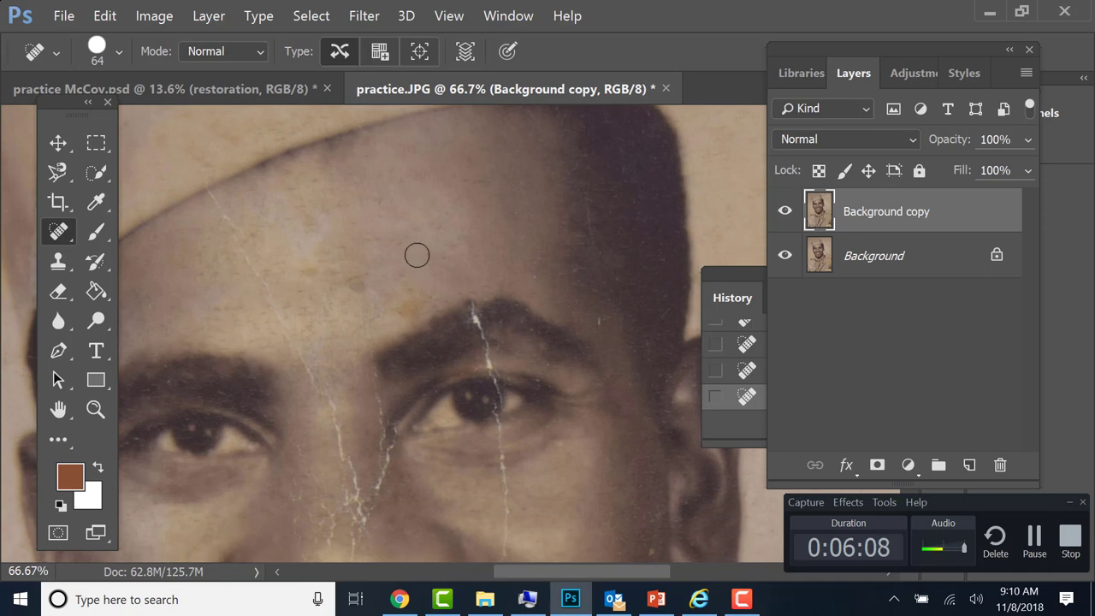
pyautogui.moveTo(365, 321); pyautogui.dragTo(330, 308)
pyautogui.moveTo(318, 251)
pyautogui.mouseDown()
pyautogui.moveTo(343, 347)
pyautogui.moveTo(339, 387)
pyautogui.moveTo(384, 387)
pyautogui.mouseUp()
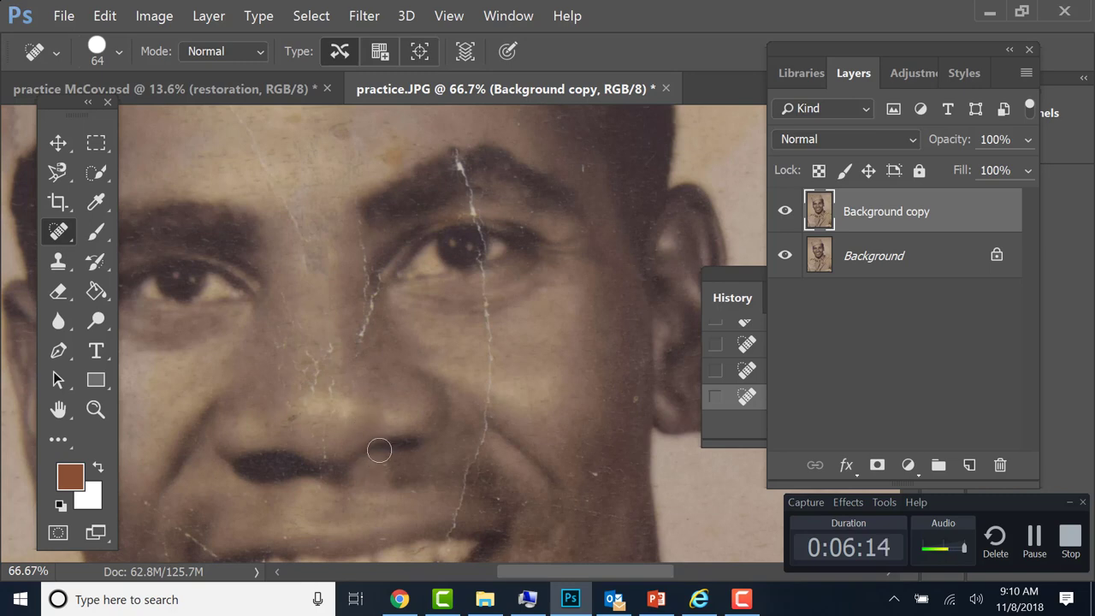
pyautogui.hotkey('ctrl', 'z')
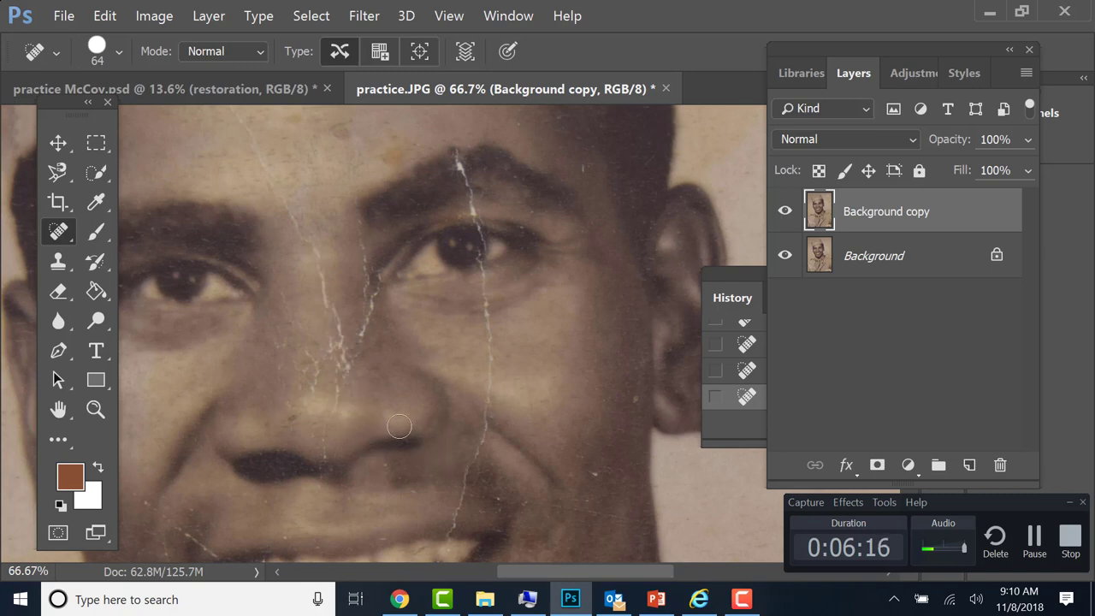
# Heal the upper part of the crack between the eyebrows in short strokes, continuing up onto the forehead.
pyautogui.click(313, 251)
pyautogui.click(319, 293)
pyautogui.click(315, 266)
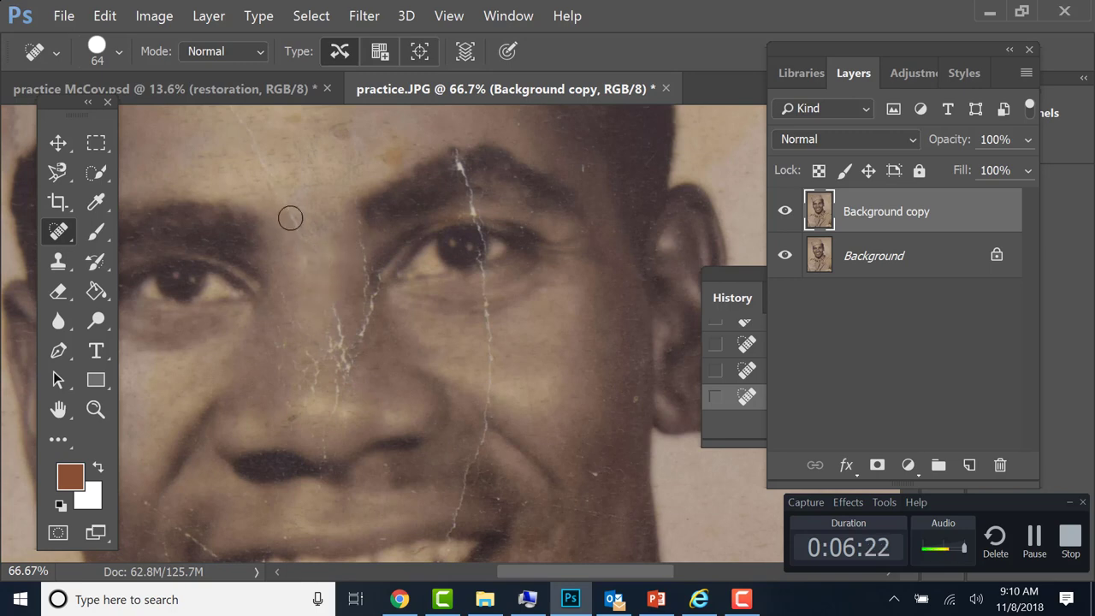
pyautogui.moveTo(290, 220); pyautogui.dragTo(312, 229)
pyautogui.click(274, 188)
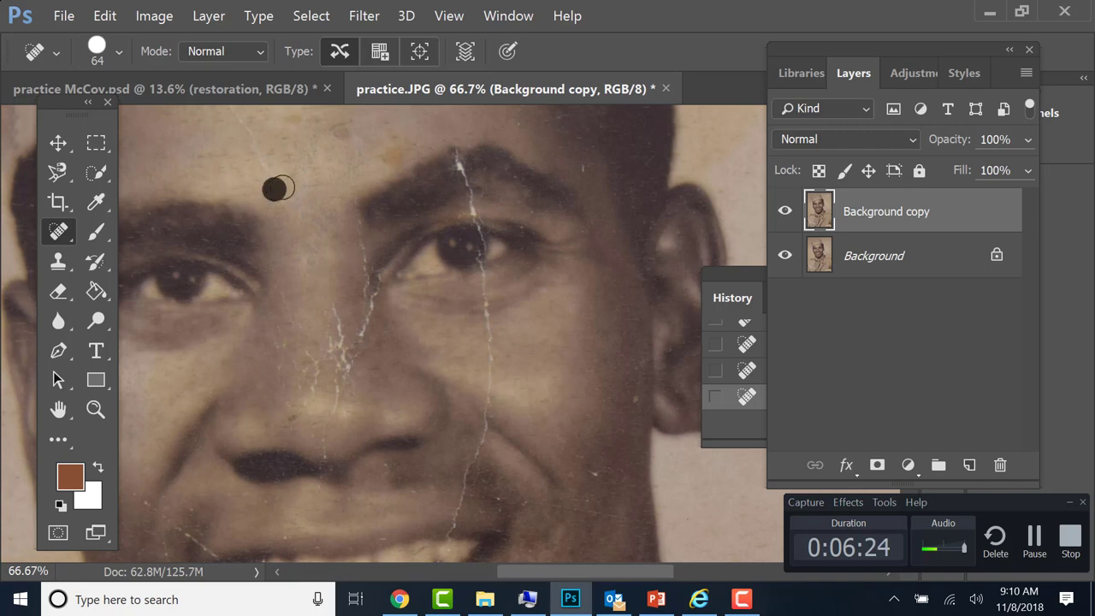
pyautogui.moveTo(261, 155); pyautogui.dragTo(241, 124)
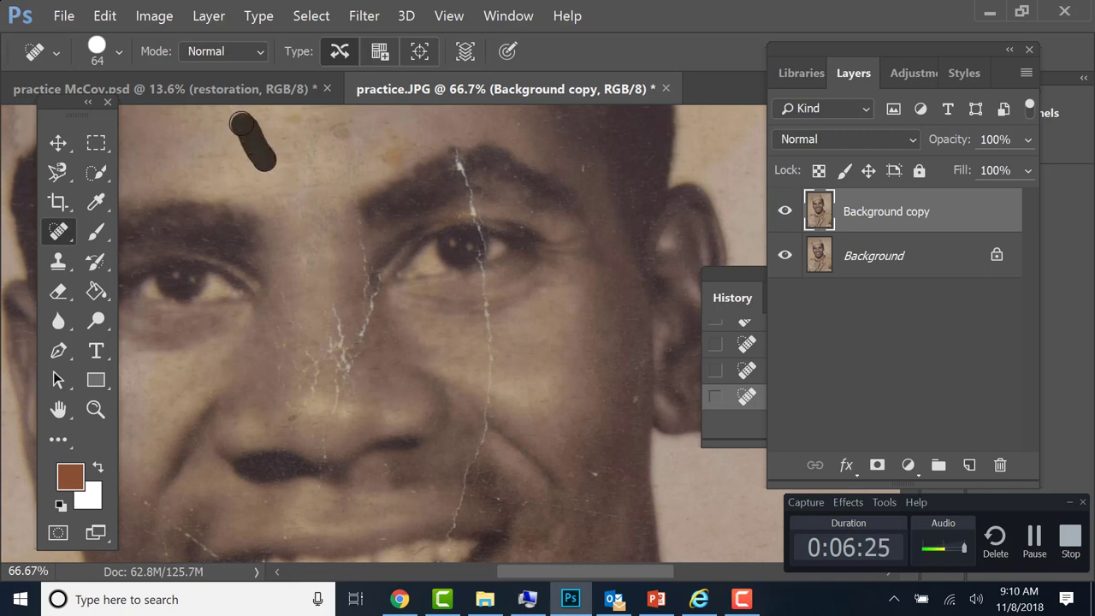
# Heal the blotches in the middle of the forehead and the remaining crack line just below the cap.
pyautogui.click(378, 154)
pyautogui.moveTo(378, 153)
pyautogui.mouseDown()
pyautogui.moveTo(410, 148)
pyautogui.moveTo(361, 166)
pyautogui.moveTo(348, 245)
pyautogui.mouseUp()
pyautogui.press('space')
pyautogui.click(356, 184)
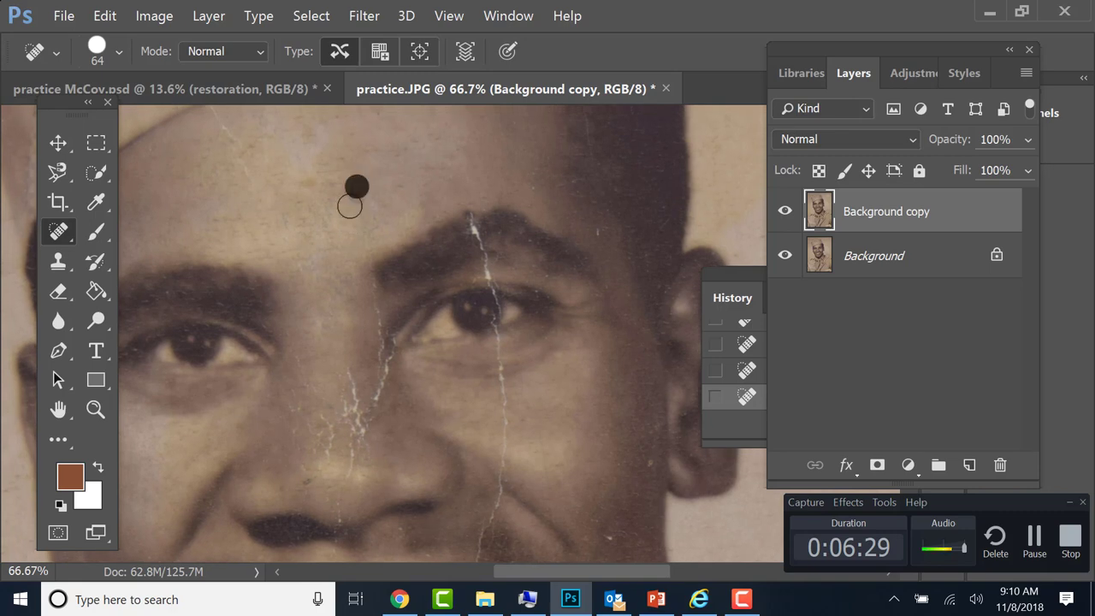
pyautogui.click(314, 180)
pyautogui.moveTo(301, 187)
pyautogui.mouseDown()
pyautogui.moveTo(330, 182)
pyautogui.moveTo(373, 305)
pyautogui.mouseUp()
pyautogui.press('space')
pyautogui.moveTo(257, 216); pyautogui.dragTo(275, 247)
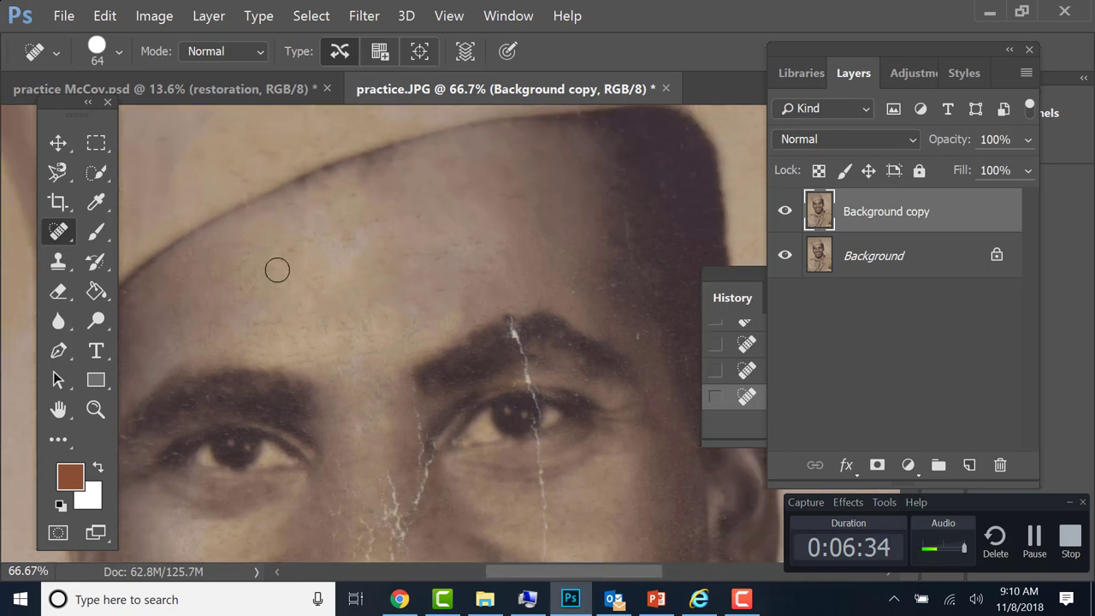
pyautogui.click(283, 274)
# Heal the small light mark on the temple above the outer end of the right-hand eyebrow.
pyautogui.hscroll(3, 478, 279)
pyautogui.scroll(-1, 477, 279)
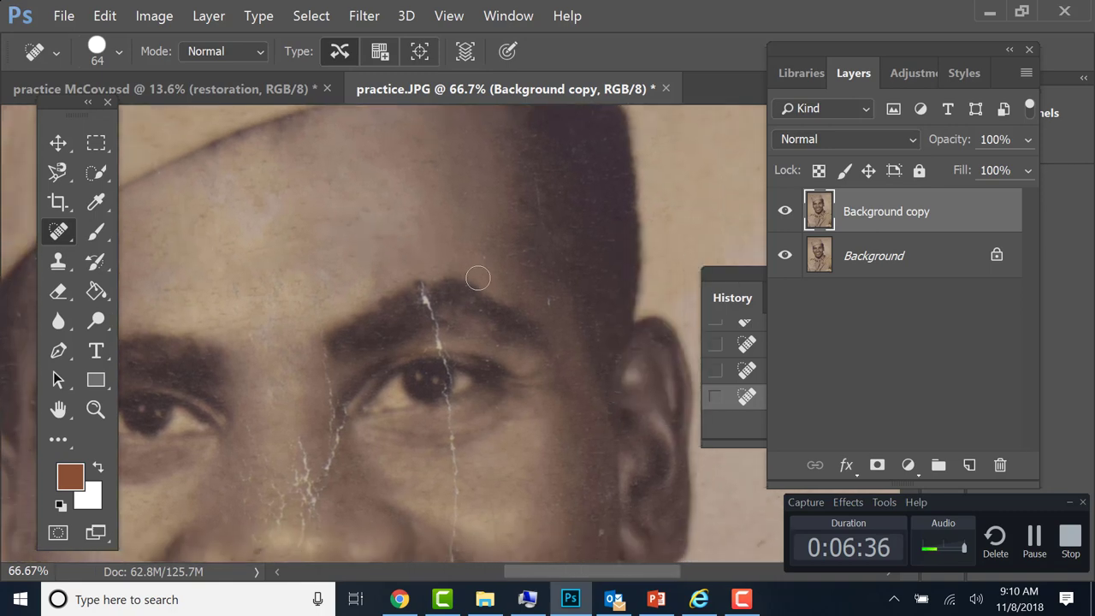
pyautogui.click(547, 304)
# Heal the section of the crack that crosses the cheek between the right-hand eye and the smile line.
pyautogui.scroll(-1, 437, 440)
pyautogui.hscroll(-1, 438, 439)
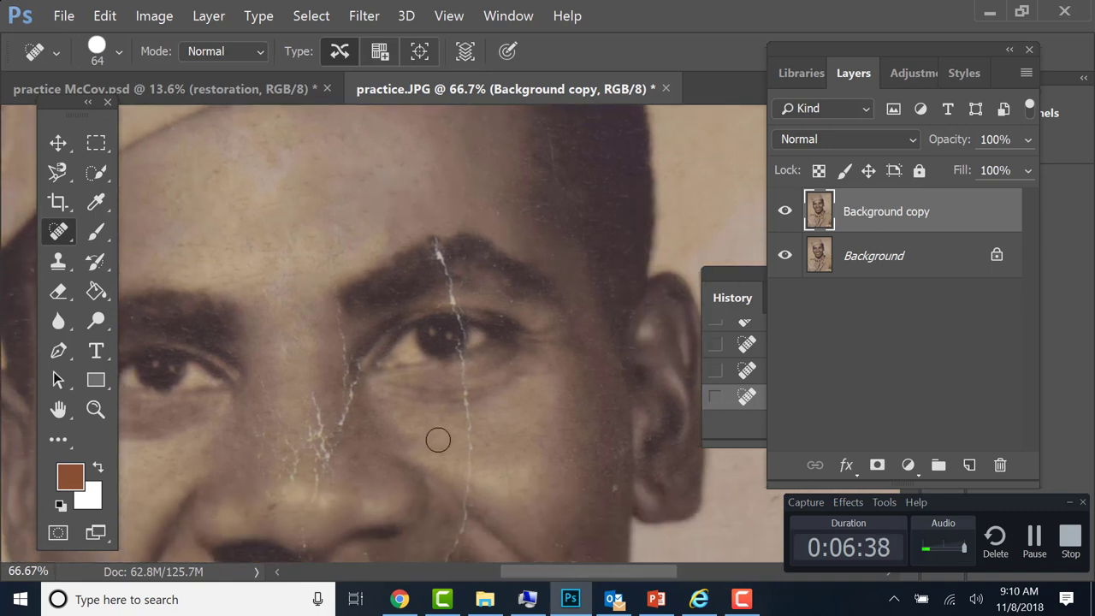
pyautogui.click(473, 423)
pyautogui.click(474, 451)
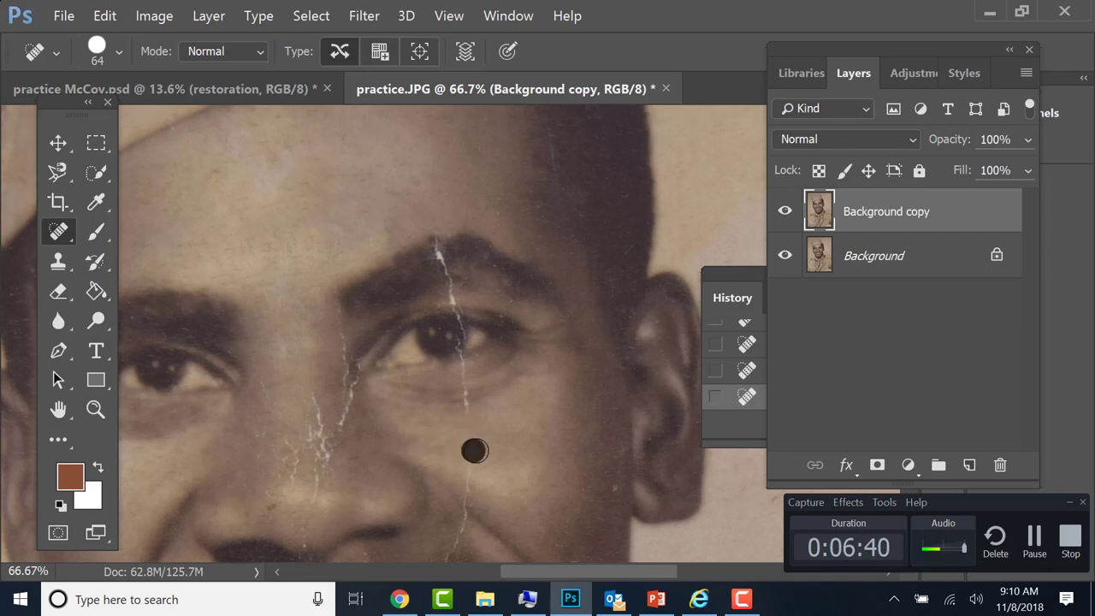
pyautogui.click(465, 459)
pyautogui.press('space')
pyautogui.moveTo(497, 396); pyautogui.dragTo(496, 383)
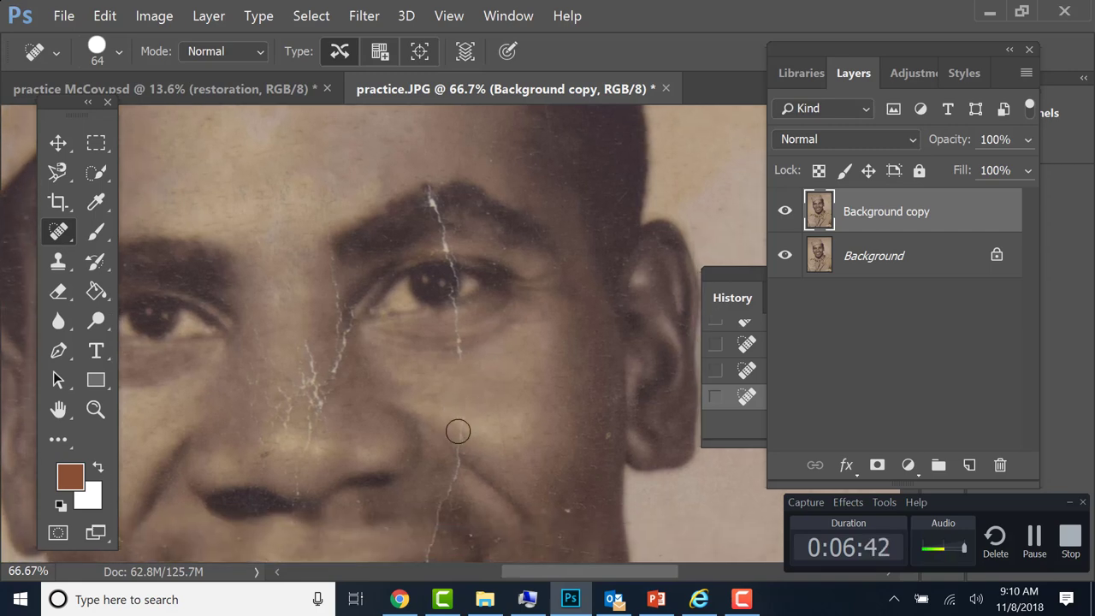
pyautogui.click(465, 419)
pyautogui.click(505, 442)
pyautogui.moveTo(505, 442); pyautogui.dragTo(496, 374)
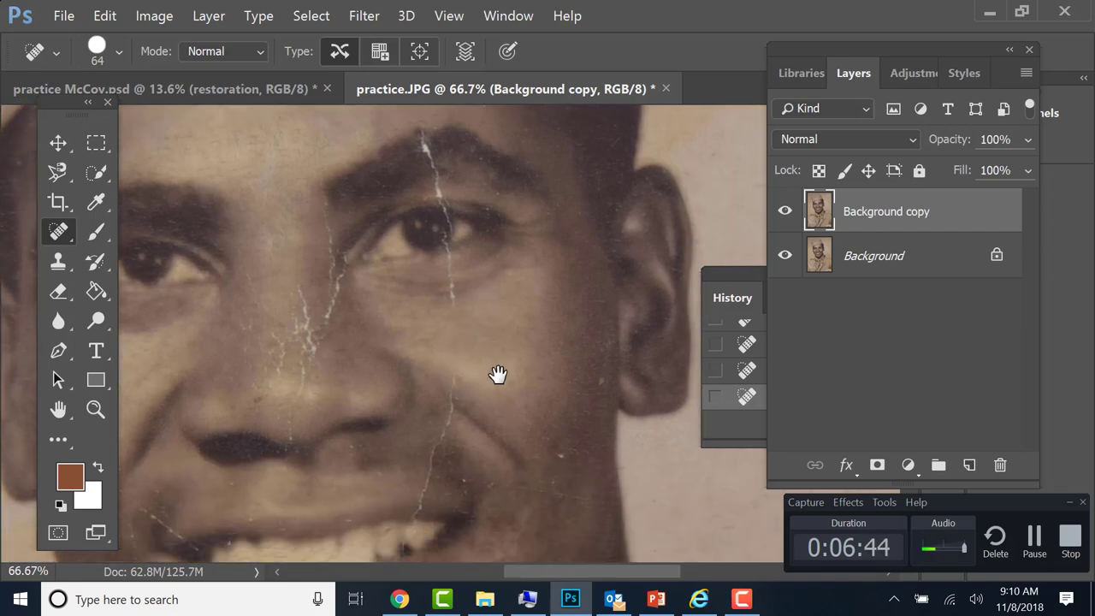
pyautogui.click(459, 370)
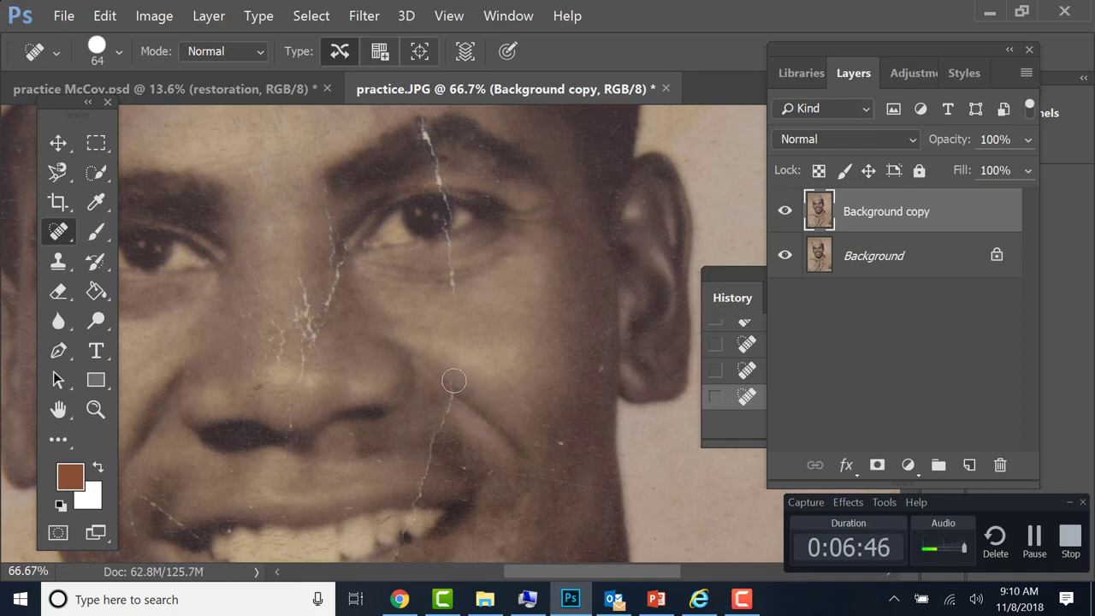
pyautogui.click(457, 379)
# Heal the crack directly beneath the right-hand eye and the section between its upper lid and the eyebrow.
pyautogui.moveTo(485, 305); pyautogui.dragTo(508, 423)
pyautogui.click(491, 403)
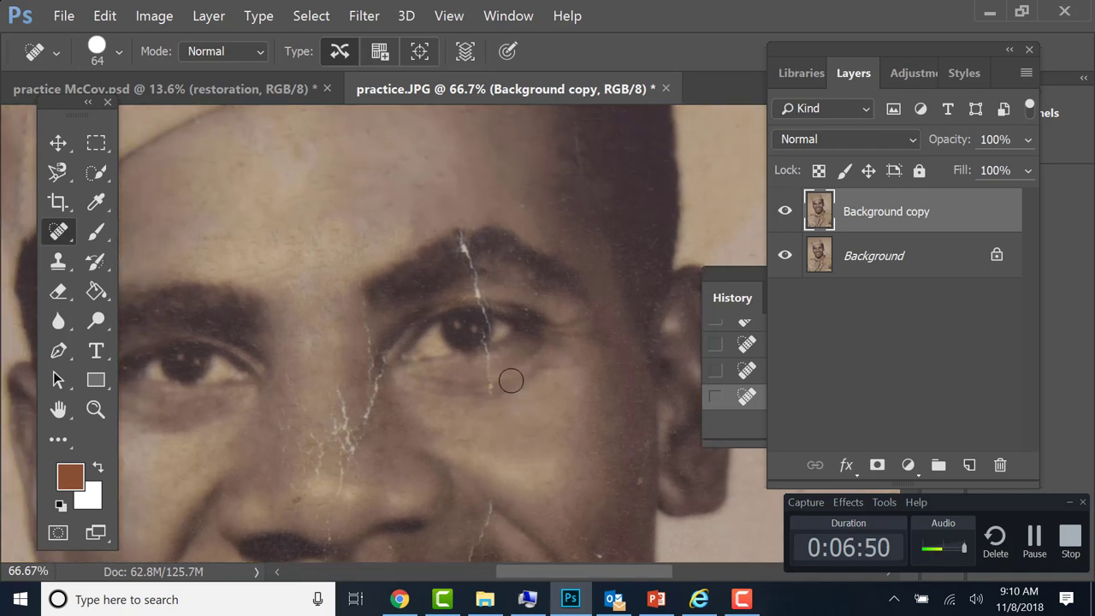
pyautogui.click(488, 368)
pyautogui.click(491, 363)
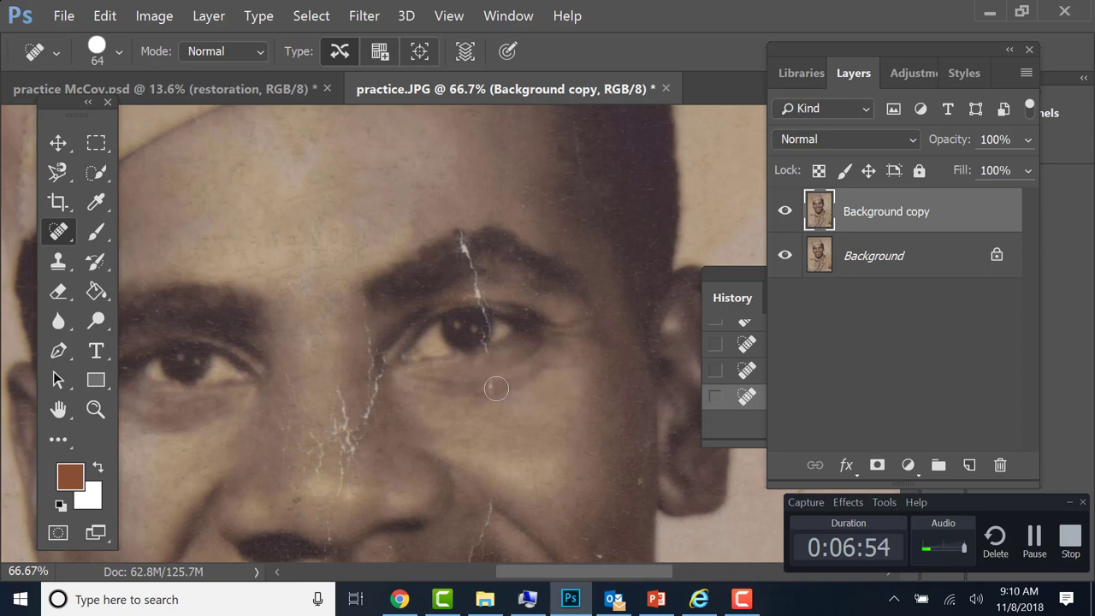
pyautogui.click(480, 283)
pyautogui.click(480, 286)
# Switch to the Healing Brush for close-up work on the right-hand eye and set the brush size to 15 px.
pyautogui.moveTo(562, 372); pyautogui.dragTo(524, 354)
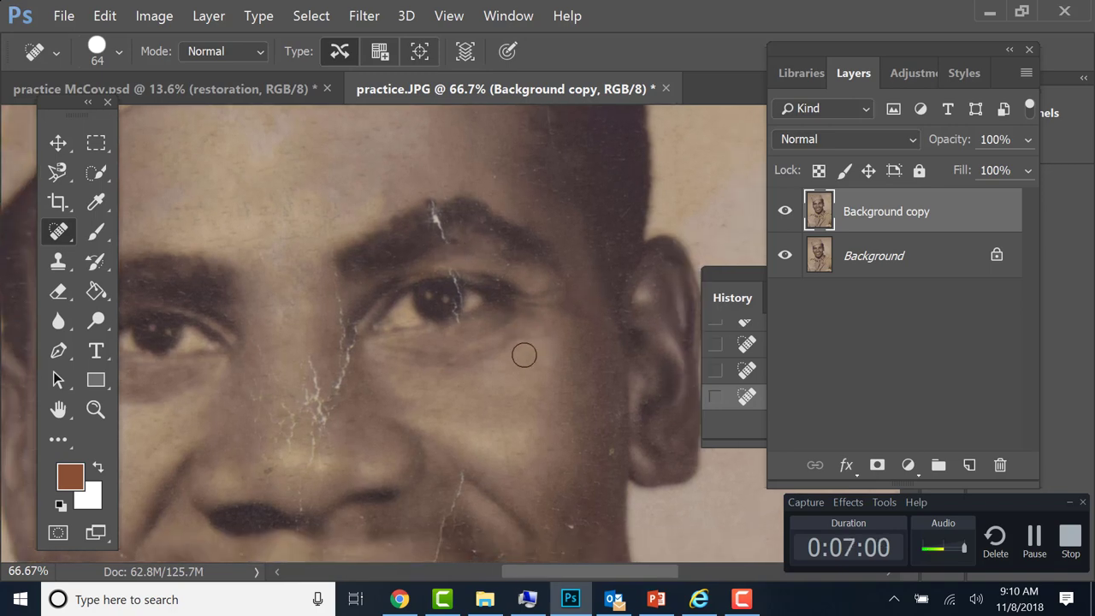
pyautogui.hotkey('ctrl', '+')
pyautogui.hotkey('ctrl', '+')
pyautogui.hotkey('ctrl', '+')
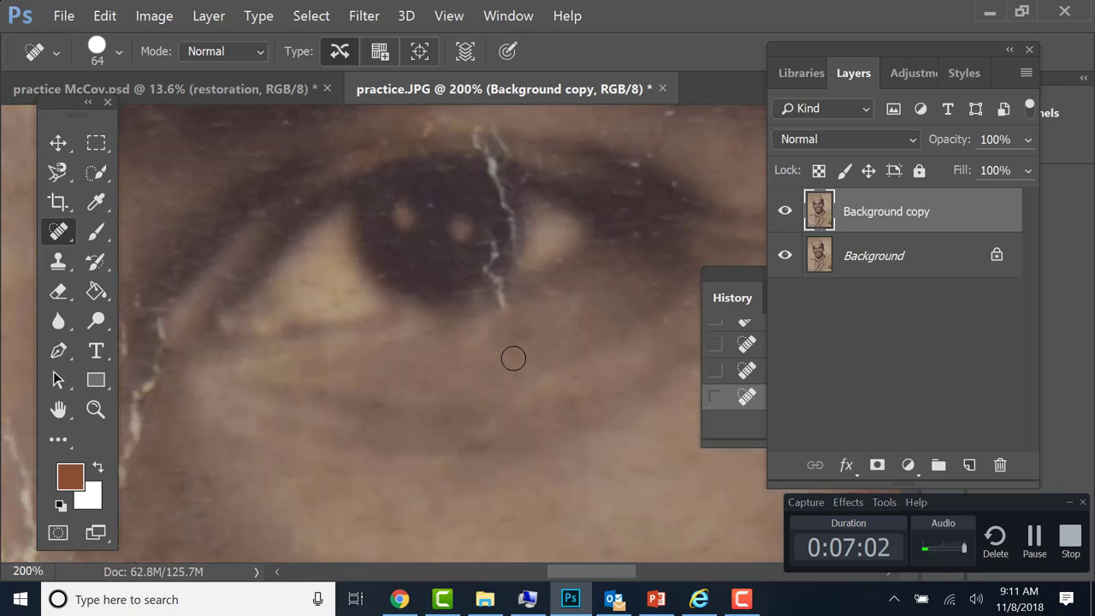
pyautogui.moveTo(438, 241); pyautogui.dragTo(389, 289)
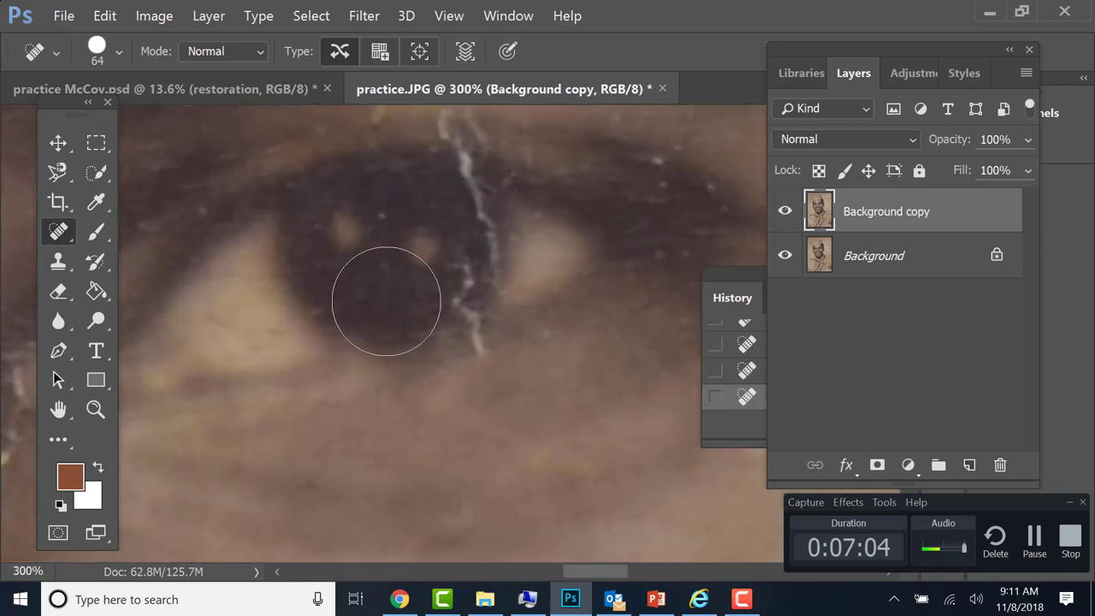
pyautogui.rightClick(64, 237)
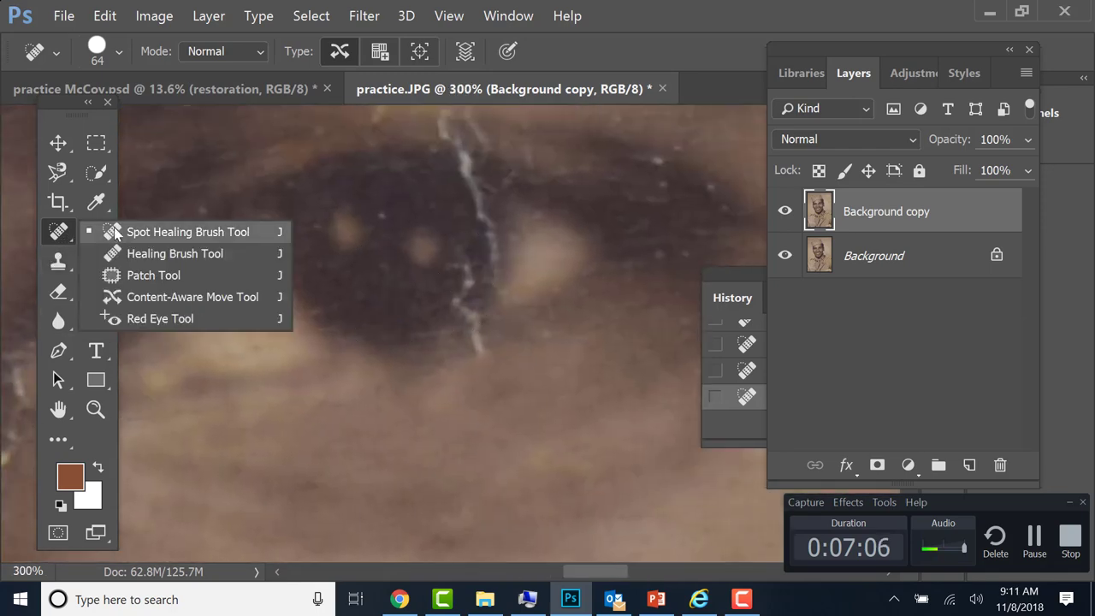
pyautogui.click(107, 254)
pyautogui.rightClick(443, 283)
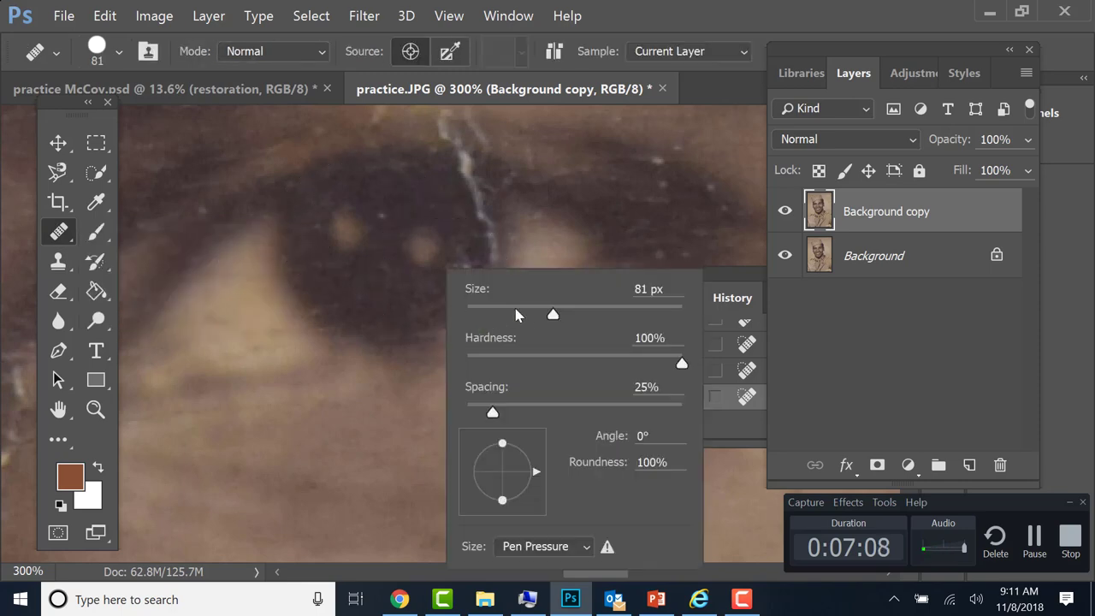
pyautogui.click(514, 308)
pyautogui.click(483, 311)
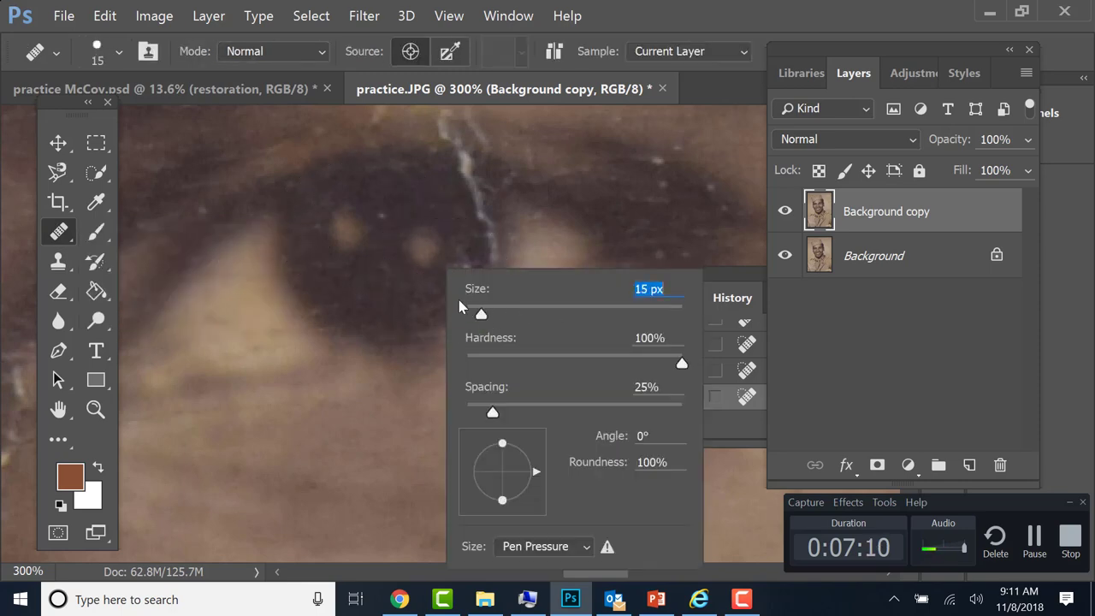
# Heal the crack over the right-hand eye's iris, using the dark iris area beside it as the source.
pyautogui.click(419, 306)
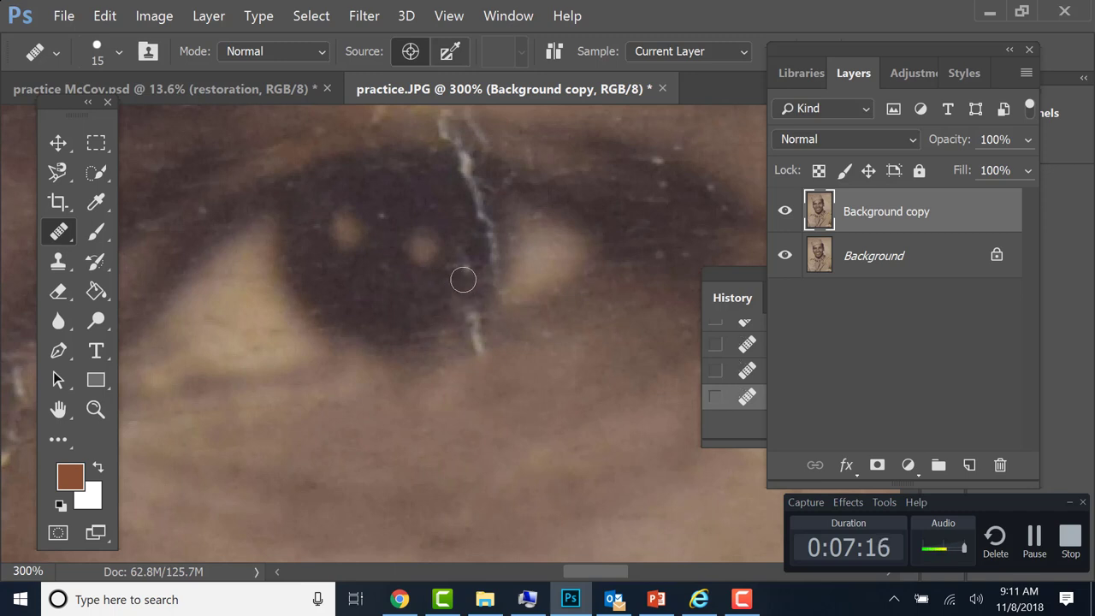
pyautogui.click(495, 308)
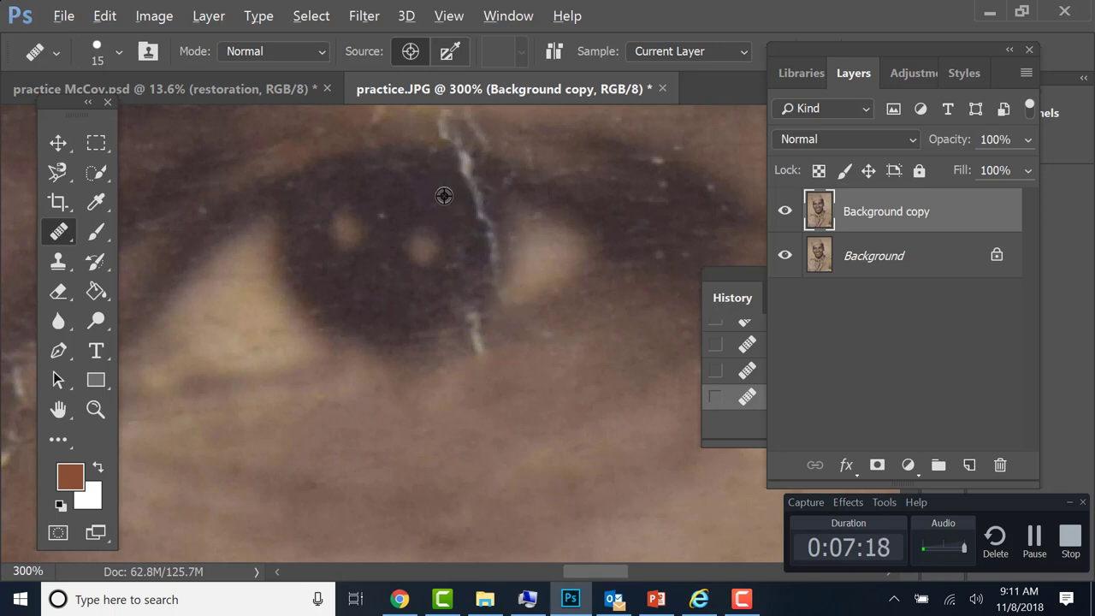
pyautogui.click(464, 168)
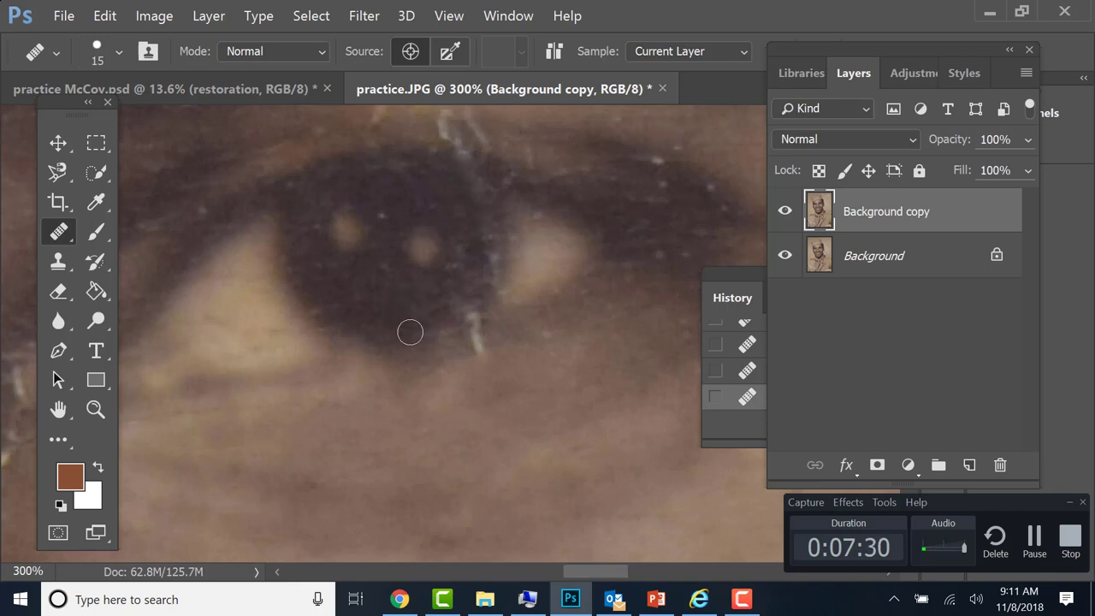
pyautogui.hotkey('ctrl', '-')
pyautogui.hotkey('ctrl', '-')
pyautogui.hotkey('ctrl', '-')
pyautogui.hotkey('ctrl', '-')
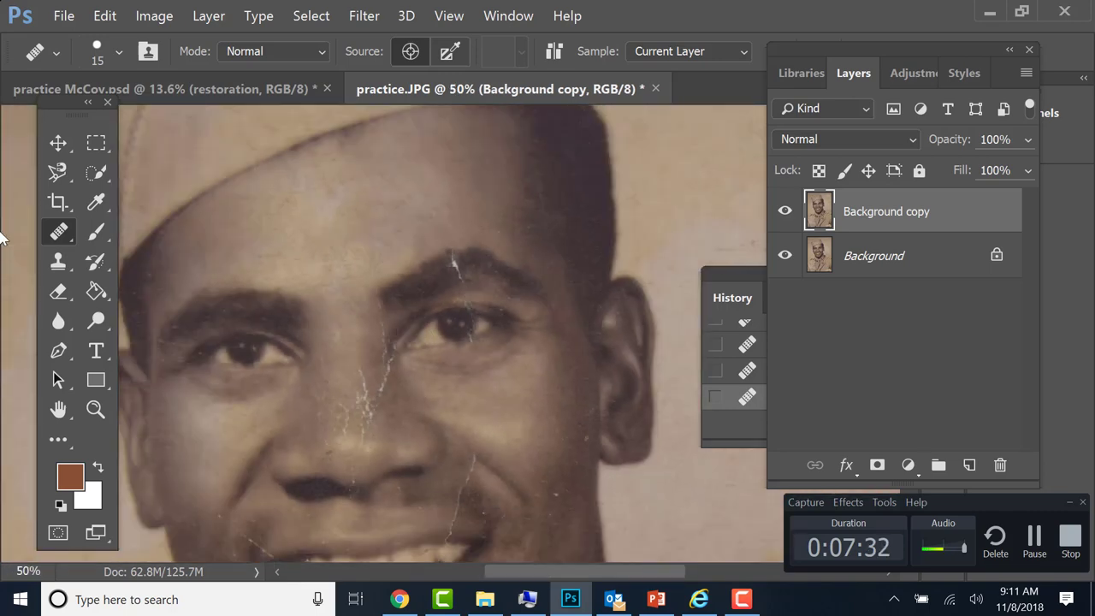
pyautogui.scroll(-3, 422, 281)
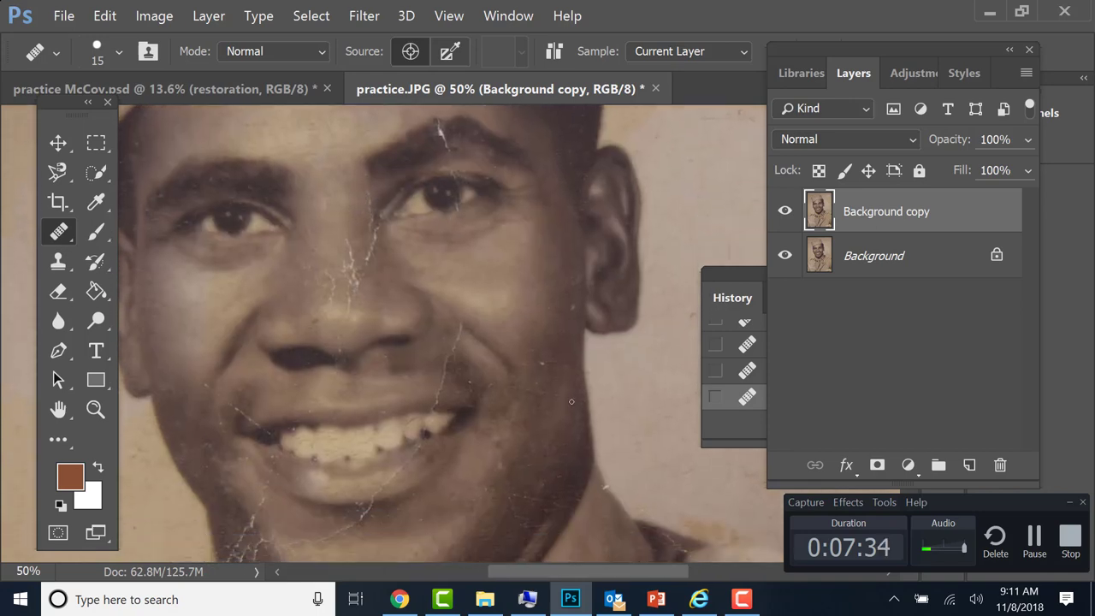
pyautogui.moveTo(477, 436); pyautogui.dragTo(363, 107)
pyautogui.moveTo(548, 449); pyautogui.dragTo(484, 273)
pyautogui.moveTo(557, 231); pyautogui.dragTo(483, 404)
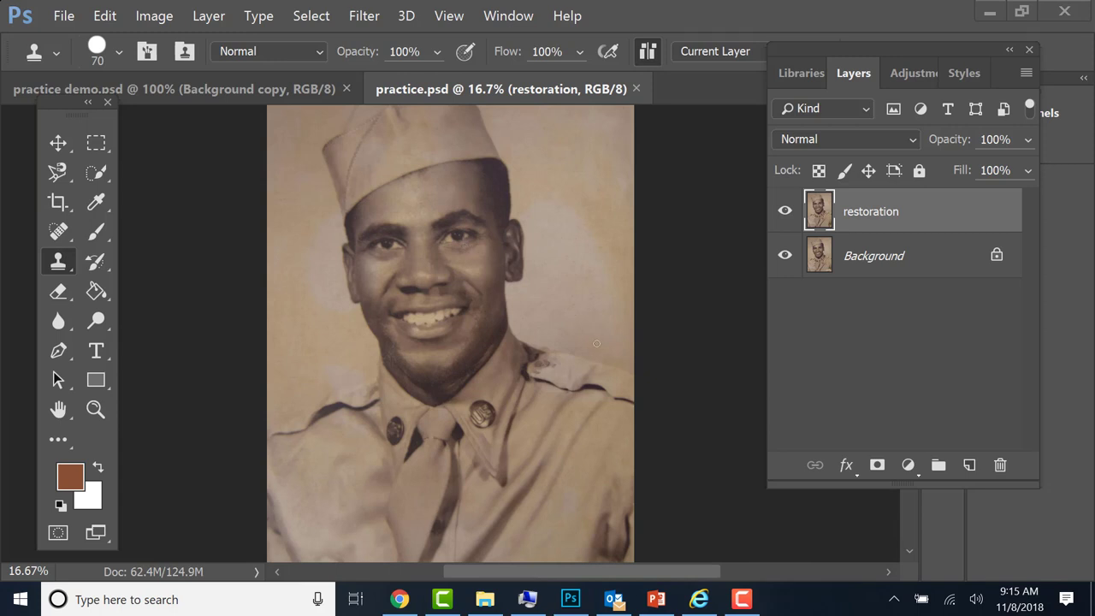
# Switch to the Spot Healing Brush and examine the restored portrait's face, cap and upper backdrop close up for leftover spots.
pyautogui.click(435, 342)
pyautogui.click(59, 231)
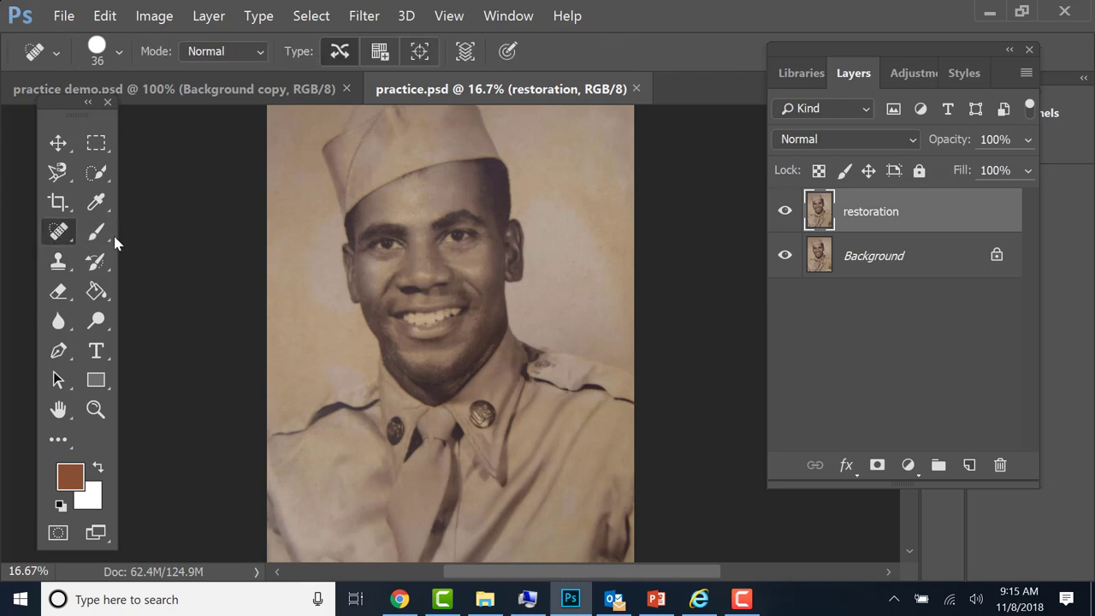
pyautogui.press('space')
pyautogui.moveTo(418, 236); pyautogui.dragTo(428, 290)
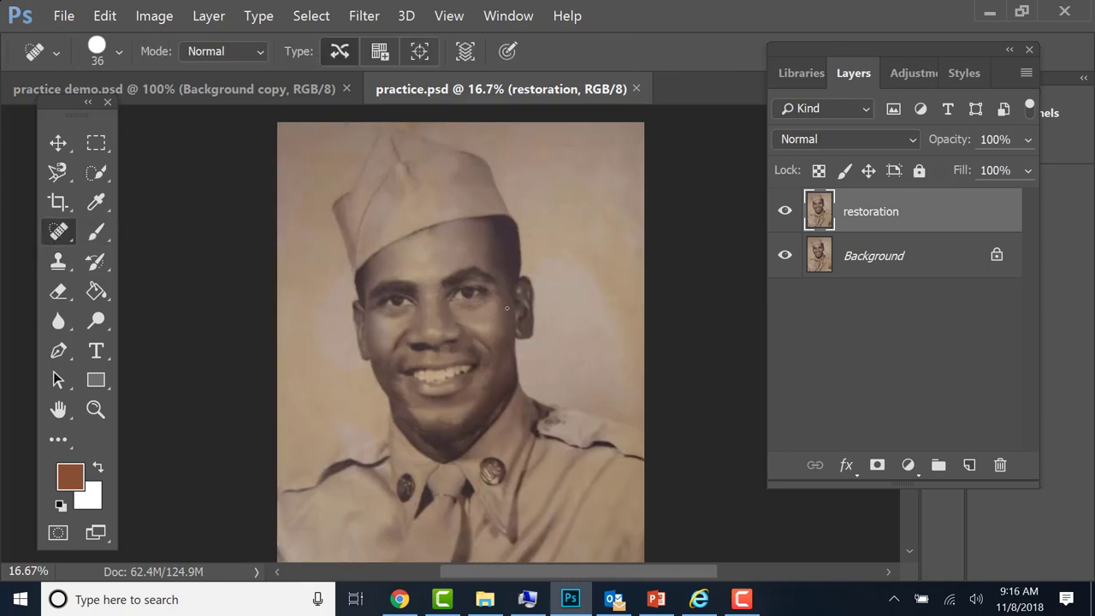
pyautogui.hotkey('ctrl', '+')
pyautogui.hotkey('ctrl', '+')
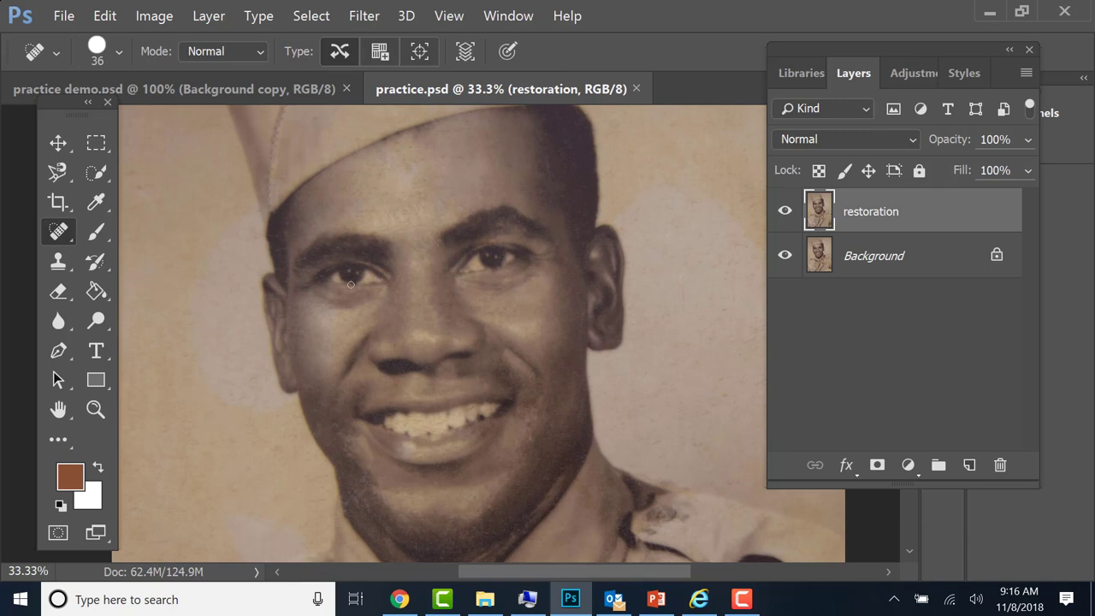
pyautogui.hotkey('ctrl', '+')
pyautogui.hotkey('ctrl', '+')
pyautogui.press('space')
pyautogui.moveTo(332, 244); pyautogui.dragTo(598, 364)
pyautogui.moveTo(396, 285); pyautogui.dragTo(365, 433)
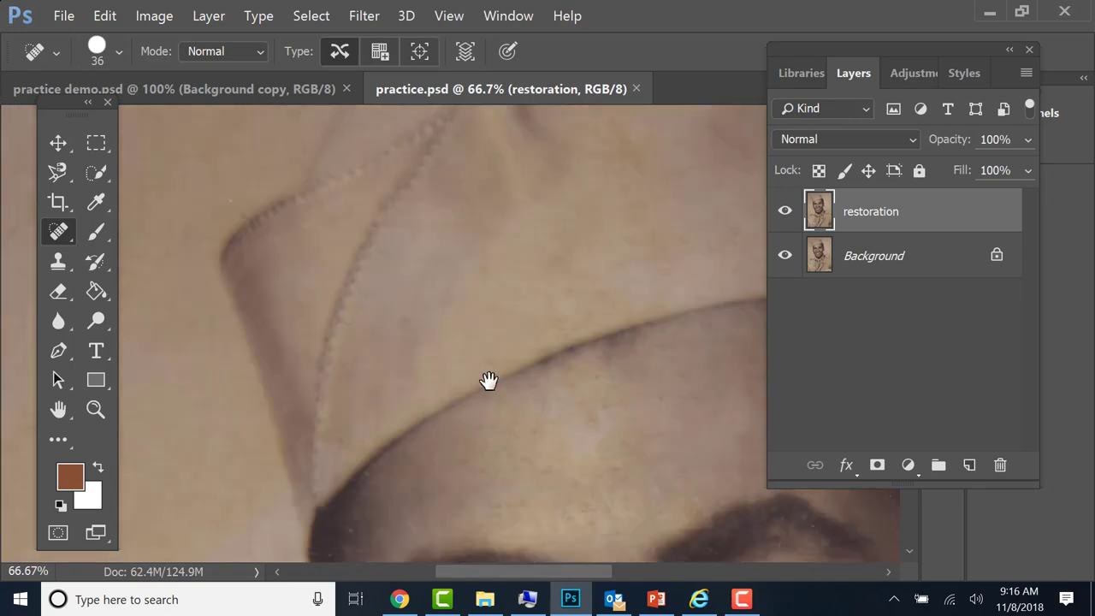
pyautogui.moveTo(618, 314); pyautogui.dragTo(464, 408)
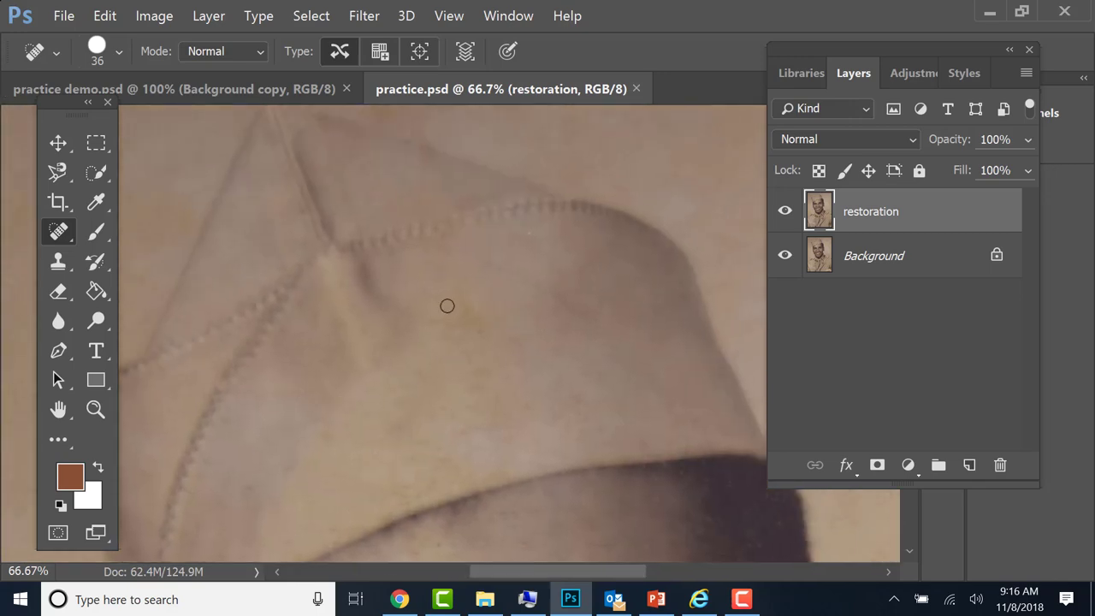
pyautogui.press('space')
pyautogui.moveTo(455, 314); pyautogui.dragTo(428, 474)
pyautogui.press('space')
pyautogui.moveTo(519, 393); pyautogui.dragTo(323, 283)
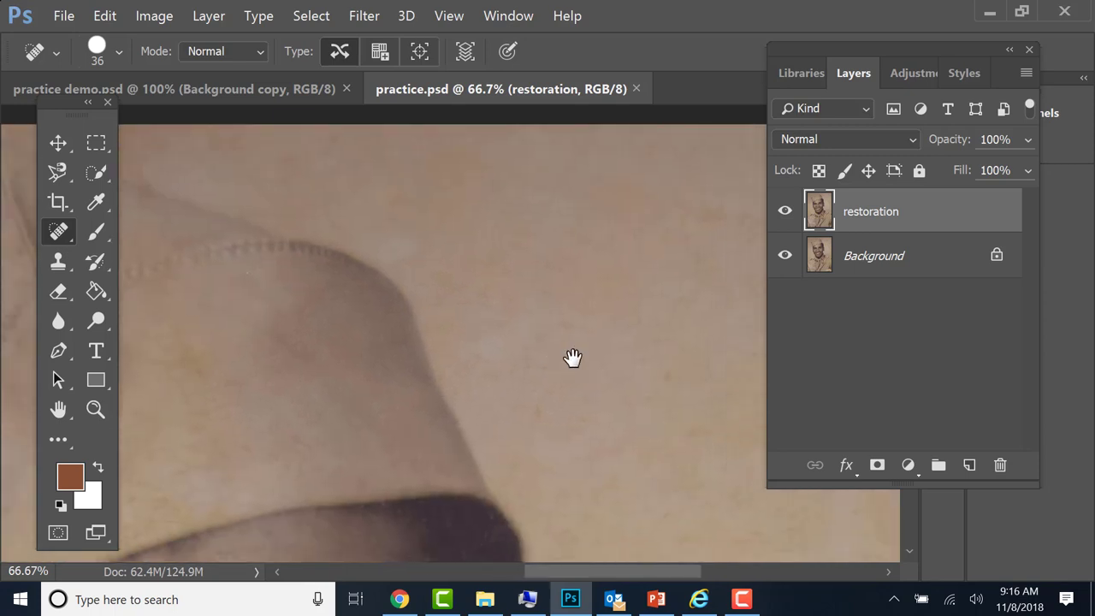
pyautogui.moveTo(572, 357); pyautogui.dragTo(364, 305)
pyautogui.moveTo(486, 369)
pyautogui.mouseDown()
pyautogui.moveTo(342, 335)
pyautogui.moveTo(268, 338)
pyautogui.mouseUp()
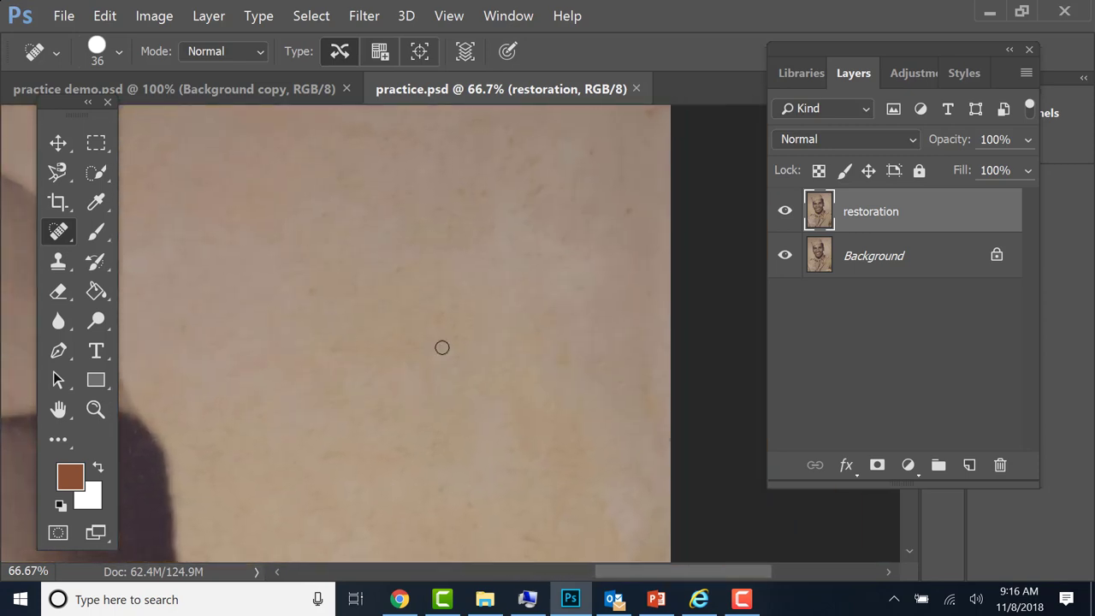
pyautogui.moveTo(569, 289); pyautogui.dragTo(488, 419)
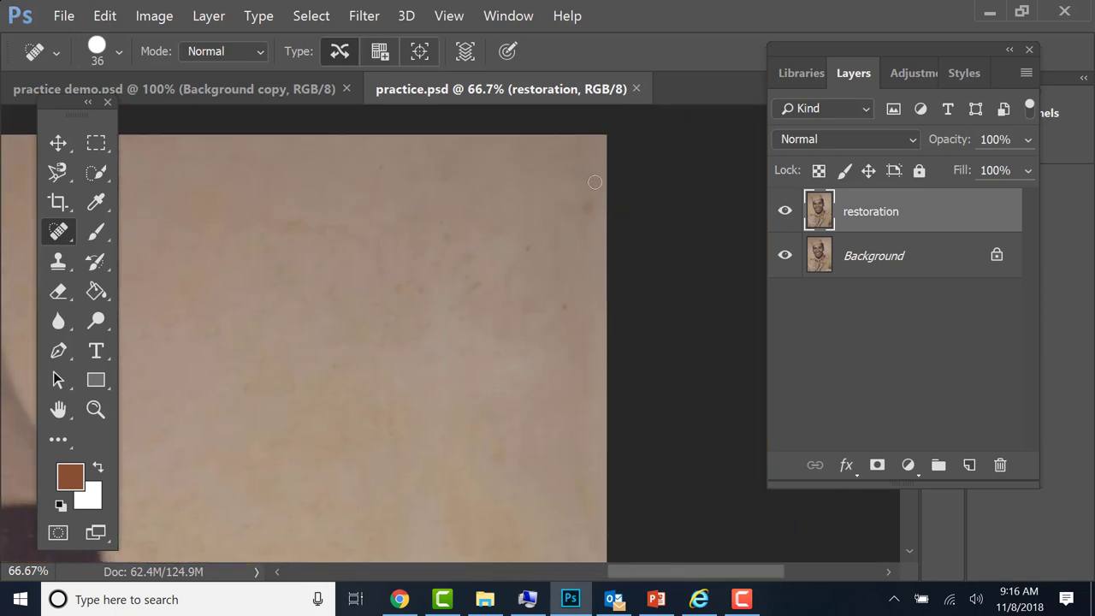
# Set the healing brush size to 50 px and remove the dark spots on the backdrop near the photo's upper-right corner.
pyautogui.rightClick(532, 212)
pyautogui.click(616, 254)
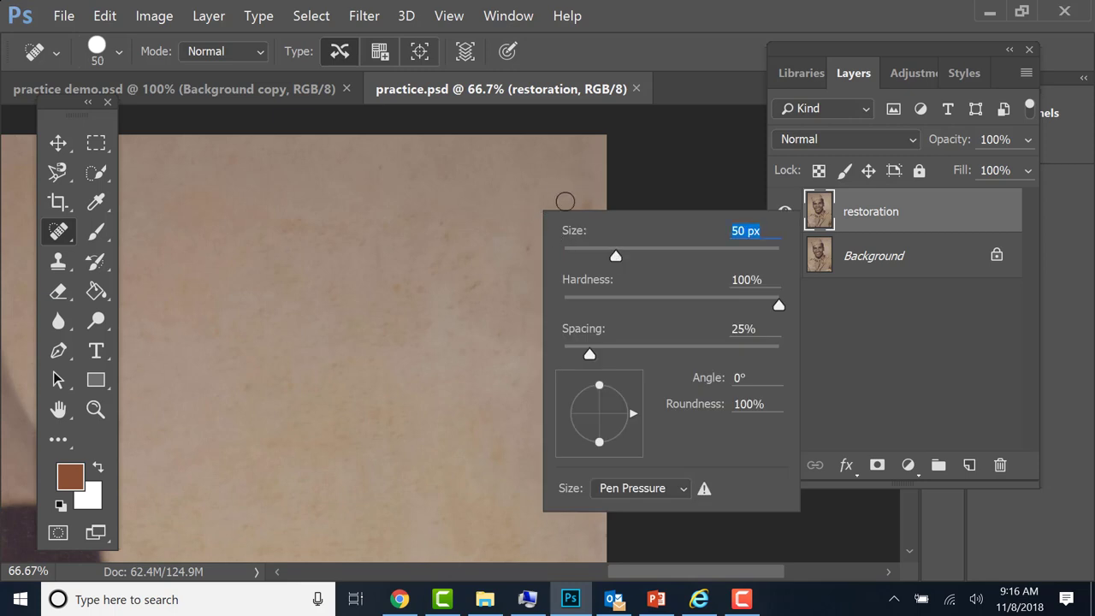
pyautogui.moveTo(588, 201); pyautogui.dragTo(589, 211)
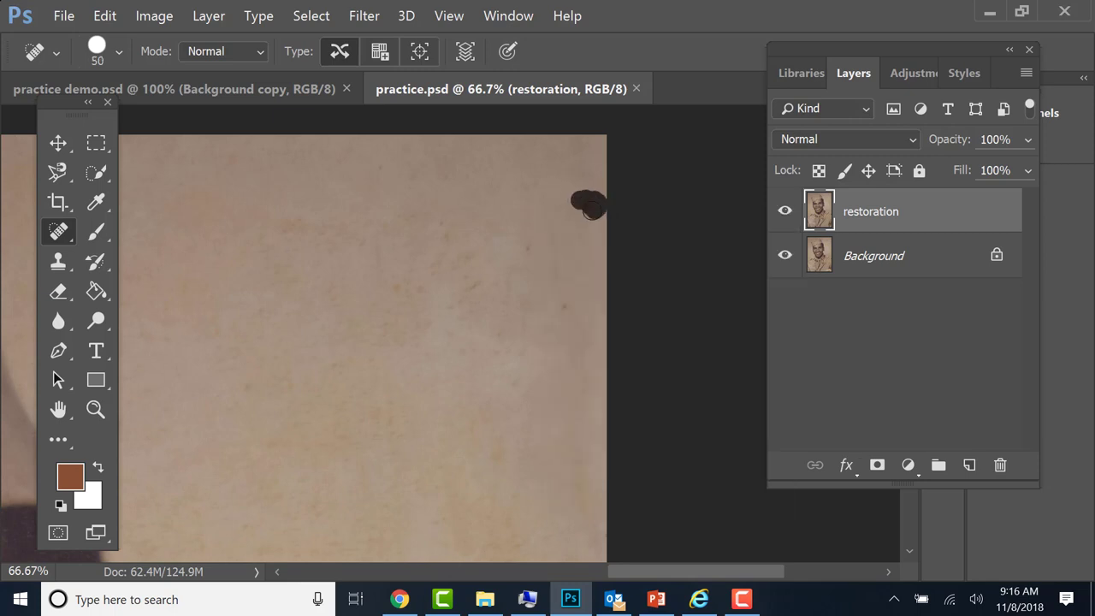
pyautogui.click(527, 247)
# Examine the restored portrait's chin, collar, tie and shirt down to the right-hand sleeve for remaining blemishes.
pyautogui.moveTo(523, 303); pyautogui.dragTo(560, 156)
pyautogui.moveTo(506, 348); pyautogui.dragTo(552, 185)
pyautogui.moveTo(500, 294); pyautogui.dragTo(521, 213)
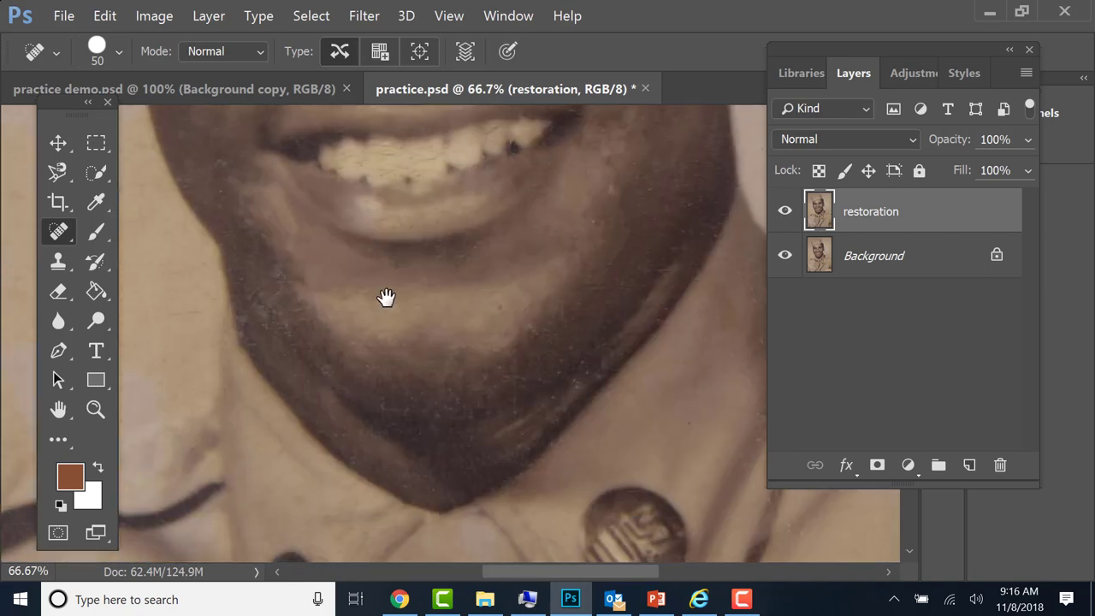
pyautogui.moveTo(385, 297); pyautogui.dragTo(396, 276)
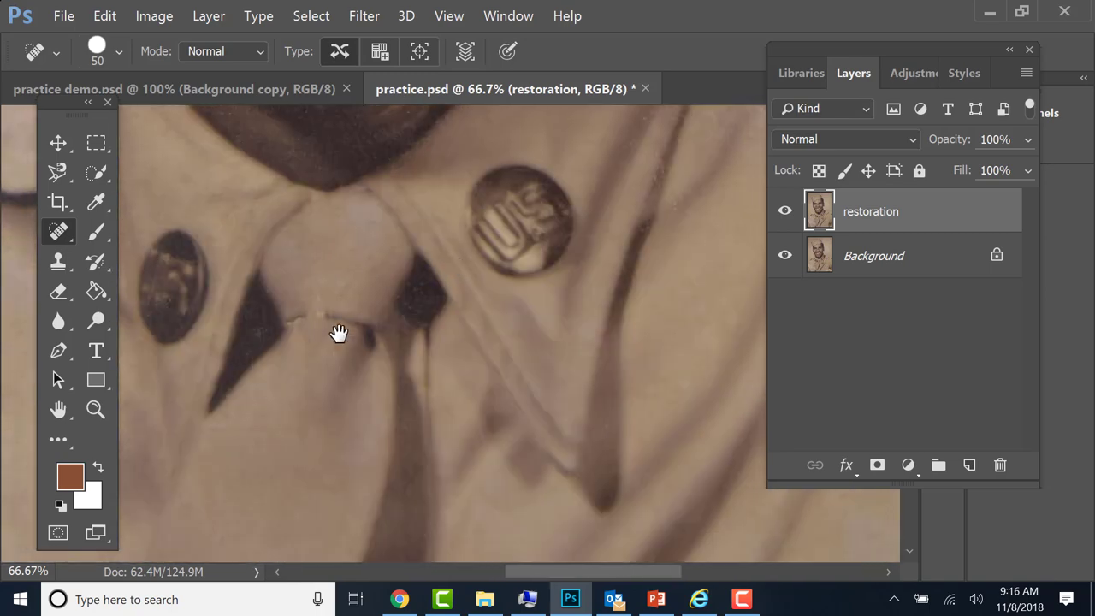
pyautogui.moveTo(339, 334); pyautogui.dragTo(429, 275)
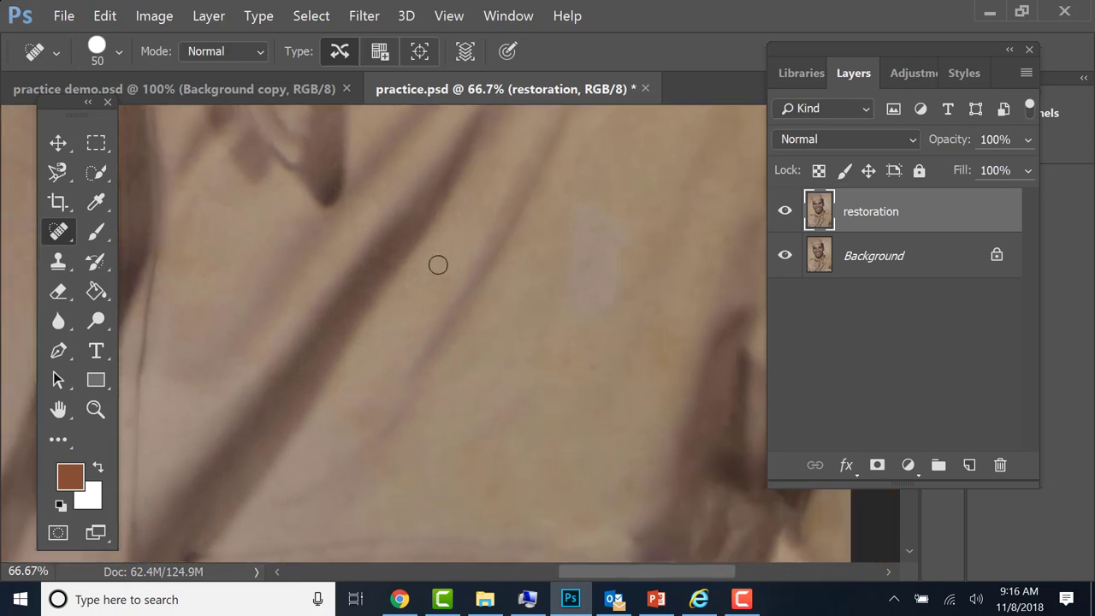
pyautogui.hotkey('ctrl', '+')
pyautogui.moveTo(339, 311)
pyautogui.mouseDown()
pyautogui.moveTo(54, 337)
pyautogui.moveTo(68, 439)
pyautogui.moveTo(97, 504)
pyautogui.mouseUp()
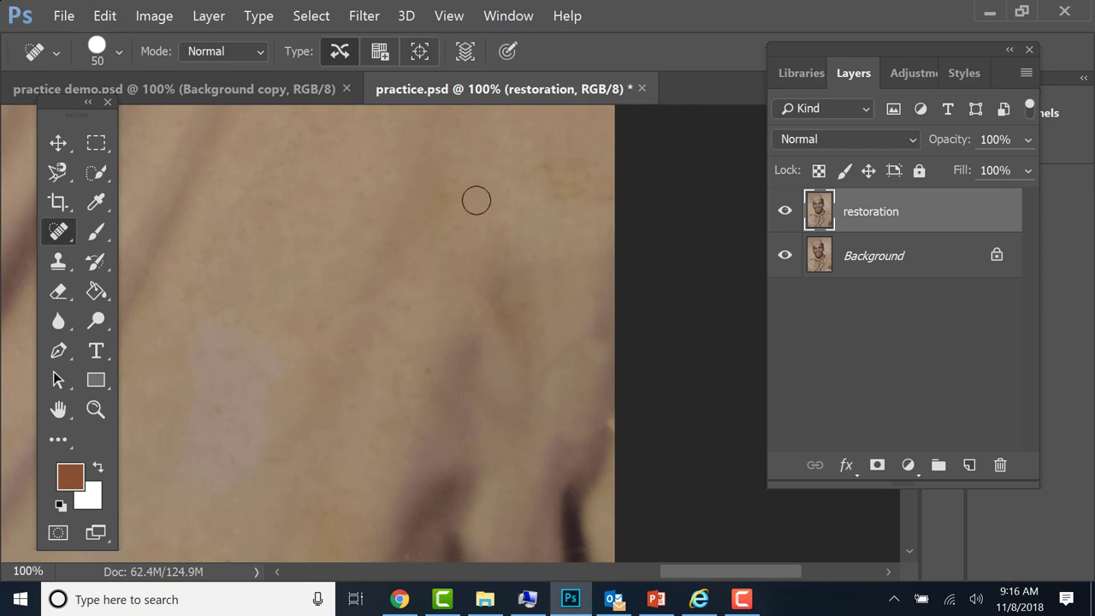
pyautogui.hotkey('ctrl', '-')
pyautogui.hotkey('ctrl', '-')
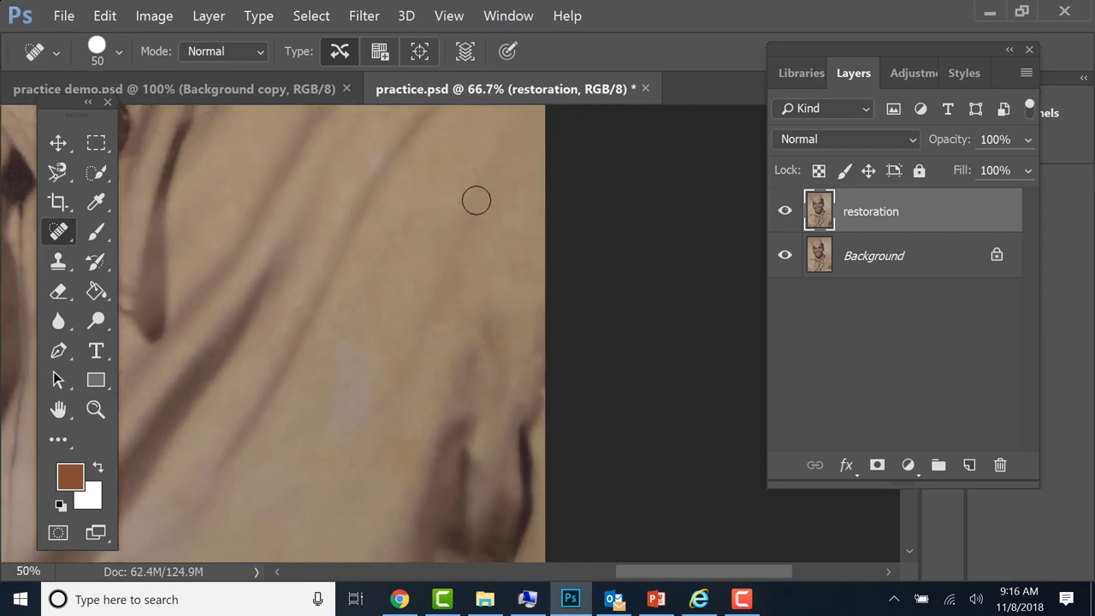
pyautogui.moveTo(287, 228); pyautogui.dragTo(594, 540)
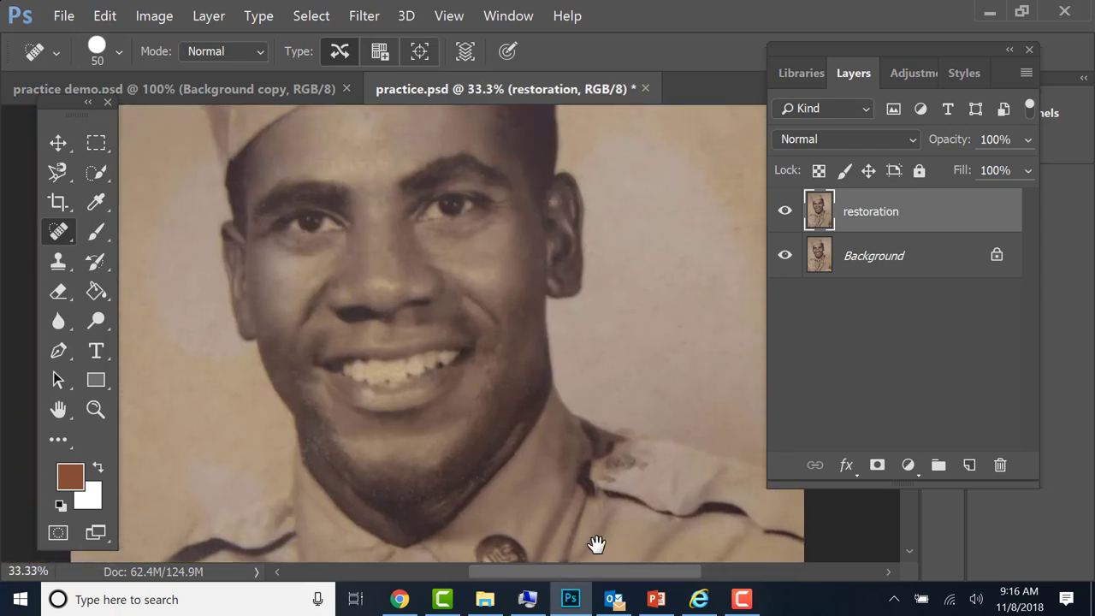
# Compare the portrait before and after retouching by hiding and showing the restoration layer.
pyautogui.click(786, 212)
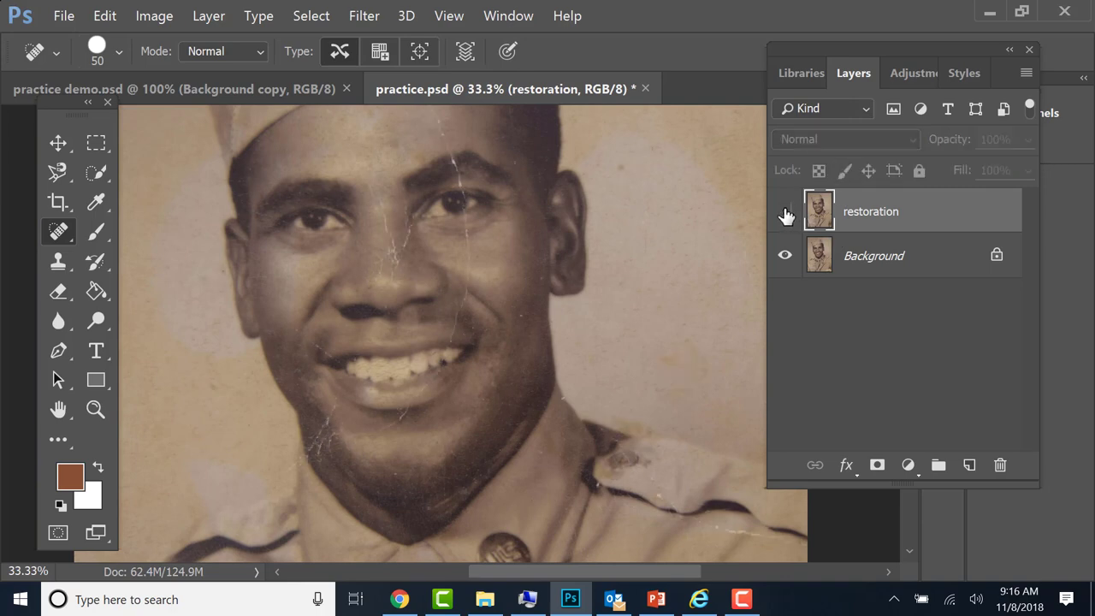
pyautogui.click(785, 212)
pyautogui.click(785, 212)
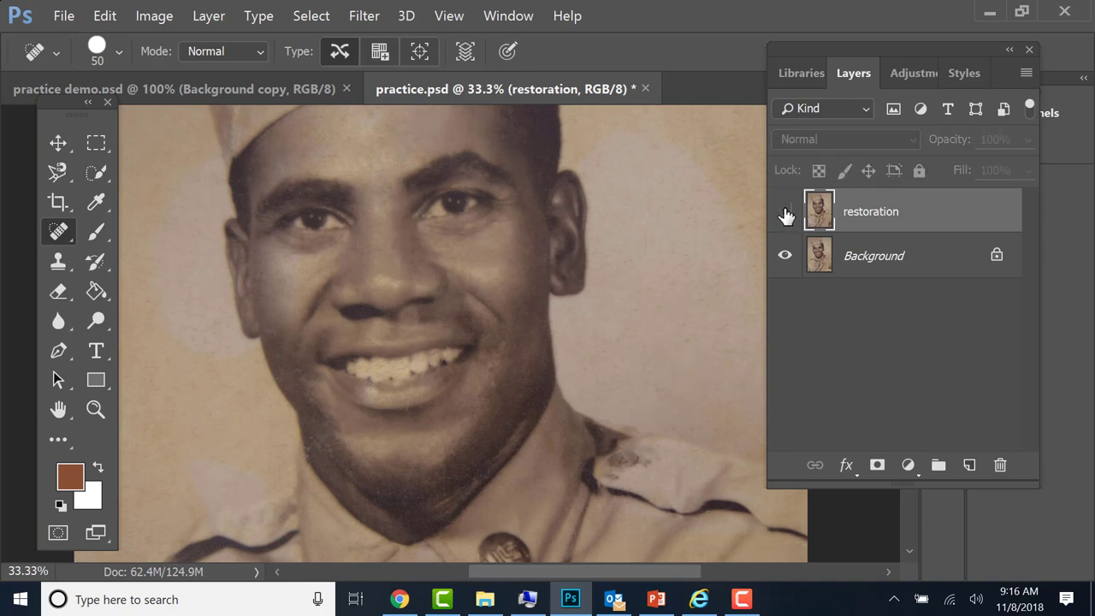
pyautogui.click(785, 212)
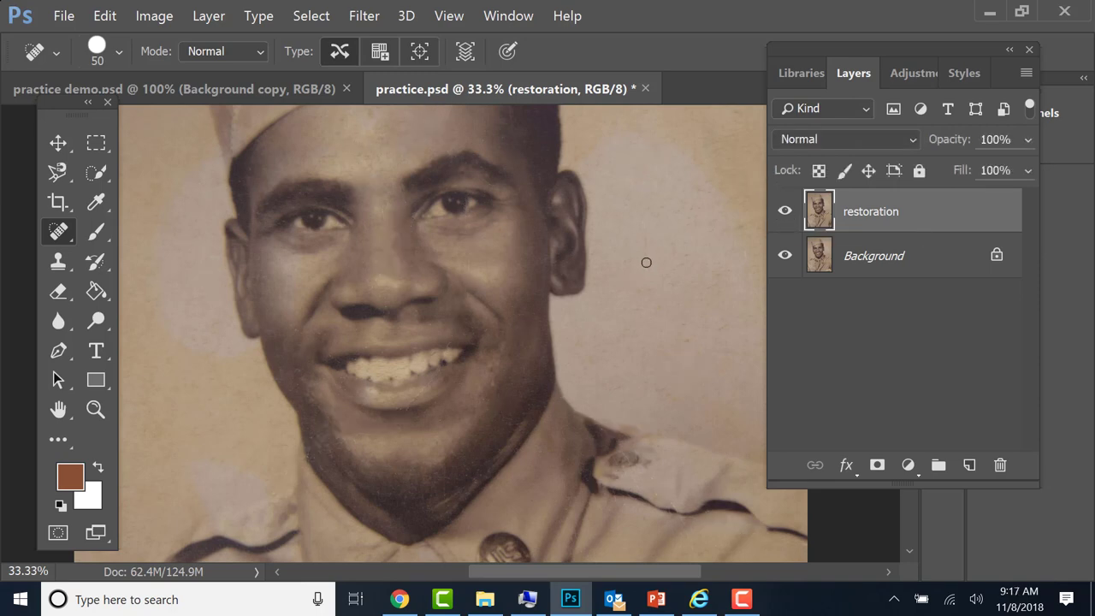
# Switch to practice demo.psd and choose the Patch Tool for the white torn area in the photo's lower-right corner.
pyautogui.hotkey('ctrl', 'Tab')
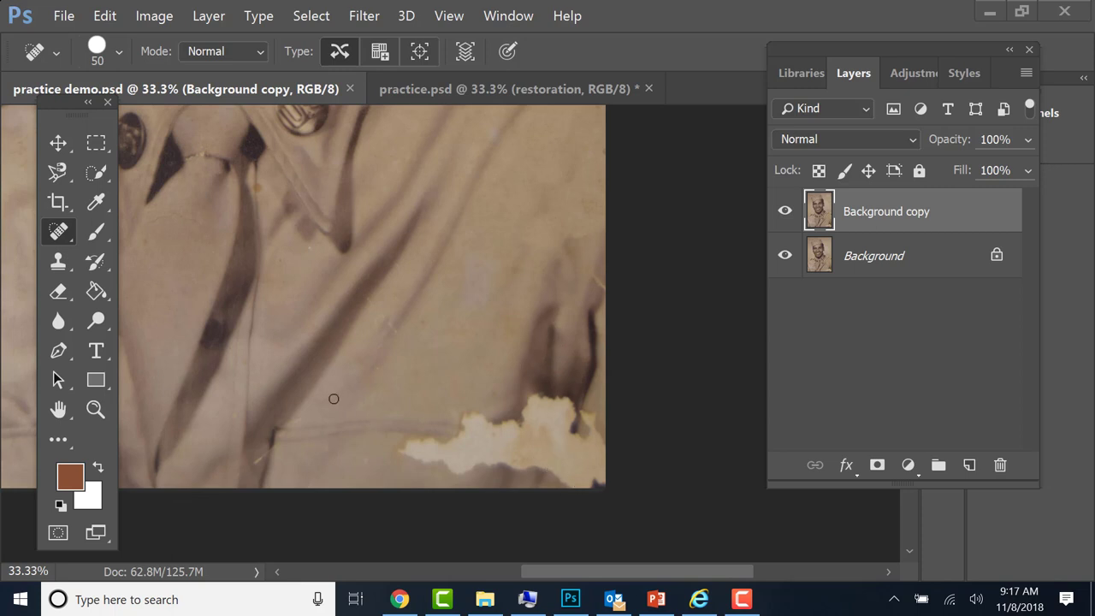
pyautogui.rightClick(66, 236)
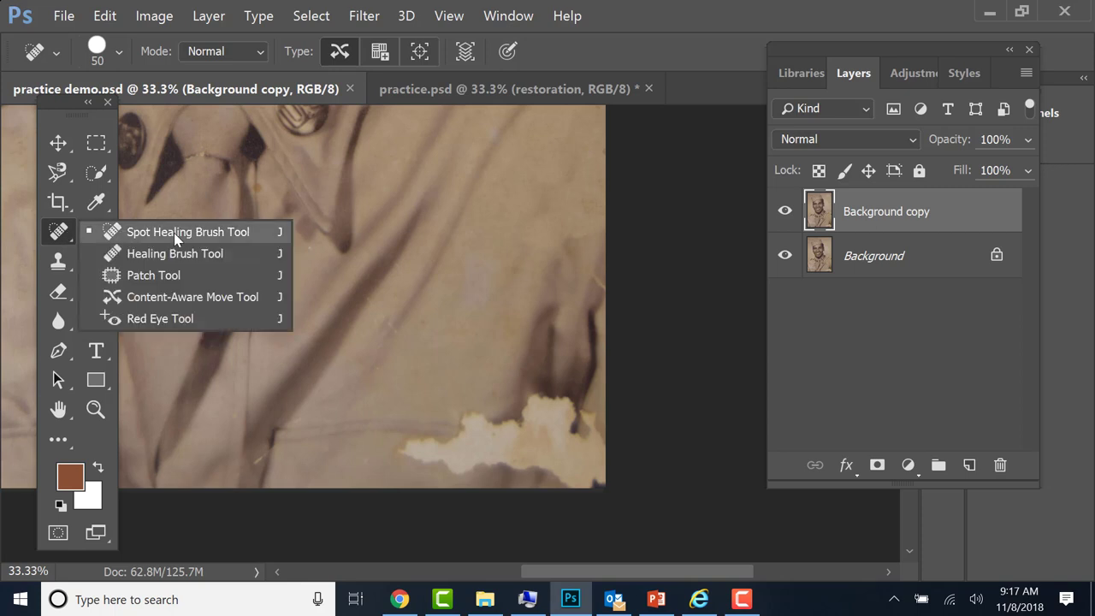
pyautogui.click(158, 276)
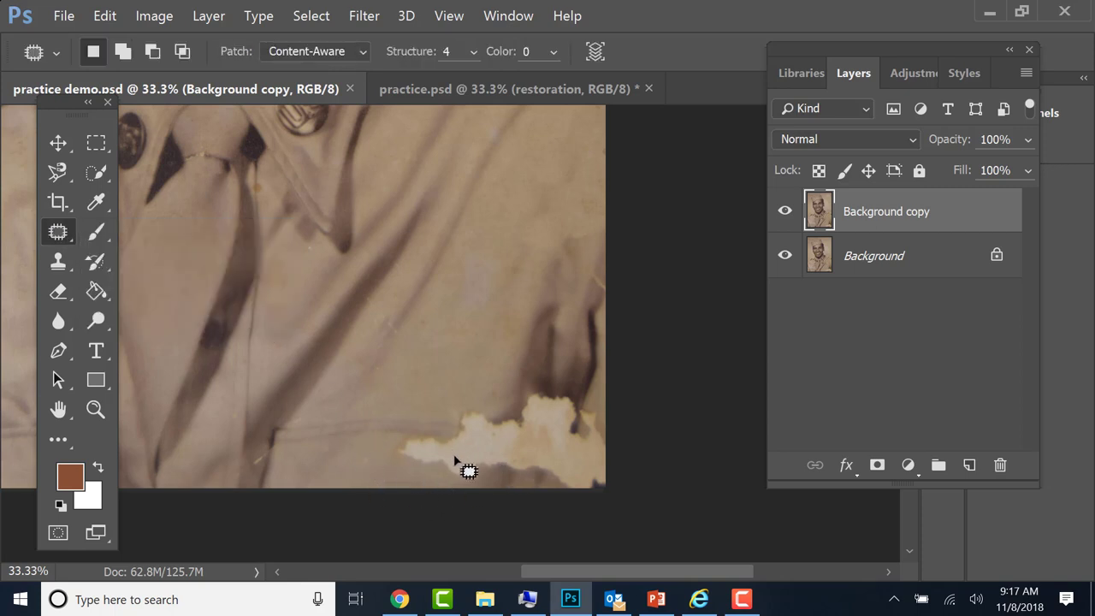
pyautogui.hotkey('ctrl', '+')
pyautogui.moveTo(449, 454); pyautogui.dragTo(412, 255)
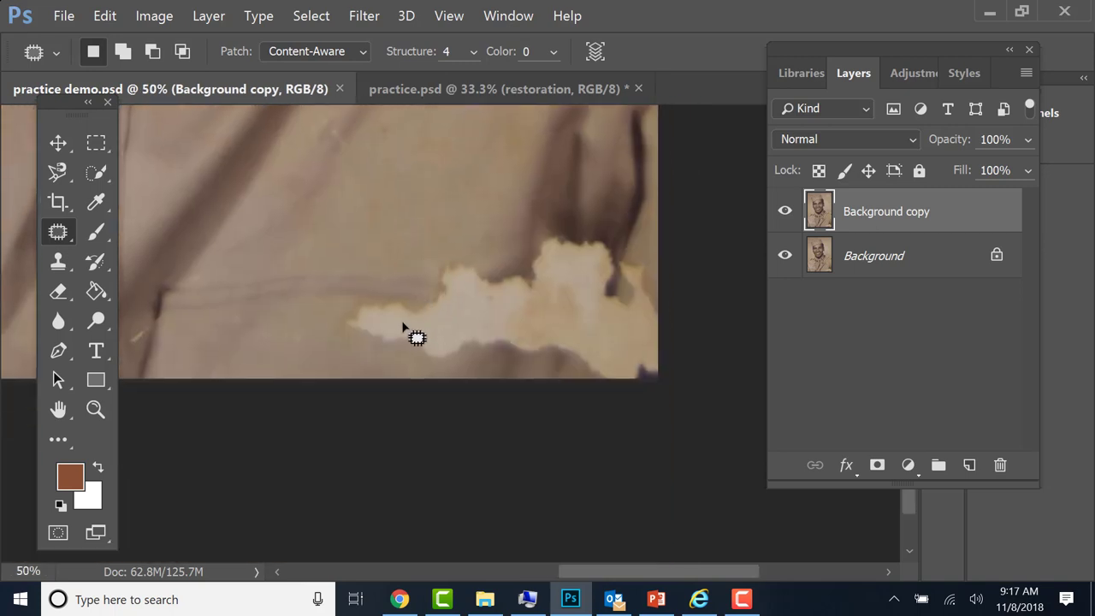
# Patch the pointed left end of the white torn area with plain shirt fabric beside it, undoing and redoing as needed.
pyautogui.moveTo(347, 344)
pyautogui.mouseDown()
pyautogui.moveTo(476, 353)
pyautogui.moveTo(422, 307)
pyautogui.moveTo(352, 309)
pyautogui.moveTo(345, 326)
pyautogui.moveTo(365, 348)
pyautogui.moveTo(394, 341)
pyautogui.moveTo(364, 336)
pyautogui.moveTo(327, 360)
pyautogui.moveTo(359, 336)
pyautogui.moveTo(339, 315)
pyautogui.moveTo(313, 331)
pyautogui.moveTo(352, 363)
pyautogui.moveTo(373, 340)
pyautogui.mouseUp()
pyautogui.click(325, 346)
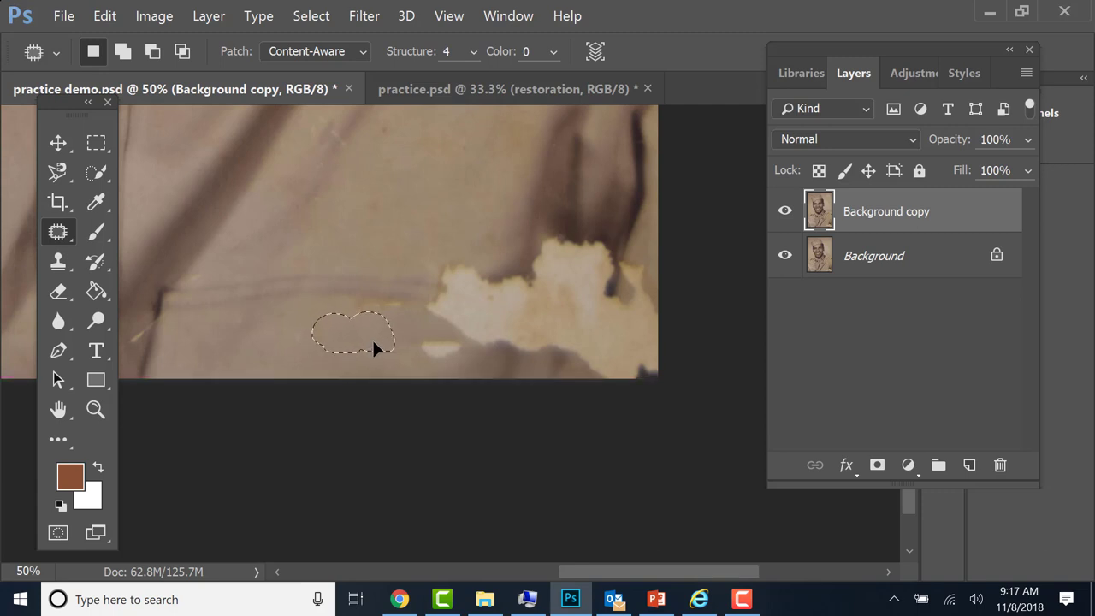
pyautogui.hotkey('ctrl', 'z')
pyautogui.moveTo(399, 332)
pyautogui.mouseDown()
pyautogui.moveTo(400, 359)
pyautogui.moveTo(461, 373)
pyautogui.moveTo(469, 348)
pyautogui.moveTo(443, 333)
pyautogui.moveTo(406, 327)
pyautogui.moveTo(455, 363)
pyautogui.moveTo(377, 345)
pyautogui.mouseUp()
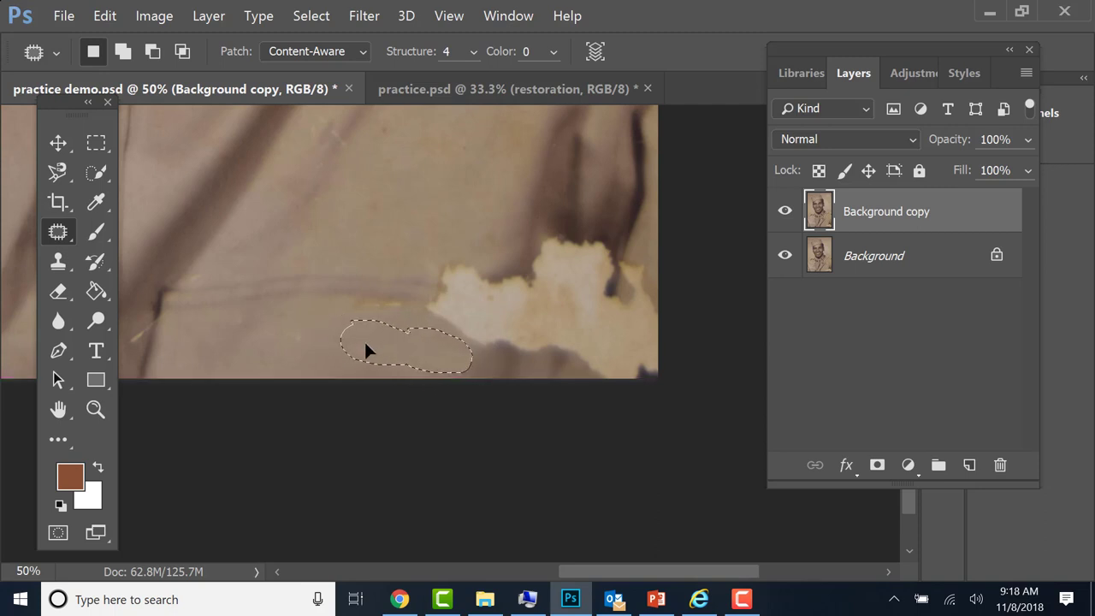
pyautogui.hotkey('ctrl', 'z')
pyautogui.moveTo(348, 314)
pyautogui.mouseDown()
pyautogui.moveTo(412, 314)
pyautogui.moveTo(390, 301)
pyautogui.moveTo(343, 307)
pyautogui.moveTo(389, 335)
pyautogui.moveTo(485, 329)
pyautogui.moveTo(414, 305)
pyautogui.moveTo(424, 330)
pyautogui.moveTo(452, 342)
pyautogui.moveTo(450, 325)
pyautogui.moveTo(397, 327)
pyautogui.mouseUp()
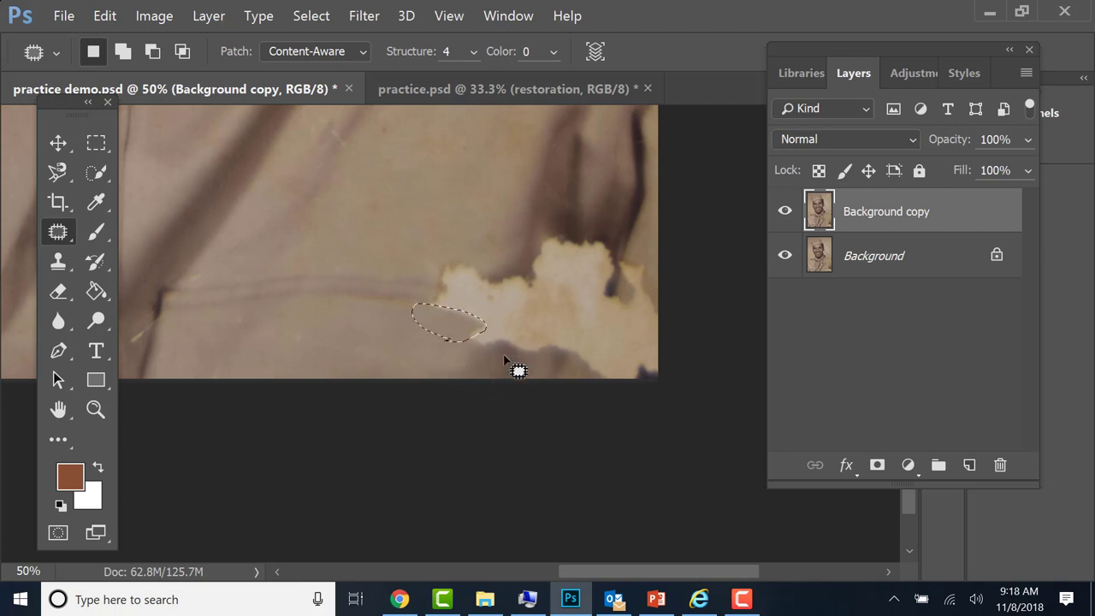
# Patch a small section of the torn area's lower-left edge with the darker fabric below it and dismiss the e-mail notification.
pyautogui.moveTo(498, 313)
pyautogui.mouseDown()
pyautogui.moveTo(479, 339)
pyautogui.moveTo(506, 351)
pyautogui.moveTo(516, 336)
pyautogui.moveTo(501, 313)
pyautogui.mouseUp()
pyautogui.moveTo(503, 369); pyautogui.dragTo(507, 369)
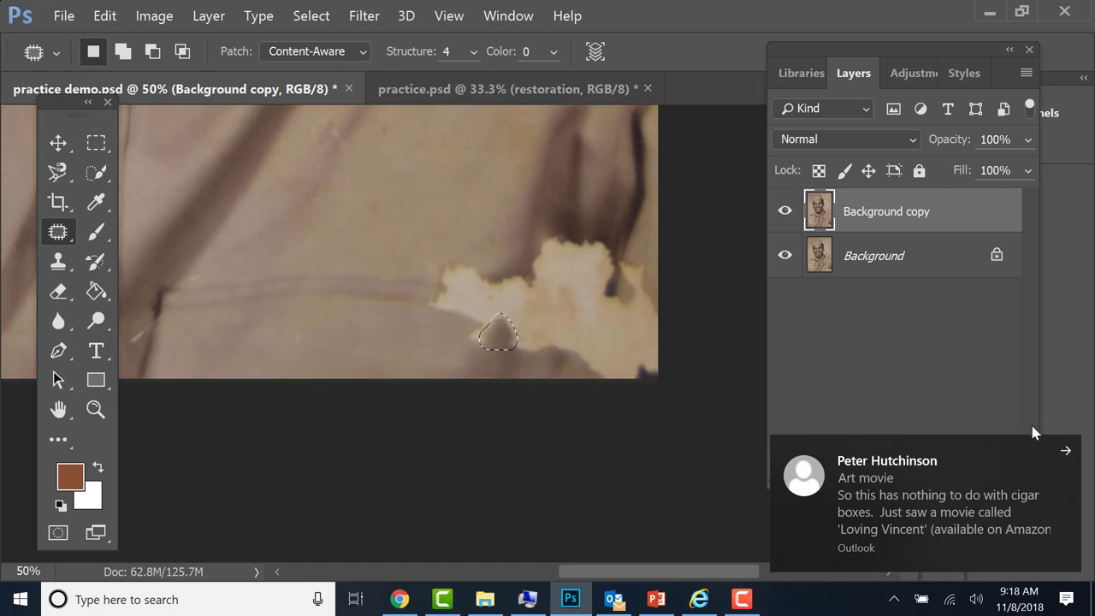
pyautogui.hotkey('ctrl', 'd')
pyautogui.click(1062, 454)
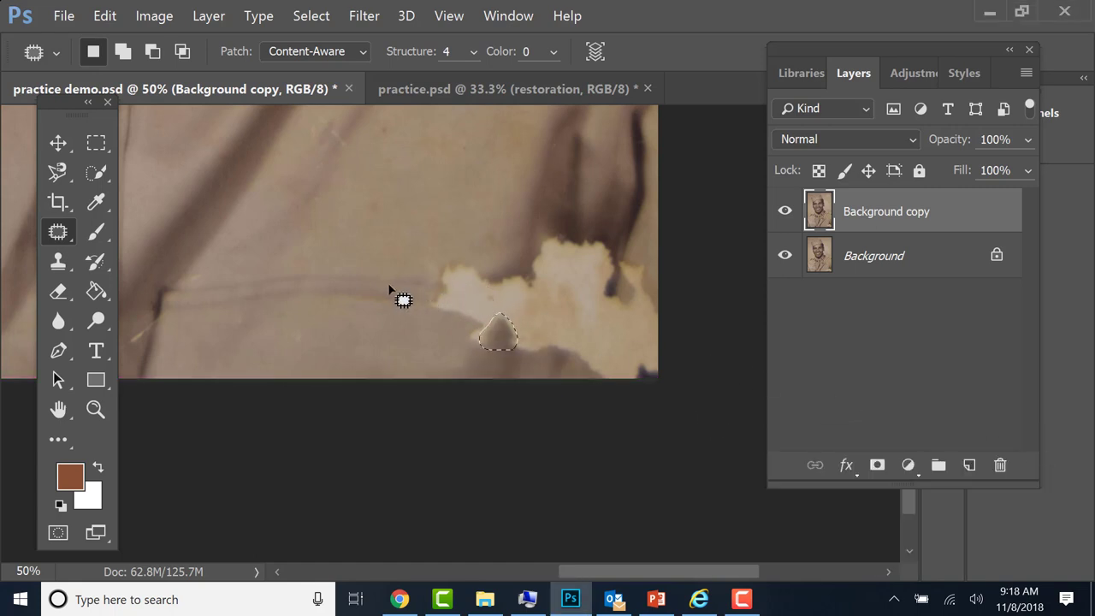
# Patch narrow strips at the torn area's left edge with the horizontal shirt seam, extending both seam lines into the damage.
pyautogui.moveTo(443, 288)
pyautogui.mouseDown()
pyautogui.moveTo(498, 293)
pyautogui.moveTo(485, 305)
pyautogui.moveTo(428, 300)
pyautogui.mouseUp()
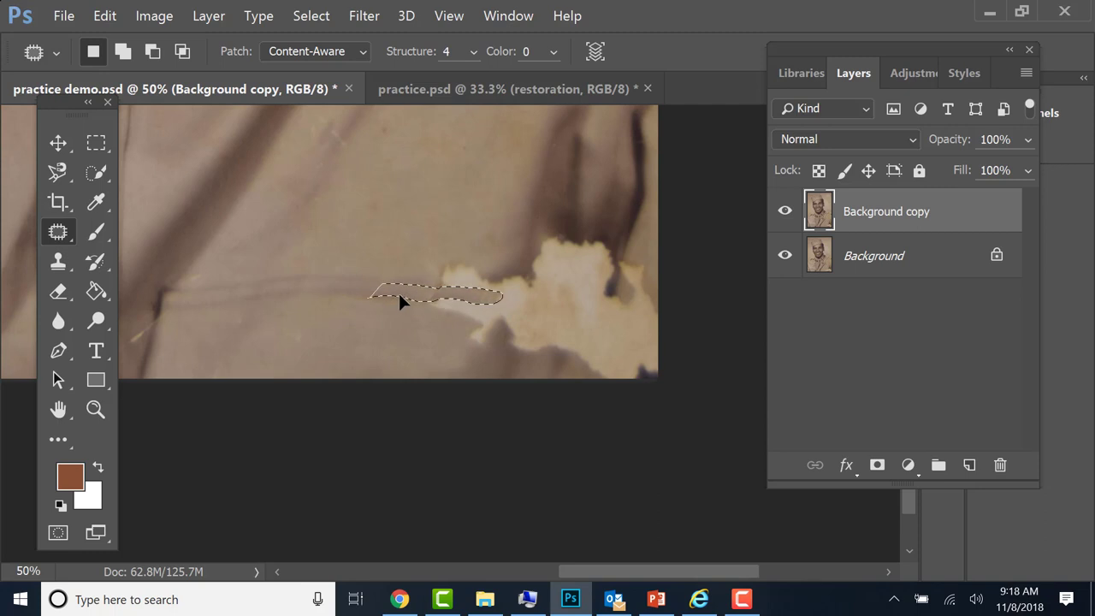
pyautogui.click(413, 342)
pyautogui.moveTo(430, 301)
pyautogui.mouseDown()
pyautogui.moveTo(487, 319)
pyautogui.moveTo(445, 321)
pyautogui.moveTo(433, 301)
pyautogui.moveTo(451, 328)
pyautogui.moveTo(436, 332)
pyautogui.moveTo(424, 294)
pyautogui.moveTo(500, 308)
pyautogui.moveTo(417, 296)
pyautogui.mouseUp()
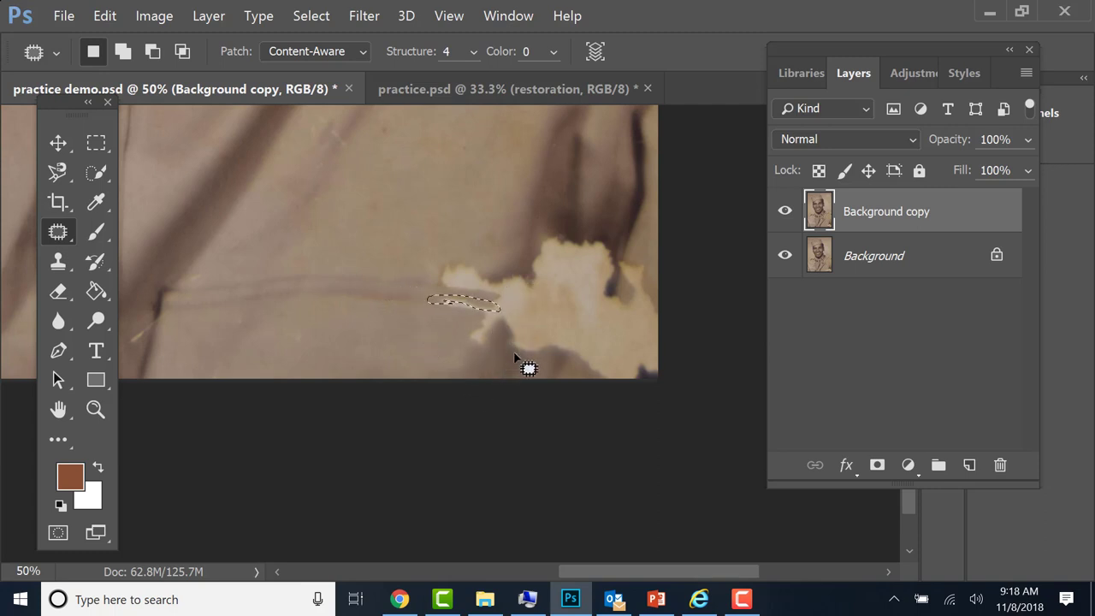
# Patch a narrow vertical strip and a rounded section of the torn area's lower edge with the dark fabric fold.
pyautogui.moveTo(509, 351)
pyautogui.mouseDown()
pyautogui.moveTo(524, 274)
pyautogui.moveTo(507, 285)
pyautogui.moveTo(497, 333)
pyautogui.moveTo(509, 345)
pyautogui.moveTo(508, 329)
pyautogui.moveTo(487, 368)
pyautogui.mouseUp()
pyautogui.hotkey('ctrl', 'z')
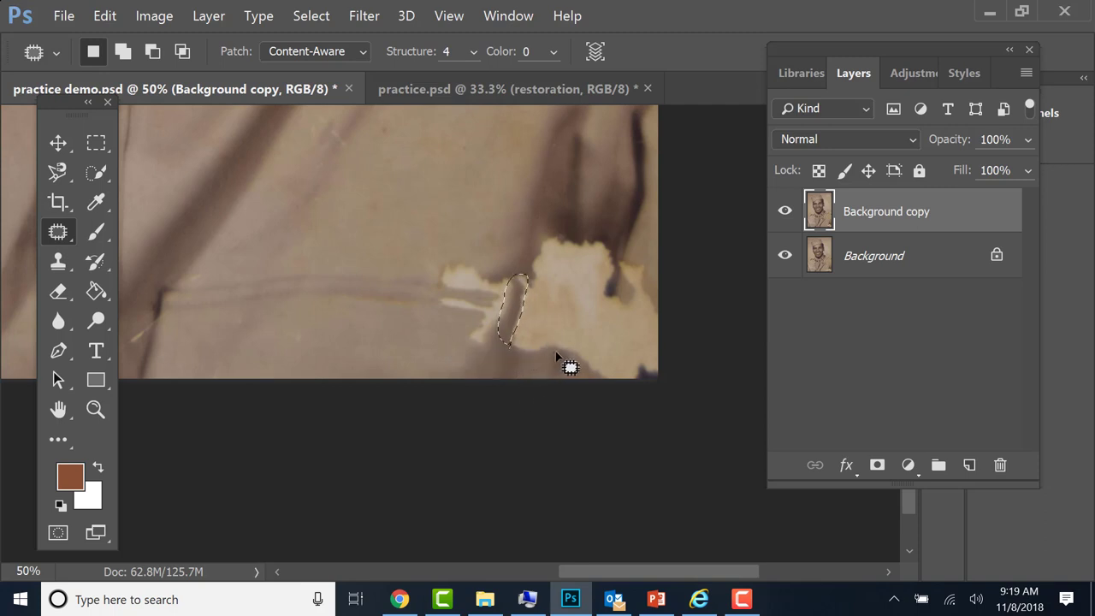
pyautogui.moveTo(556, 354)
pyautogui.mouseDown()
pyautogui.moveTo(560, 316)
pyautogui.moveTo(529, 339)
pyautogui.moveTo(552, 351)
pyautogui.moveTo(561, 340)
pyautogui.moveTo(546, 367)
pyautogui.mouseUp()
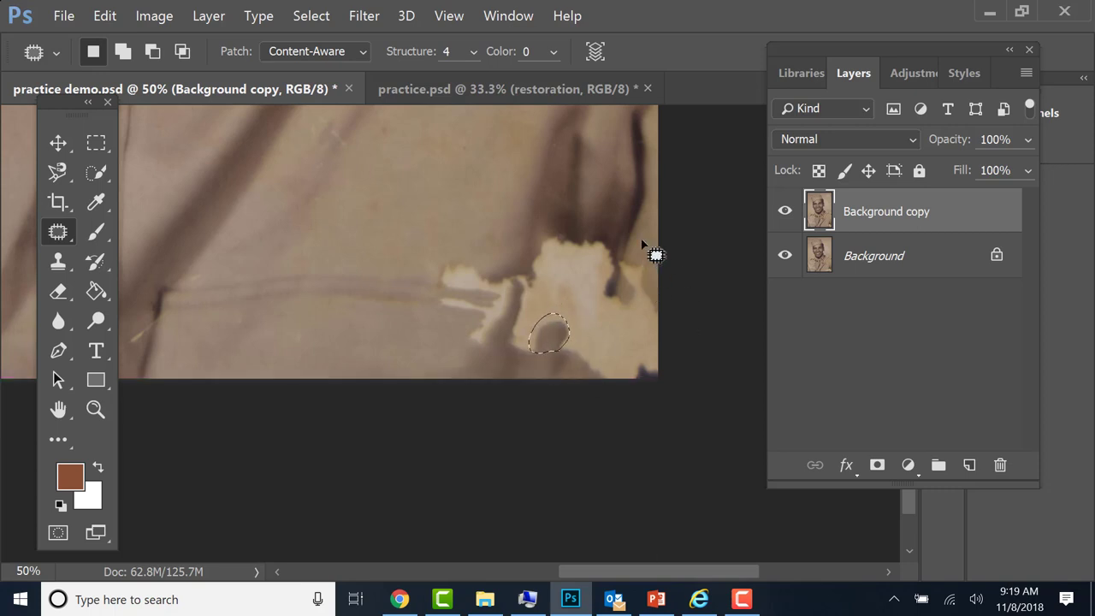
# Patch the upper part of the torn area beside the photo's right edge with the sleeve fabric above it.
pyautogui.moveTo(641, 255)
pyautogui.mouseDown()
pyautogui.moveTo(672, 249)
pyautogui.moveTo(664, 224)
pyautogui.moveTo(648, 219)
pyautogui.mouseUp()
pyautogui.moveTo(639, 280)
pyautogui.mouseDown()
pyautogui.moveTo(654, 272)
pyautogui.moveTo(635, 315)
pyautogui.moveTo(650, 288)
pyautogui.moveTo(632, 262)
pyautogui.moveTo(622, 285)
pyautogui.moveTo(642, 307)
pyautogui.moveTo(656, 259)
pyautogui.moveTo(643, 260)
pyautogui.moveTo(634, 352)
pyautogui.mouseUp()
pyautogui.moveTo(615, 361); pyautogui.dragTo(627, 299)
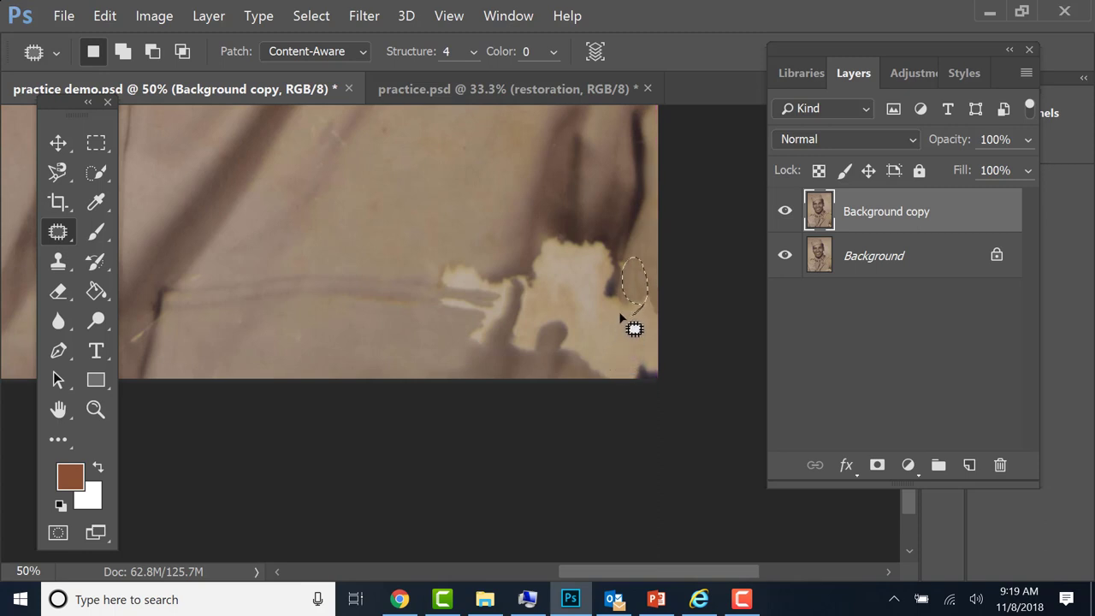
# Patch the torn area's outer section down to the photo's lower-right corner with the sleeve fabric and plain shirt fabric.
pyautogui.moveTo(622, 318)
pyautogui.mouseDown()
pyautogui.moveTo(641, 369)
pyautogui.moveTo(671, 363)
pyautogui.moveTo(668, 318)
pyautogui.moveTo(618, 298)
pyautogui.moveTo(631, 323)
pyautogui.moveTo(650, 291)
pyautogui.moveTo(641, 294)
pyautogui.moveTo(642, 311)
pyautogui.moveTo(637, 302)
pyautogui.moveTo(654, 304)
pyautogui.moveTo(650, 278)
pyautogui.mouseUp()
pyautogui.moveTo(634, 315)
pyautogui.mouseDown()
pyautogui.moveTo(622, 377)
pyautogui.moveTo(639, 397)
pyautogui.moveTo(667, 369)
pyautogui.moveTo(664, 337)
pyautogui.moveTo(639, 318)
pyautogui.moveTo(640, 342)
pyautogui.moveTo(650, 284)
pyautogui.moveTo(648, 350)
pyautogui.moveTo(628, 339)
pyautogui.moveTo(633, 295)
pyautogui.mouseUp()
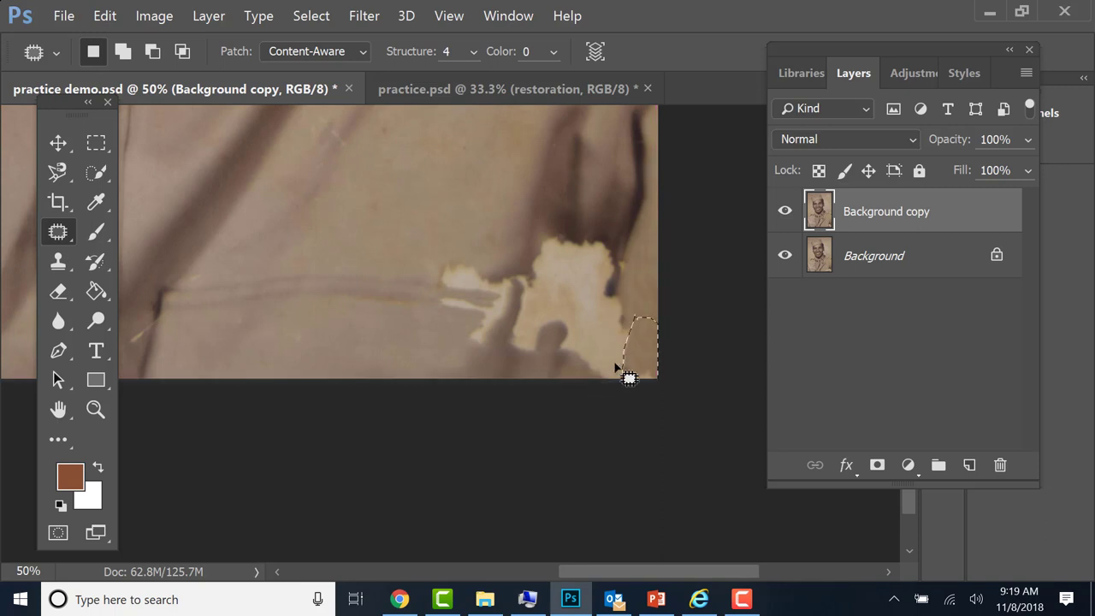
pyautogui.moveTo(615, 367)
pyautogui.mouseDown()
pyautogui.moveTo(589, 354)
pyautogui.moveTo(585, 381)
pyautogui.moveTo(613, 381)
pyautogui.moveTo(638, 323)
pyautogui.moveTo(611, 346)
pyautogui.moveTo(502, 354)
pyautogui.moveTo(402, 329)
pyautogui.moveTo(325, 323)
pyautogui.moveTo(318, 336)
pyautogui.moveTo(392, 366)
pyautogui.moveTo(435, 324)
pyautogui.moveTo(442, 260)
pyautogui.moveTo(477, 220)
pyautogui.moveTo(558, 225)
pyautogui.moveTo(655, 264)
pyautogui.moveTo(658, 249)
pyautogui.moveTo(639, 243)
pyautogui.moveTo(604, 180)
pyautogui.moveTo(595, 130)
pyautogui.moveTo(229, 191)
pyautogui.moveTo(118, 152)
pyautogui.moveTo(147, 151)
pyautogui.moveTo(292, 237)
pyautogui.moveTo(502, 178)
pyautogui.mouseUp()
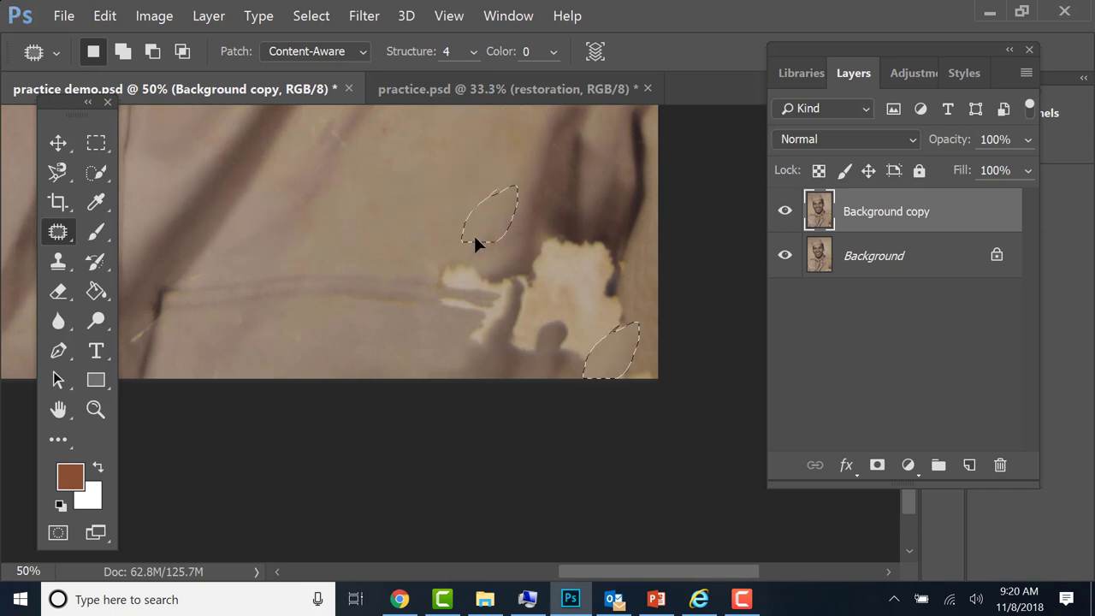
pyautogui.moveTo(474, 236); pyautogui.dragTo(669, 422)
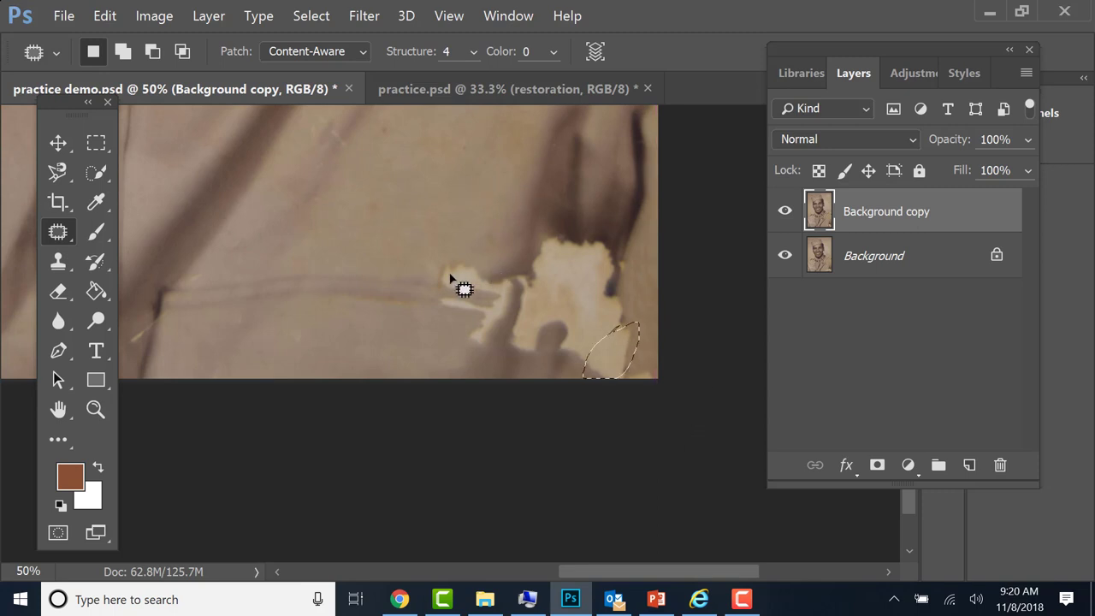
# Patch the pale patch above the shirt seam and the small notch beside the dark fold with neighbouring fabric.
pyautogui.moveTo(445, 292)
pyautogui.mouseDown()
pyautogui.moveTo(502, 285)
pyautogui.moveTo(469, 264)
pyautogui.moveTo(434, 273)
pyautogui.moveTo(455, 287)
pyautogui.moveTo(475, 241)
pyautogui.mouseUp()
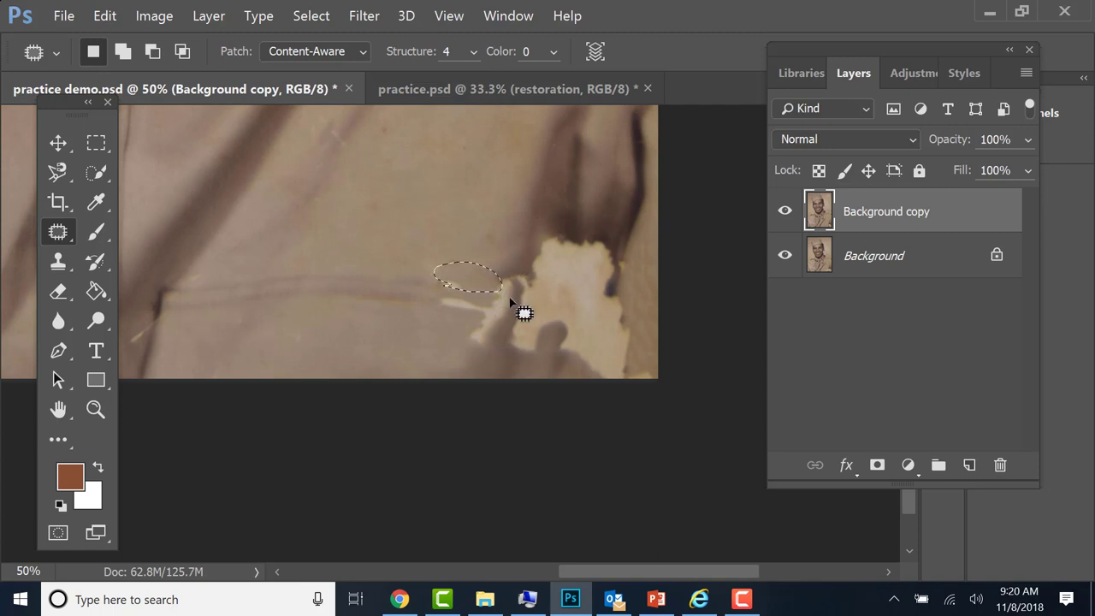
pyautogui.moveTo(502, 298)
pyautogui.mouseDown()
pyautogui.moveTo(525, 291)
pyautogui.moveTo(516, 272)
pyautogui.moveTo(501, 275)
pyautogui.moveTo(498, 300)
pyautogui.moveTo(513, 288)
pyautogui.mouseUp()
pyautogui.moveTo(514, 277)
pyautogui.mouseDown()
pyautogui.moveTo(492, 313)
pyautogui.moveTo(510, 293)
pyautogui.moveTo(488, 255)
pyautogui.moveTo(500, 297)
pyautogui.moveTo(527, 288)
pyautogui.moveTo(523, 279)
pyautogui.moveTo(497, 295)
pyautogui.moveTo(521, 278)
pyautogui.mouseUp()
pyautogui.hotkey('ctrl', 'd')
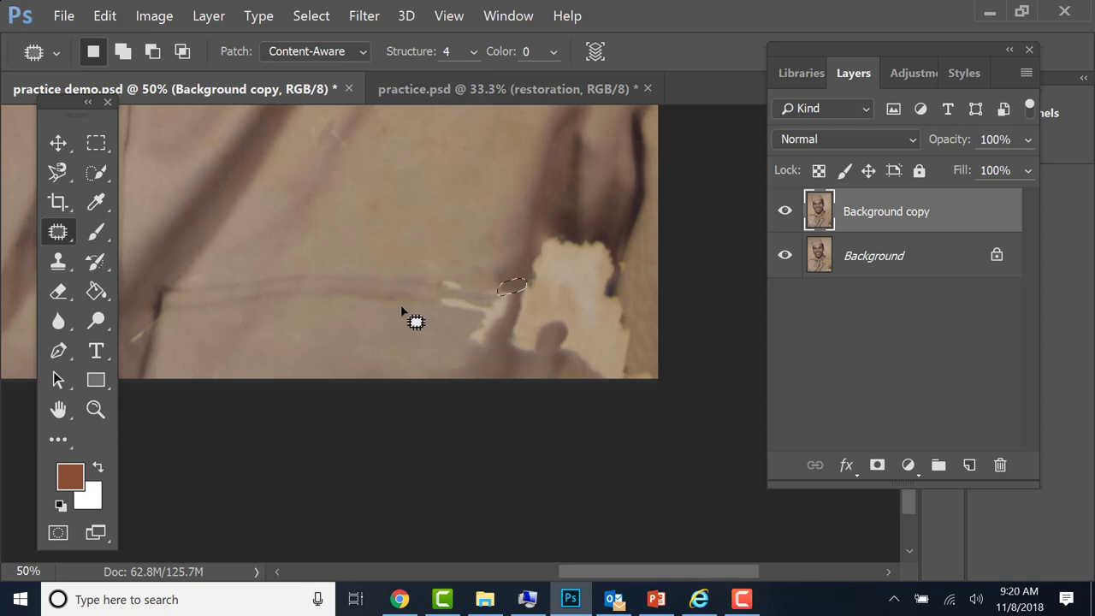
# Patch the pale area just below the seam with shirt fabric and the torn area's lower-left edge with the dark fold.
pyautogui.moveTo(477, 313)
pyautogui.mouseDown()
pyautogui.moveTo(476, 345)
pyautogui.moveTo(502, 328)
pyautogui.moveTo(478, 314)
pyautogui.mouseUp()
pyautogui.moveTo(483, 354); pyautogui.dragTo(478, 349)
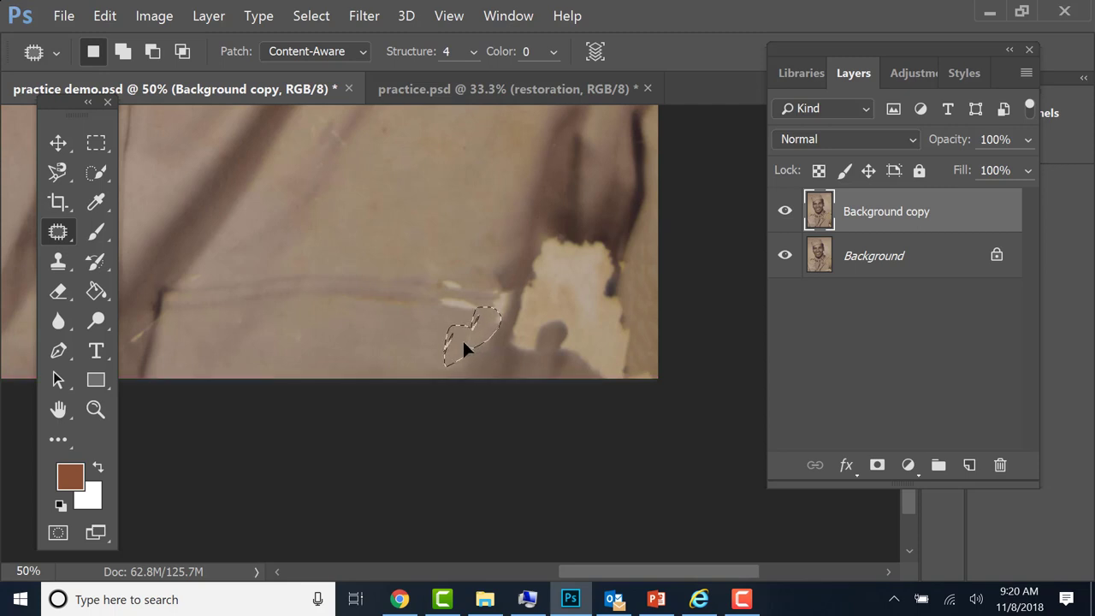
pyautogui.moveTo(462, 342)
pyautogui.mouseDown()
pyautogui.moveTo(456, 317)
pyautogui.moveTo(488, 318)
pyautogui.moveTo(472, 303)
pyautogui.moveTo(437, 305)
pyautogui.moveTo(461, 321)
pyautogui.moveTo(448, 327)
pyautogui.mouseUp()
pyautogui.moveTo(517, 368)
pyautogui.mouseDown()
pyautogui.moveTo(547, 326)
pyautogui.moveTo(521, 318)
pyautogui.moveTo(508, 351)
pyautogui.moveTo(520, 365)
pyautogui.moveTo(542, 347)
pyautogui.moveTo(516, 362)
pyautogui.moveTo(540, 372)
pyautogui.moveTo(526, 359)
pyautogui.mouseUp()
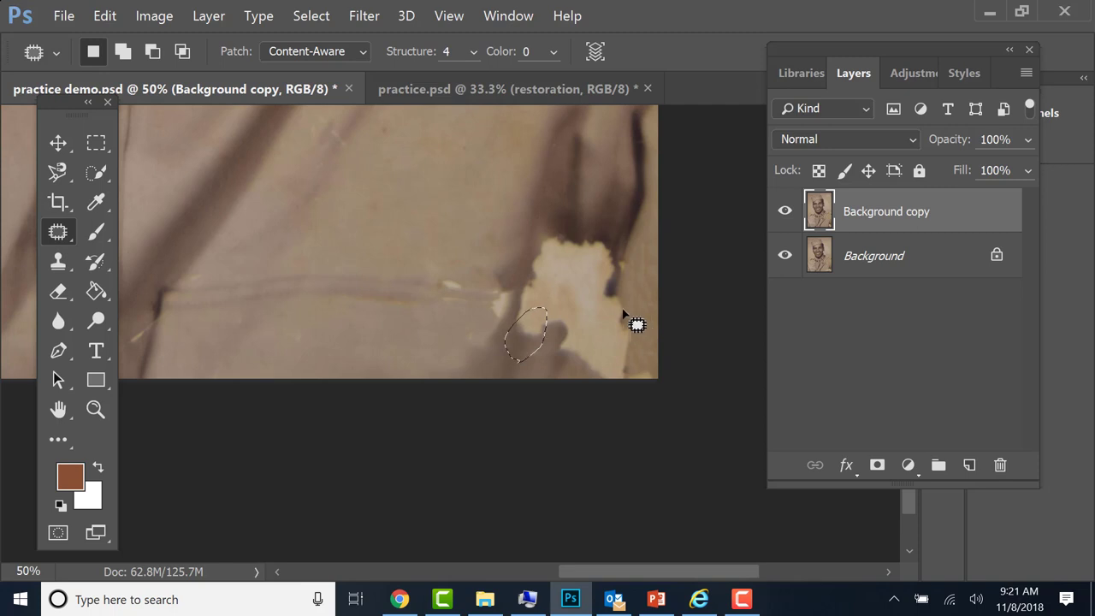
# Patch the strip on the hole's outer side down to the bottom edge with sleeve fabric and clear the selection.
pyautogui.moveTo(618, 296)
pyautogui.mouseDown()
pyautogui.moveTo(604, 369)
pyautogui.moveTo(651, 378)
pyautogui.moveTo(632, 298)
pyautogui.moveTo(614, 304)
pyautogui.mouseUp()
pyautogui.moveTo(622, 347)
pyautogui.mouseDown()
pyautogui.moveTo(650, 269)
pyautogui.moveTo(655, 367)
pyautogui.moveTo(682, 391)
pyautogui.mouseUp()
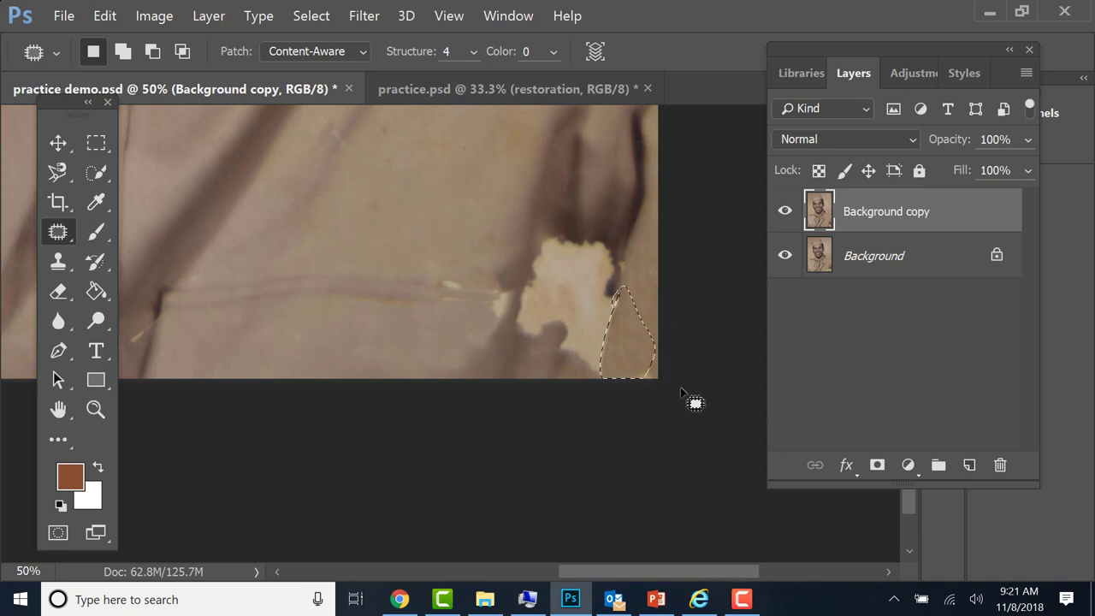
pyautogui.moveTo(634, 364)
pyautogui.mouseDown()
pyautogui.moveTo(666, 378)
pyautogui.moveTo(643, 362)
pyautogui.mouseUp()
pyautogui.hotkey('ctrl', 'd')
# Heal the small blemishes along the sleeve's outer edge and in the photo's lower-right corner with the Spot Healing Brush.
pyautogui.moveTo(420, 333); pyautogui.dragTo(321, 349)
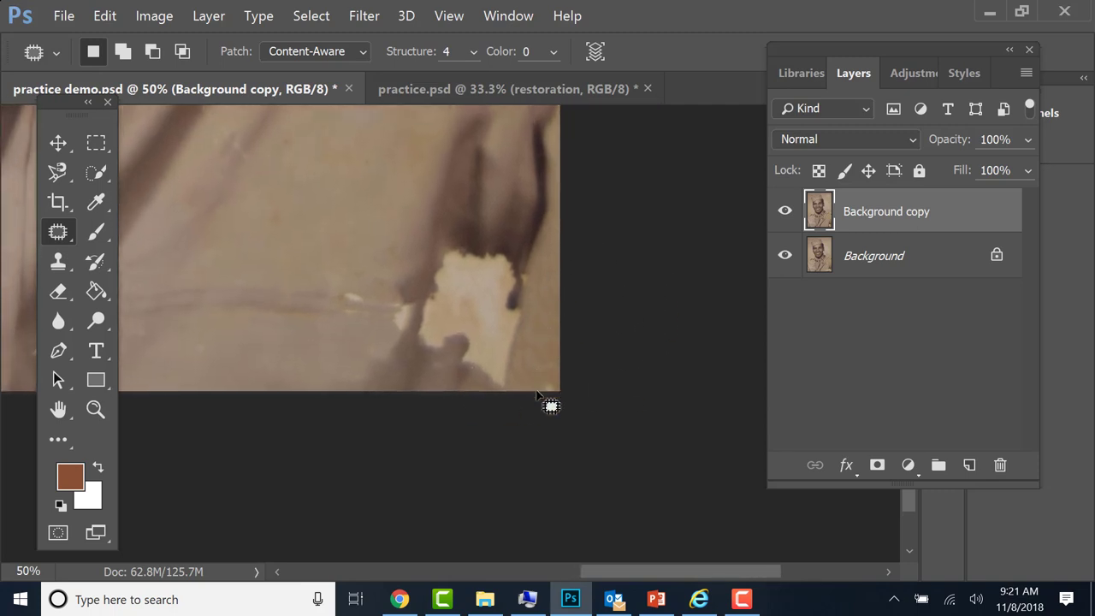
pyautogui.rightClick(57, 232)
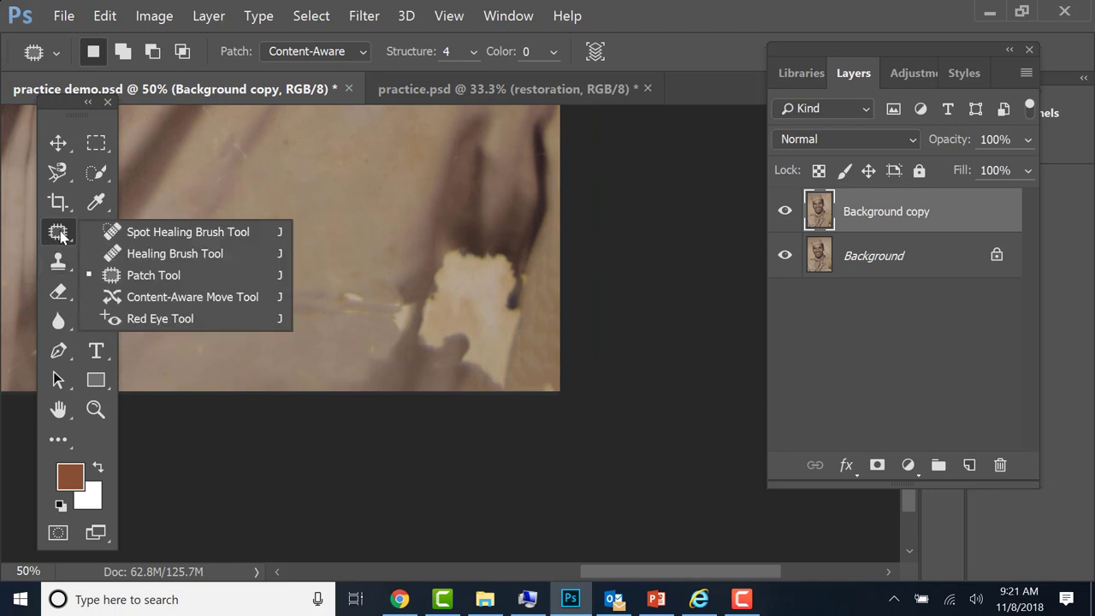
pyautogui.click(169, 235)
pyautogui.moveTo(544, 266)
pyautogui.mouseDown()
pyautogui.moveTo(554, 322)
pyautogui.moveTo(561, 271)
pyautogui.moveTo(543, 302)
pyautogui.moveTo(556, 267)
pyautogui.moveTo(554, 326)
pyautogui.moveTo(543, 325)
pyautogui.moveTo(553, 349)
pyautogui.mouseUp()
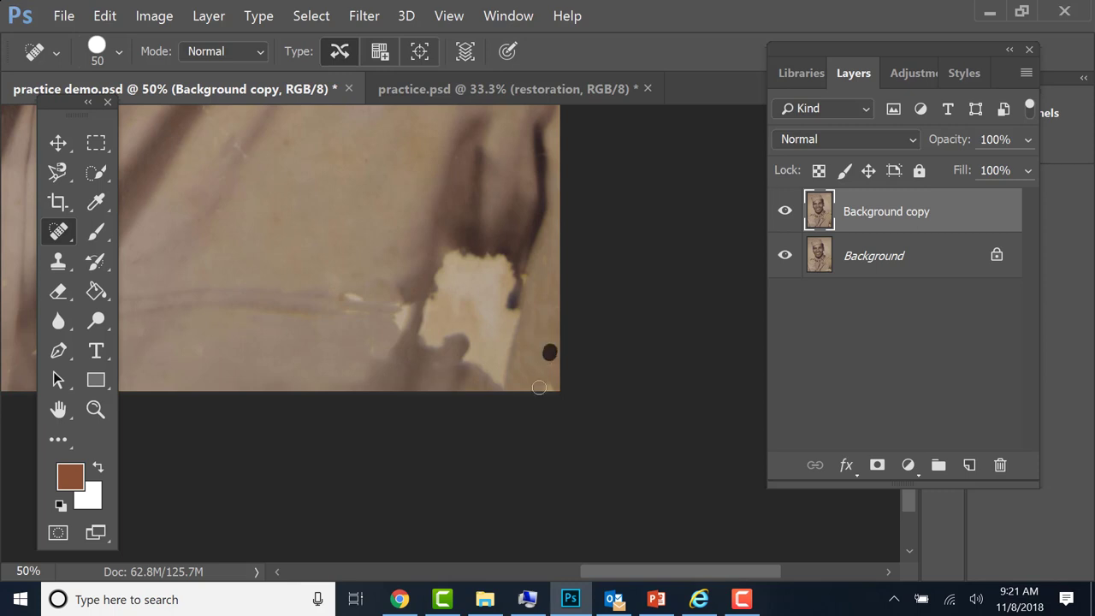
pyautogui.moveTo(540, 390); pyautogui.dragTo(573, 379)
# Patch the inner side of the remaining hole with the dark fabric fold using the Patch Tool, joining the fold's upper and lower parts.
pyautogui.rightClick(58, 231)
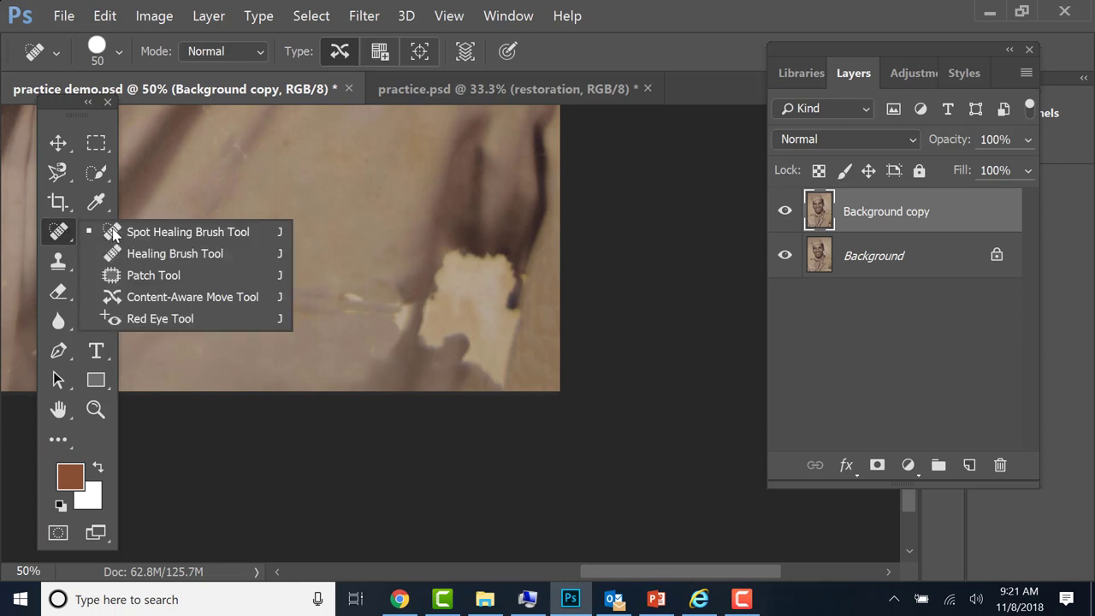
pyautogui.click(153, 275)
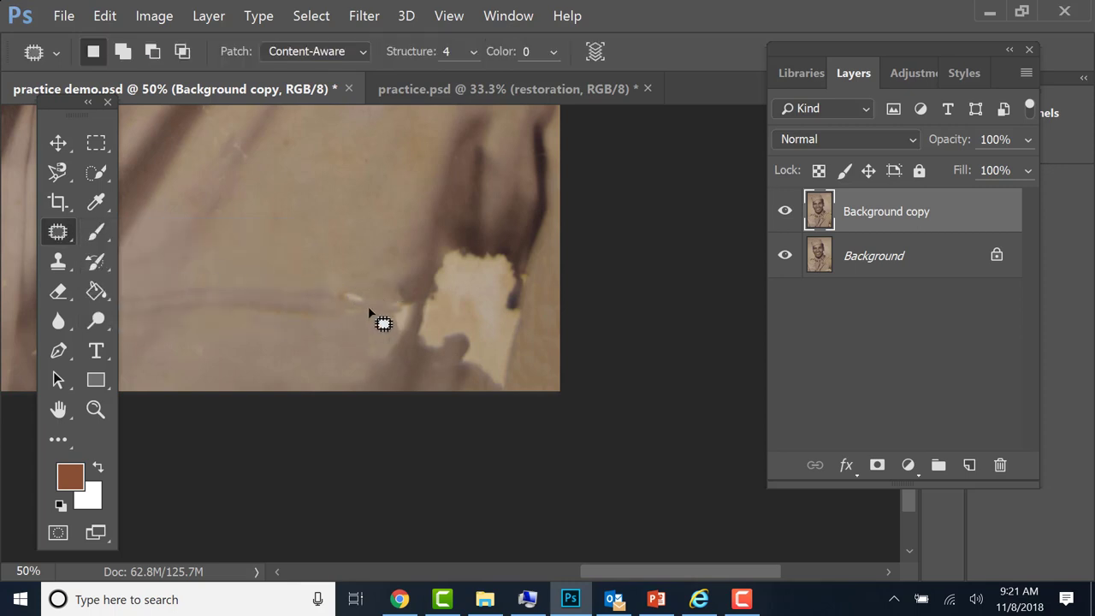
pyautogui.moveTo(333, 300); pyautogui.dragTo(264, 265)
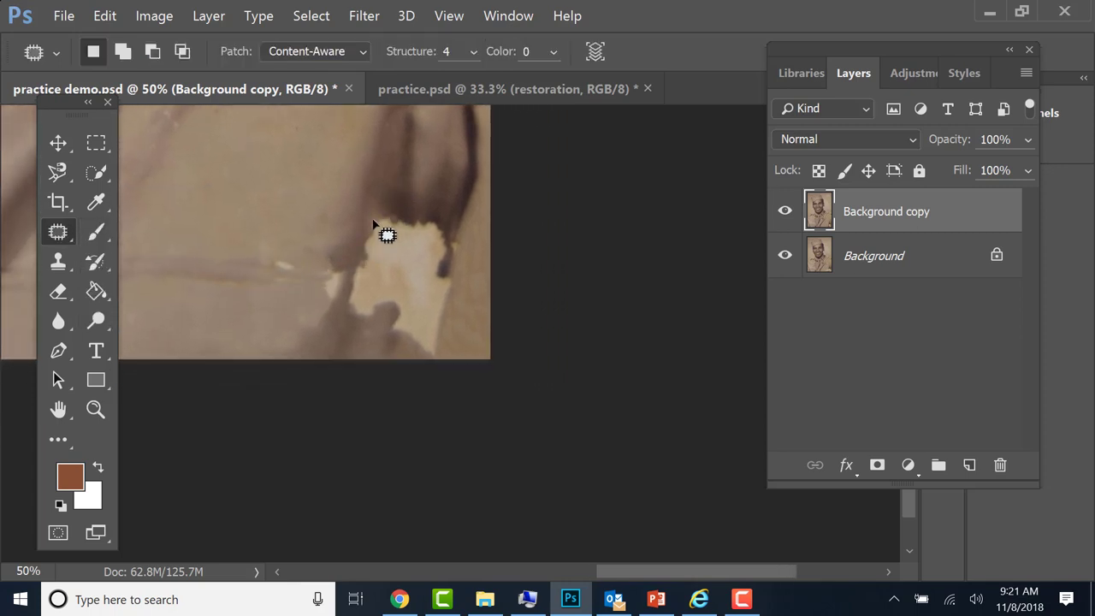
pyautogui.moveTo(373, 223)
pyautogui.mouseDown()
pyautogui.moveTo(371, 239)
pyautogui.moveTo(394, 243)
pyautogui.moveTo(399, 214)
pyautogui.moveTo(368, 242)
pyautogui.moveTo(391, 247)
pyautogui.moveTo(387, 212)
pyautogui.mouseUp()
pyautogui.moveTo(367, 246)
pyautogui.mouseDown()
pyautogui.moveTo(349, 315)
pyautogui.moveTo(374, 322)
pyautogui.moveTo(383, 240)
pyautogui.moveTo(360, 251)
pyautogui.moveTo(375, 276)
pyautogui.moveTo(344, 321)
pyautogui.moveTo(350, 334)
pyautogui.moveTo(354, 308)
pyautogui.mouseUp()
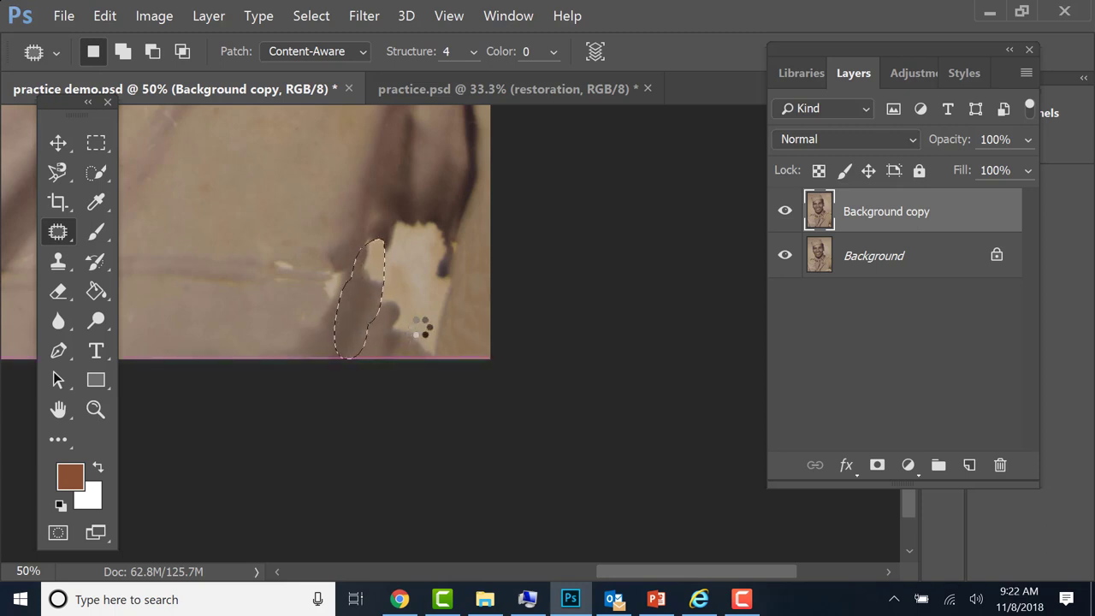
pyautogui.click(369, 227)
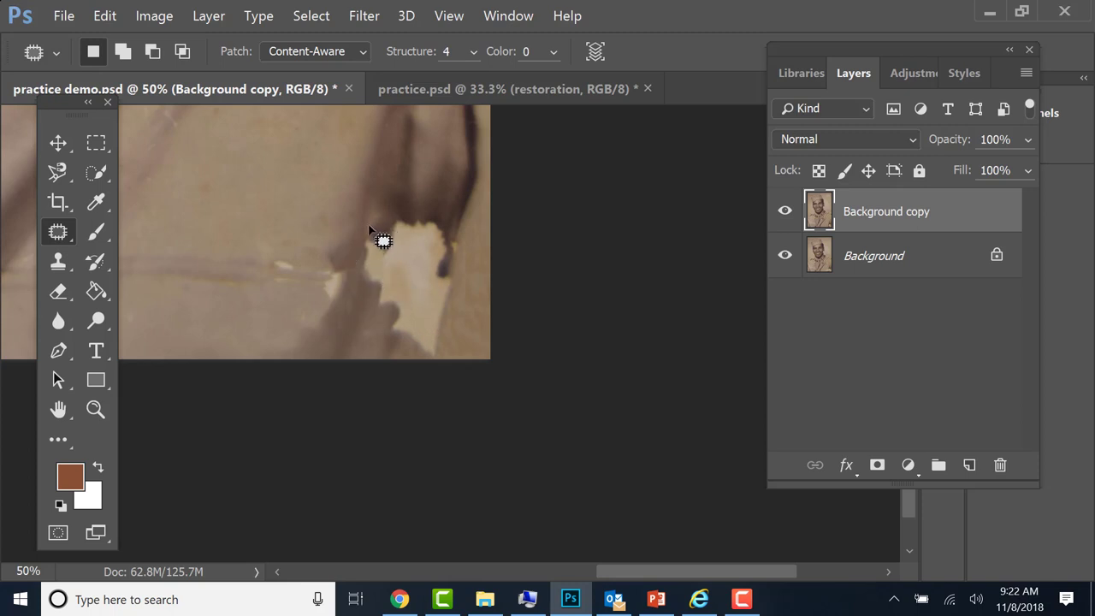
pyautogui.moveTo(369, 230)
pyautogui.mouseDown()
pyautogui.moveTo(364, 285)
pyautogui.moveTo(379, 283)
pyautogui.moveTo(384, 260)
pyautogui.moveTo(378, 222)
pyautogui.moveTo(350, 323)
pyautogui.mouseUp()
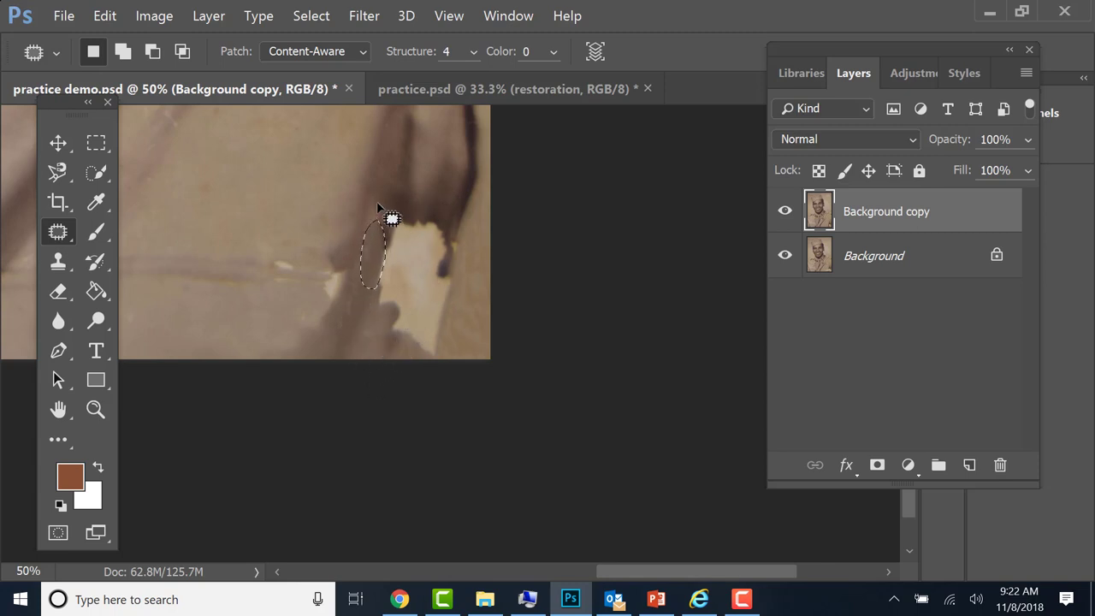
pyautogui.moveTo(382, 209); pyautogui.dragTo(390, 231)
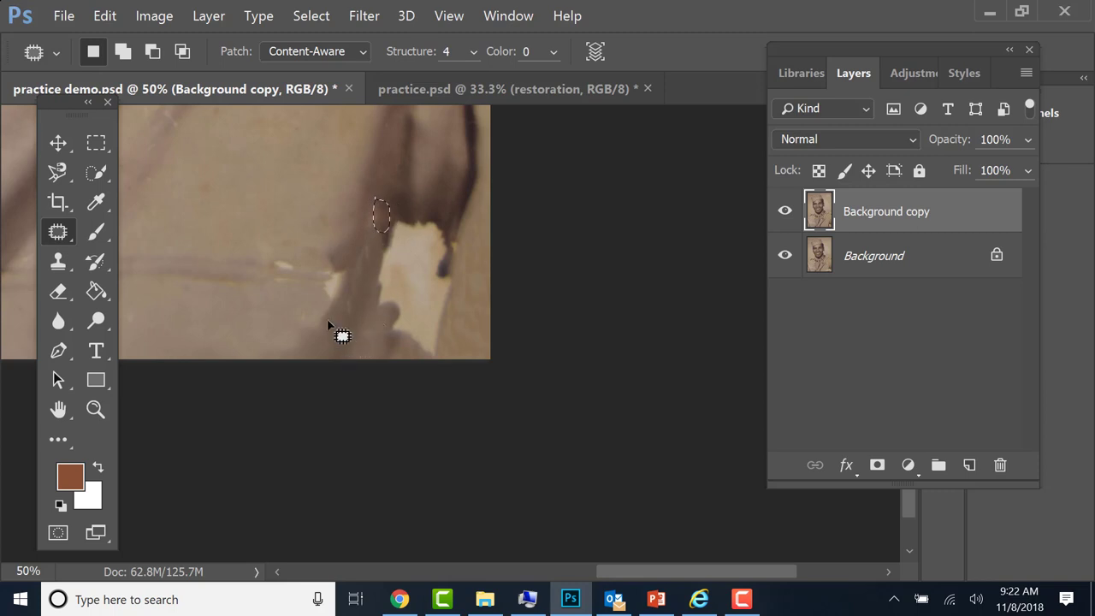
# Patch the pale remnant where the shirt seam meets the dark fold with the surrounding fabric.
pyautogui.moveTo(334, 282)
pyautogui.mouseDown()
pyautogui.moveTo(311, 289)
pyautogui.moveTo(339, 282)
pyautogui.mouseUp()
pyautogui.moveTo(351, 271); pyautogui.dragTo(366, 229)
pyautogui.moveTo(311, 304); pyautogui.dragTo(311, 340)
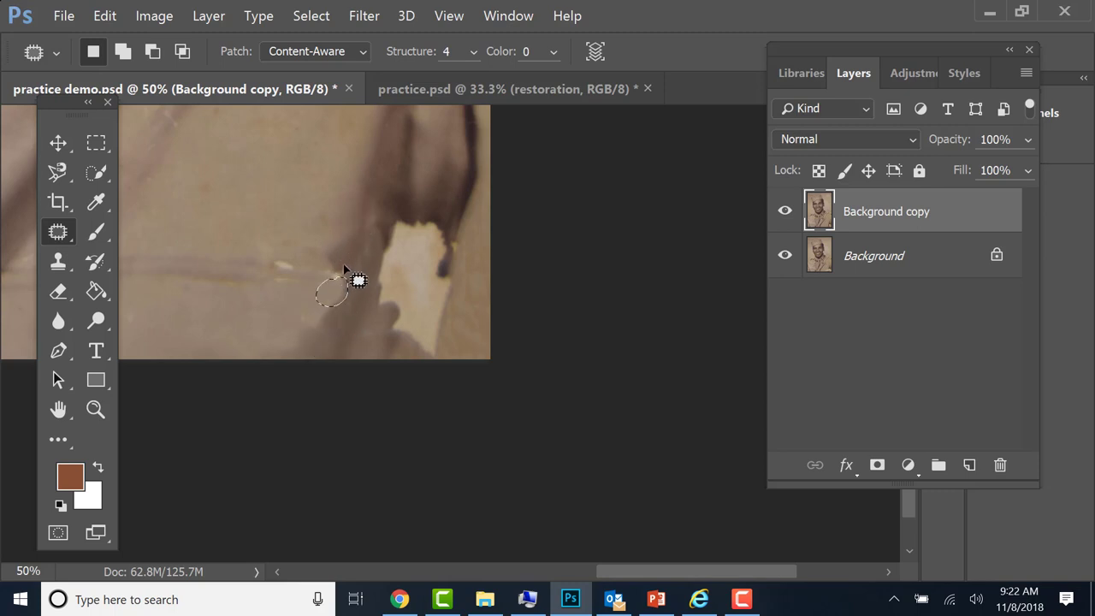
pyautogui.moveTo(345, 268)
pyautogui.mouseDown()
pyautogui.moveTo(326, 319)
pyautogui.moveTo(343, 318)
pyautogui.moveTo(343, 268)
pyautogui.mouseUp()
pyautogui.moveTo(333, 349); pyautogui.dragTo(363, 358)
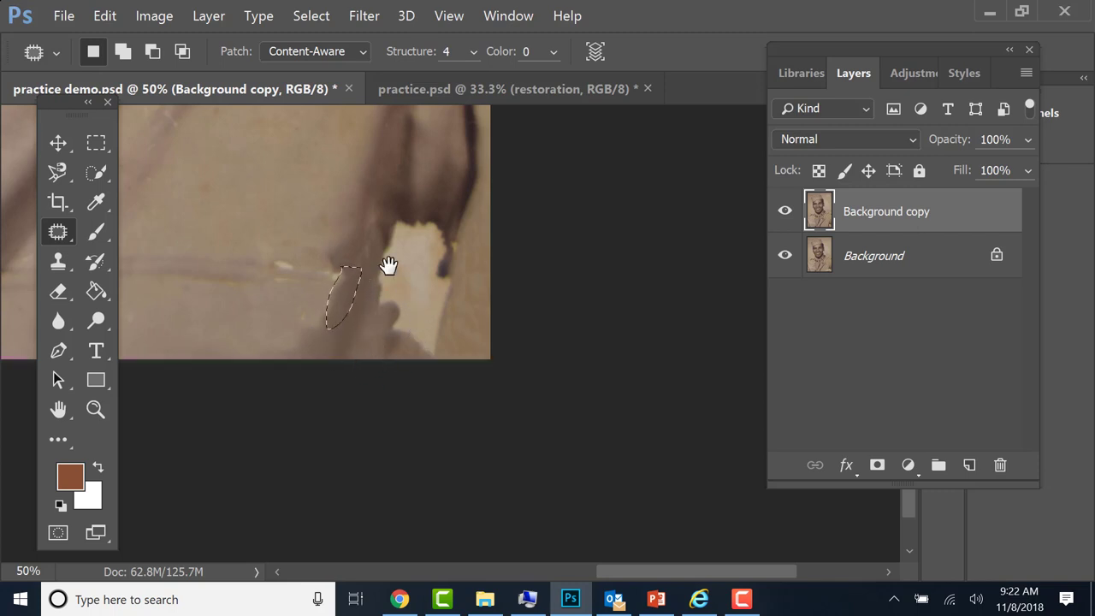
# Compare the patched shirt corner with the original photo by toggling the Background copy layer's visibility.
pyautogui.scroll(2, 415, 321)
pyautogui.scroll(1, 415, 321)
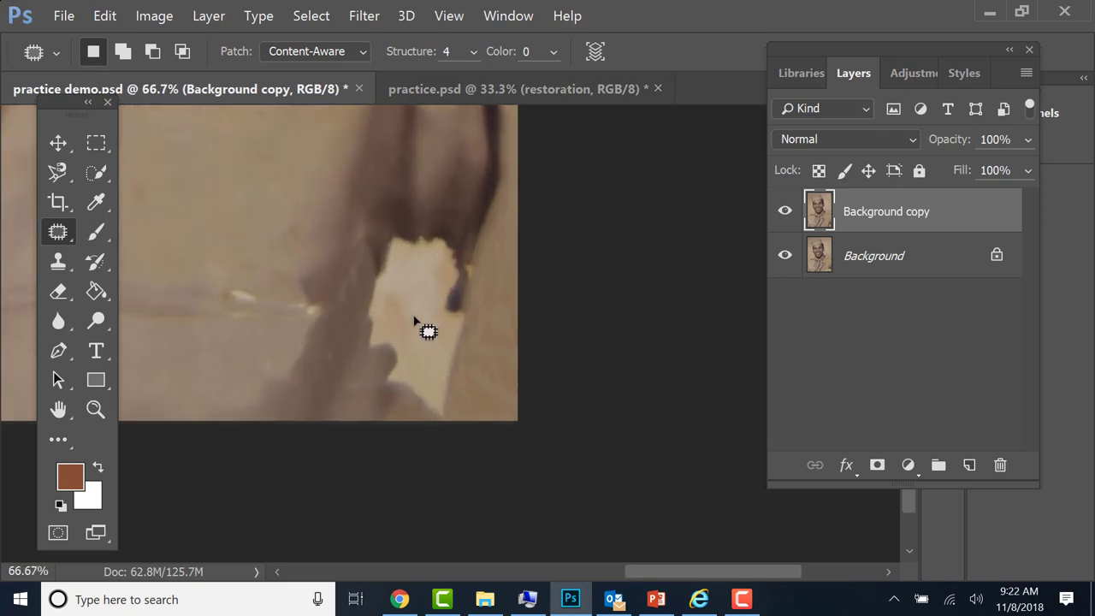
pyautogui.scroll(-2, 414, 321)
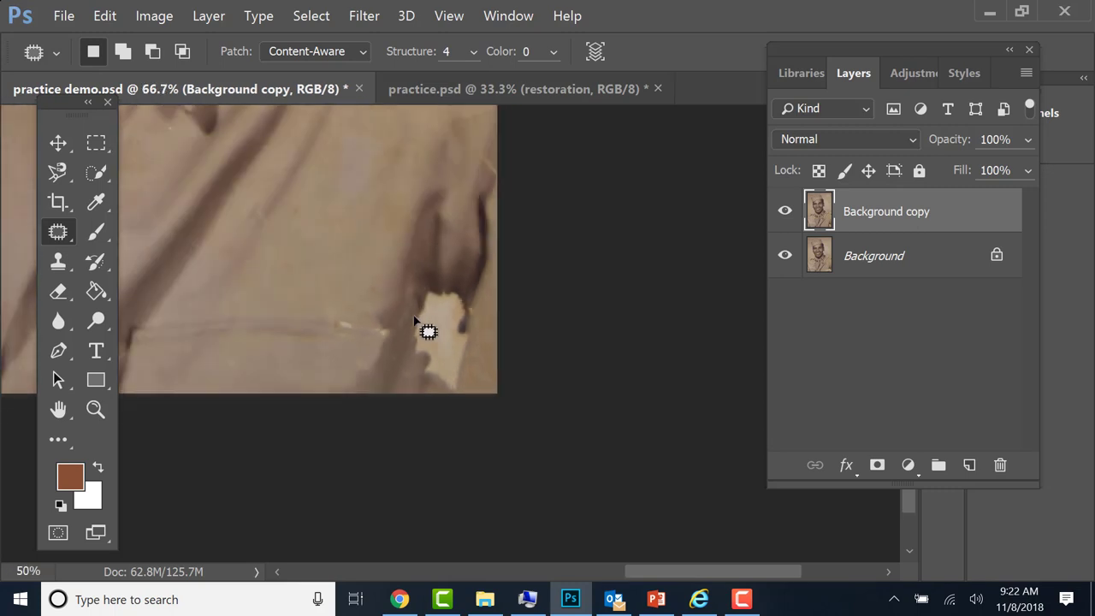
pyautogui.click(785, 212)
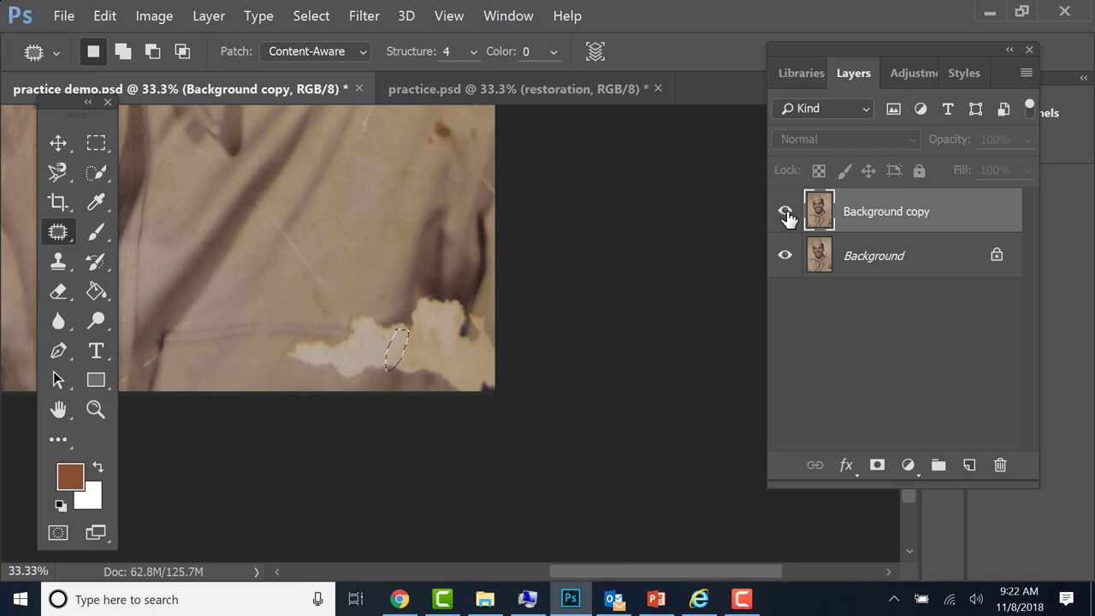
pyautogui.click(785, 214)
pyautogui.click(786, 216)
pyautogui.click(785, 213)
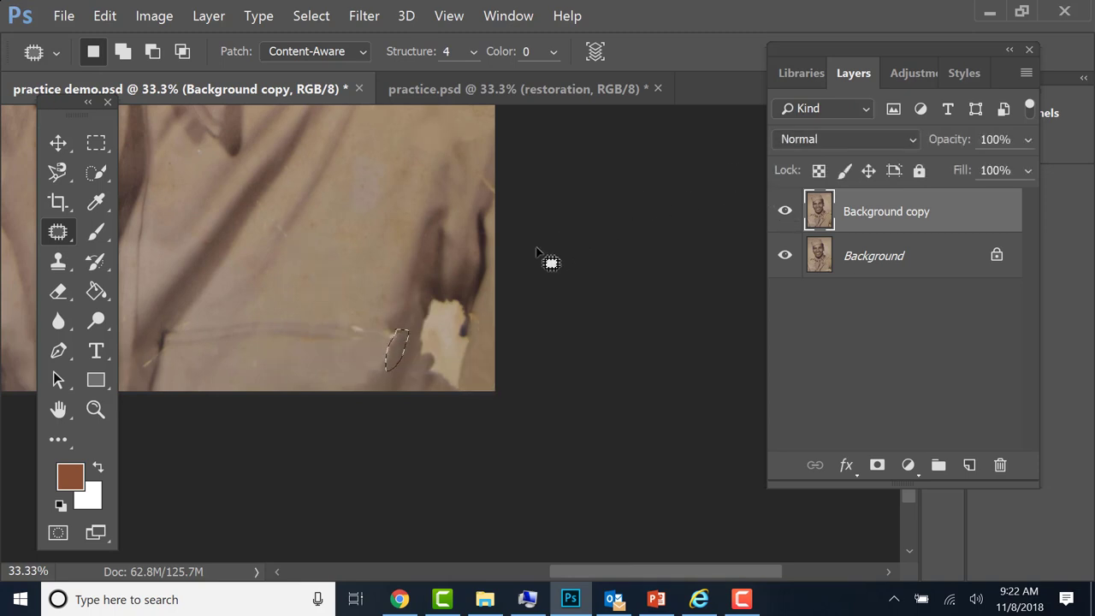
pyautogui.hotkey('ctrl', '+')
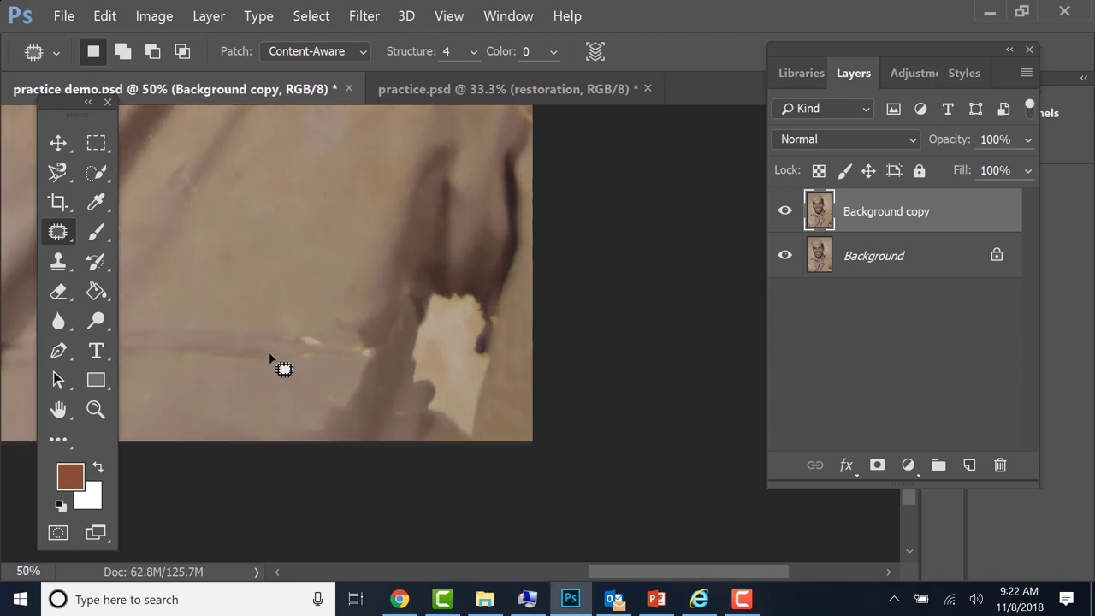
pyautogui.hotkey('ctrl', '+')
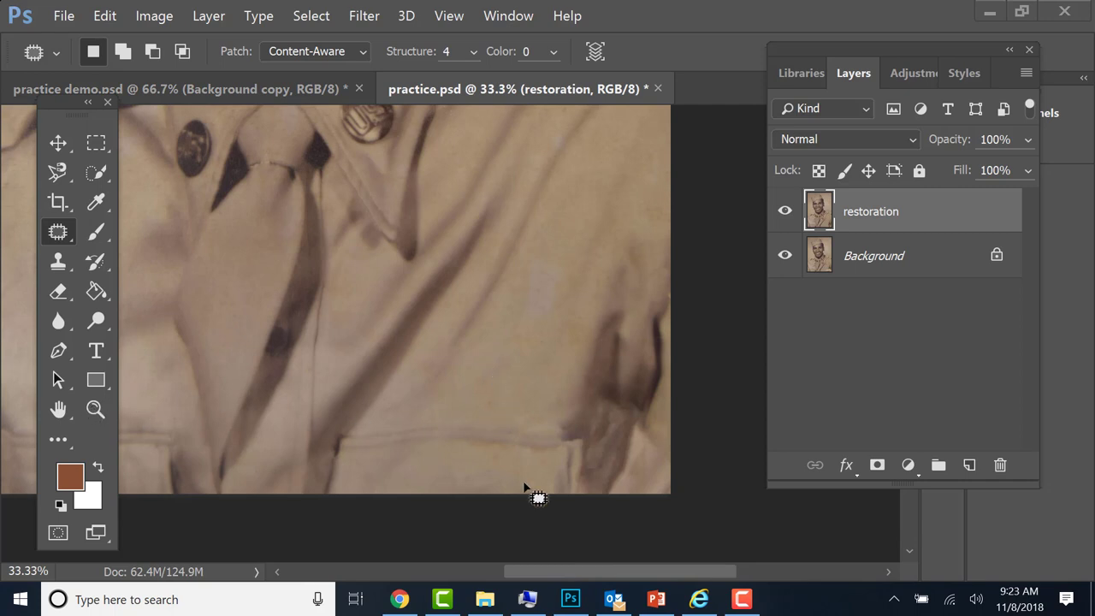
# Examine the restored portrait in practice.psd up close, covering the lower-right shirt corner, backdrop, cap, face and collar.
pyautogui.moveTo(457, 305); pyautogui.dragTo(386, 607)
pyautogui.moveTo(521, 178); pyautogui.dragTo(538, 465)
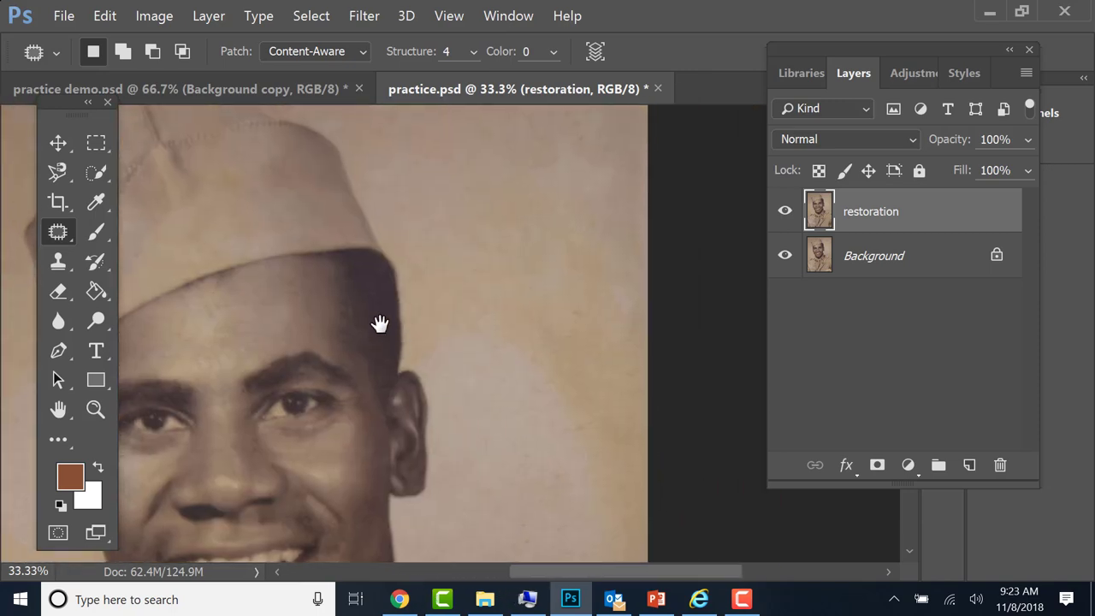
pyautogui.moveTo(380, 324); pyautogui.dragTo(535, 365)
pyautogui.moveTo(416, 302); pyautogui.dragTo(387, 66)
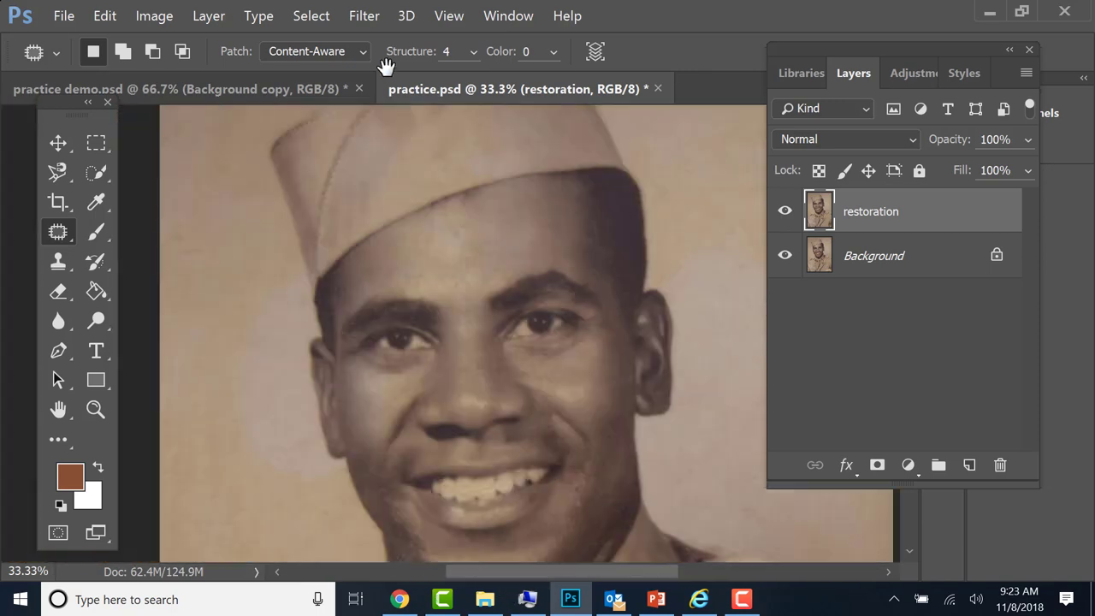
pyautogui.moveTo(537, 321); pyautogui.dragTo(442, 215)
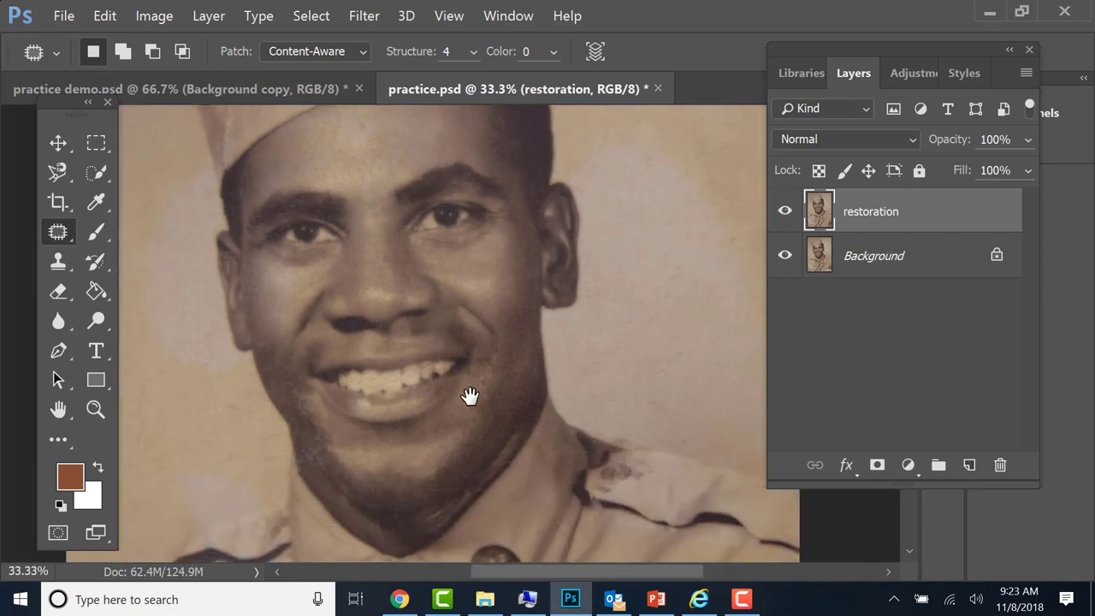
pyautogui.moveTo(469, 395); pyautogui.dragTo(472, 299)
pyautogui.moveTo(413, 513); pyautogui.dragTo(327, 183)
pyautogui.moveTo(525, 358); pyautogui.dragTo(429, 322)
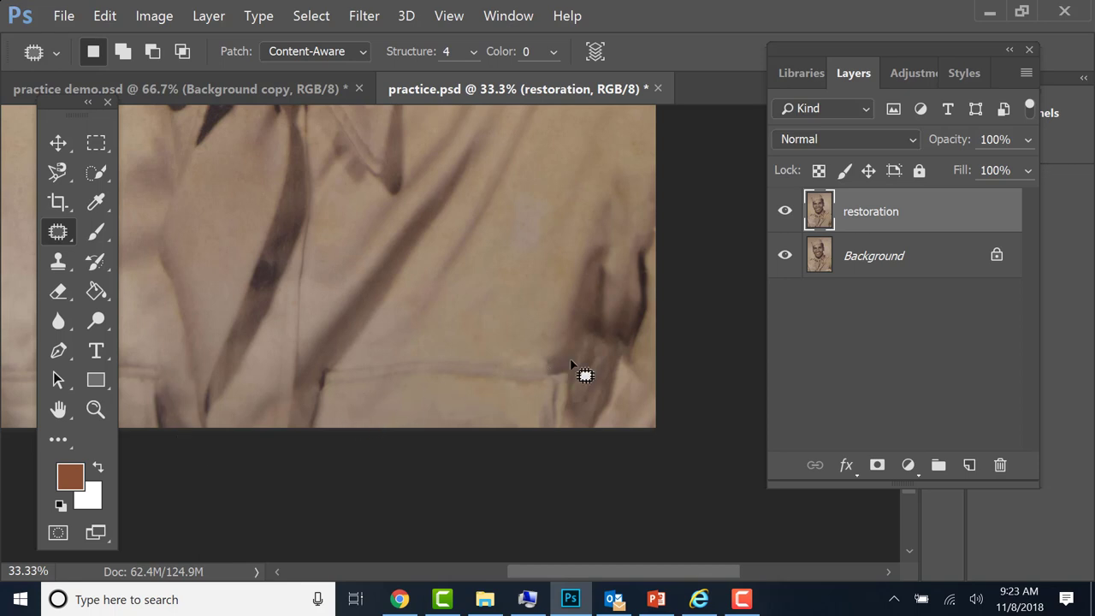
pyautogui.moveTo(594, 361); pyautogui.dragTo(537, 604)
pyautogui.moveTo(432, 433); pyautogui.dragTo(564, 449)
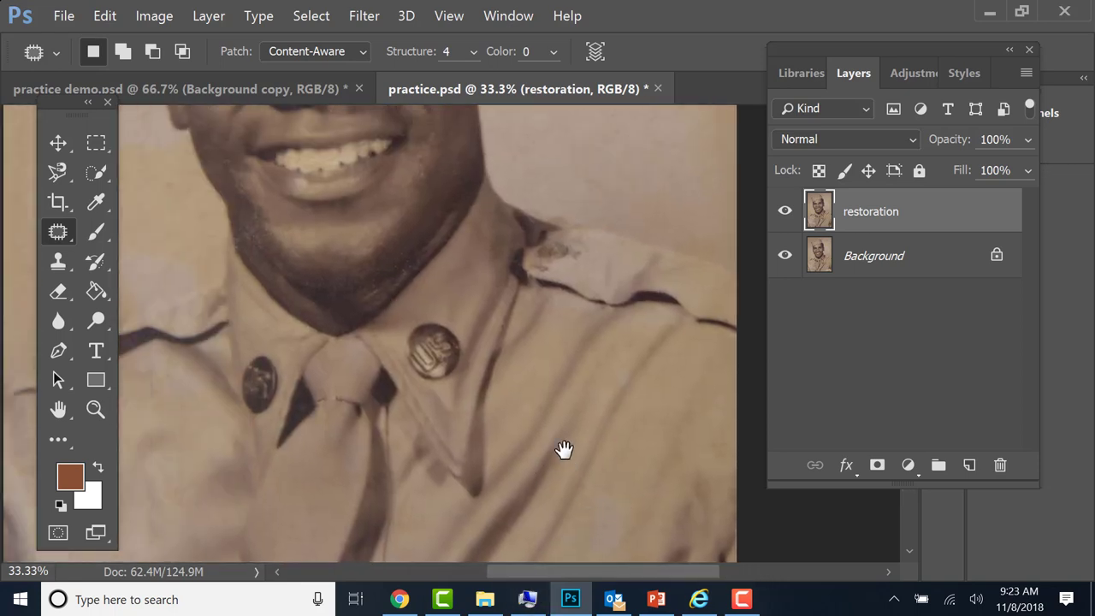
pyautogui.moveTo(683, 316); pyautogui.dragTo(697, 317)
# Compare the whole portrait with the original by toggling the restoration layer's visibility, and save practice.psd.
pyautogui.hotkey('ctrl', '0')
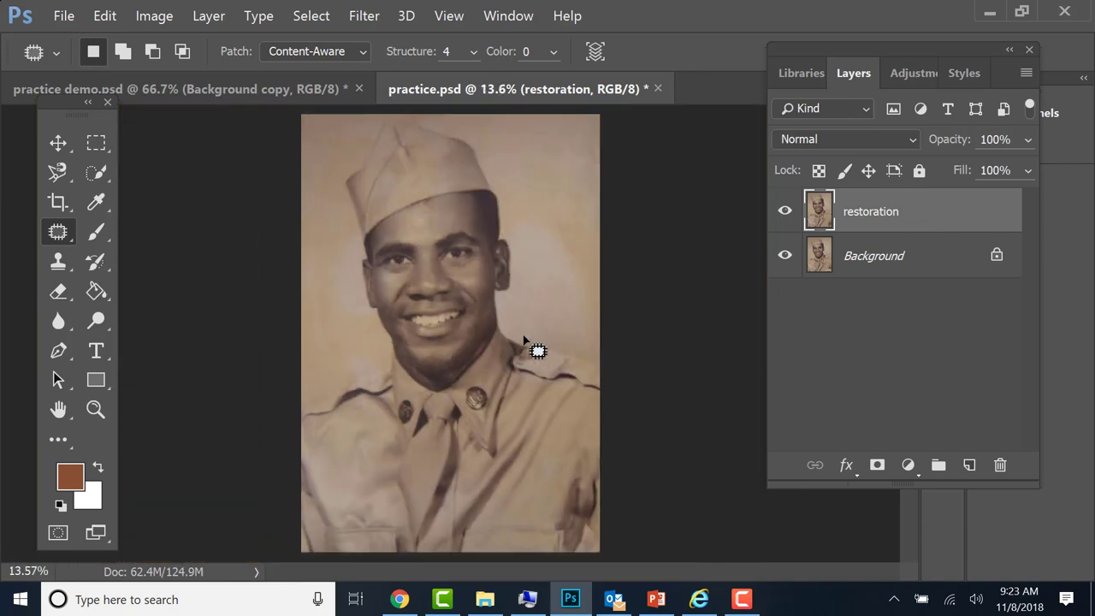
pyautogui.click(785, 212)
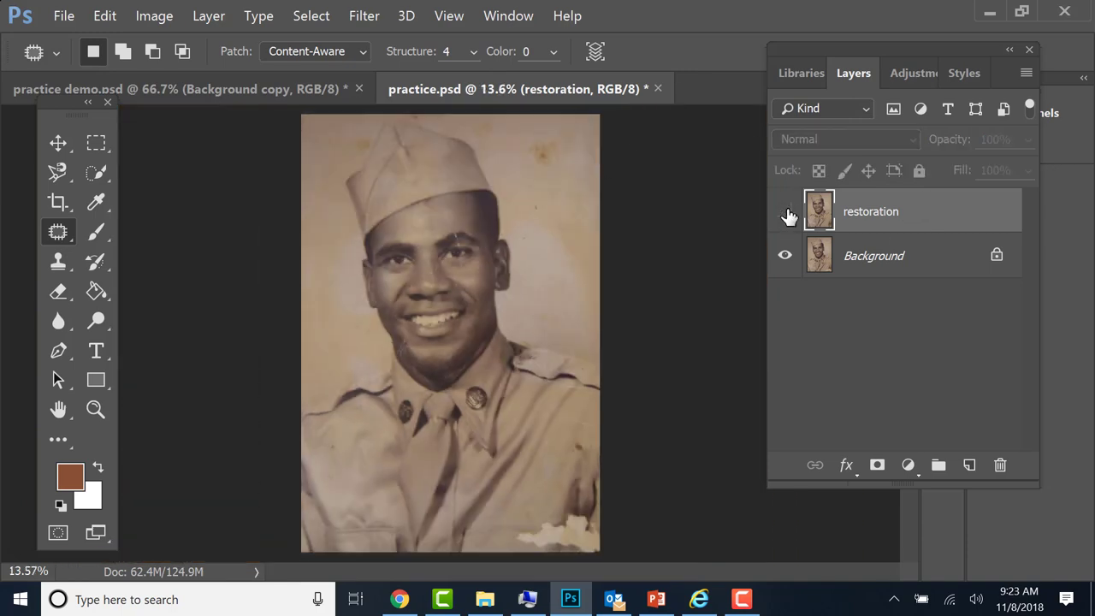
pyautogui.click(784, 212)
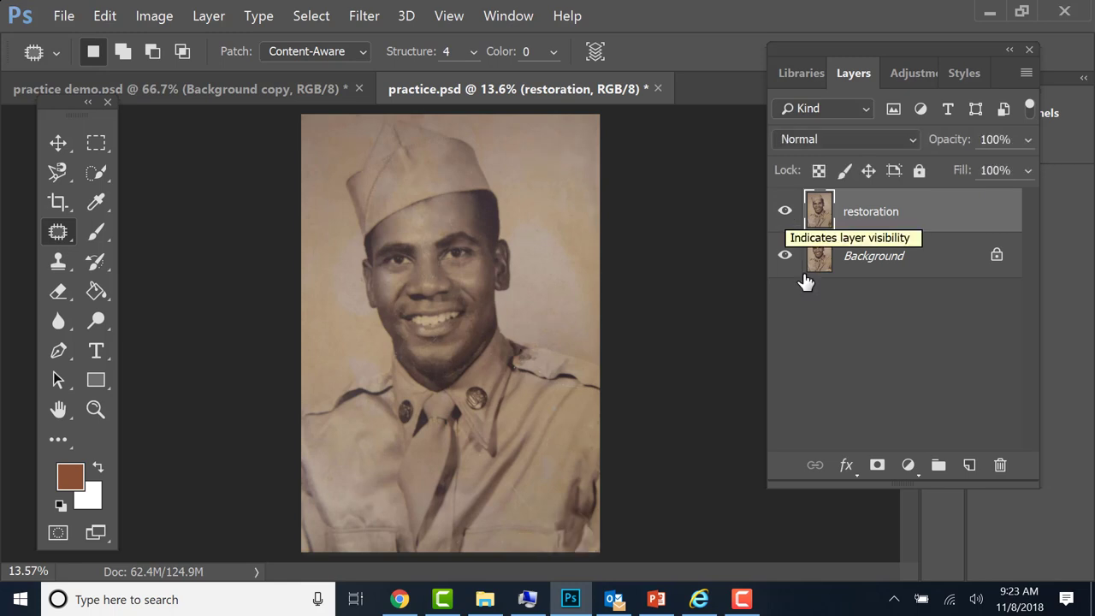
pyautogui.click(62, 18)
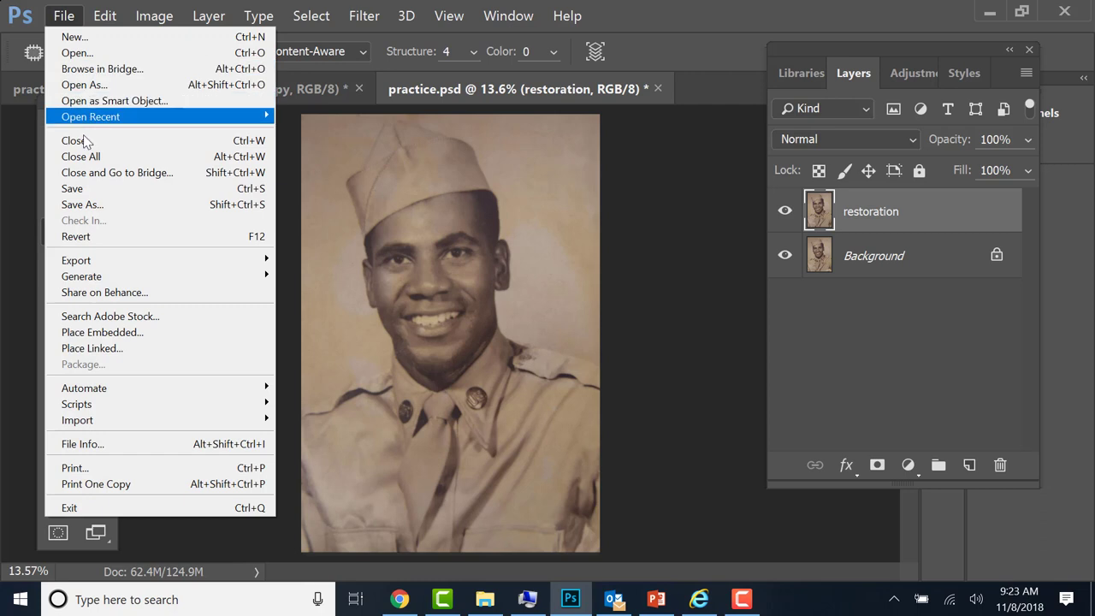
pyautogui.click(90, 189)
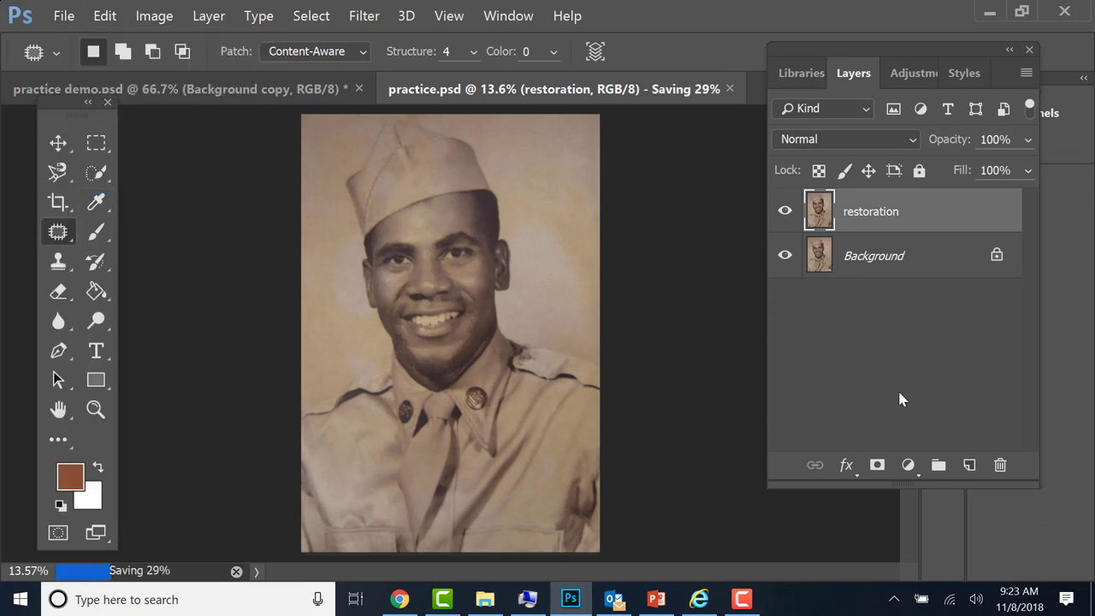